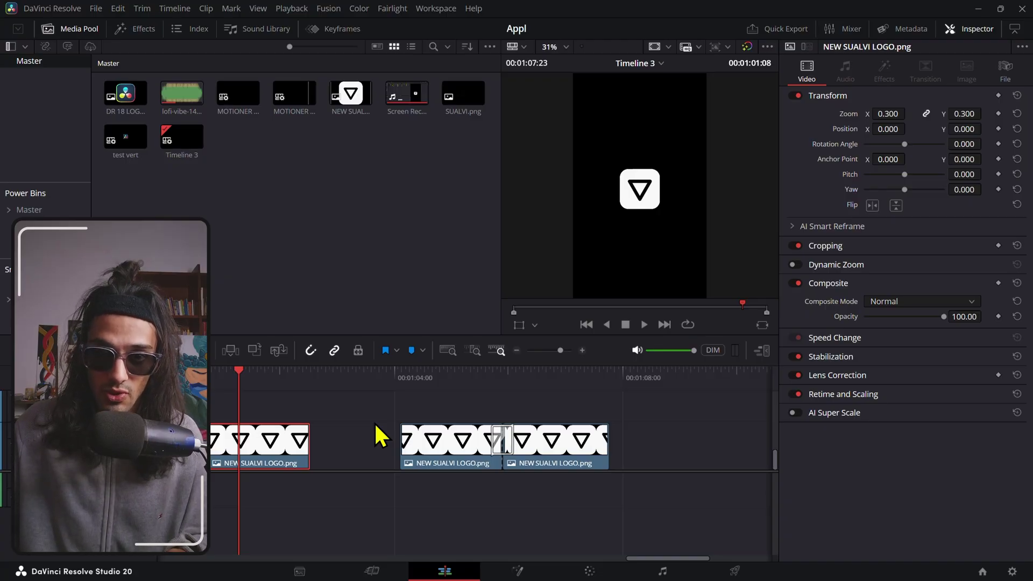
Add the MOTIONER transition from Video Transitions > SUALVI > Motioner to the first logo clip's start.
{"action": "scroll", "coordinate": [392, 423], "scroll_direction": "left", "scroll_amount": 3}
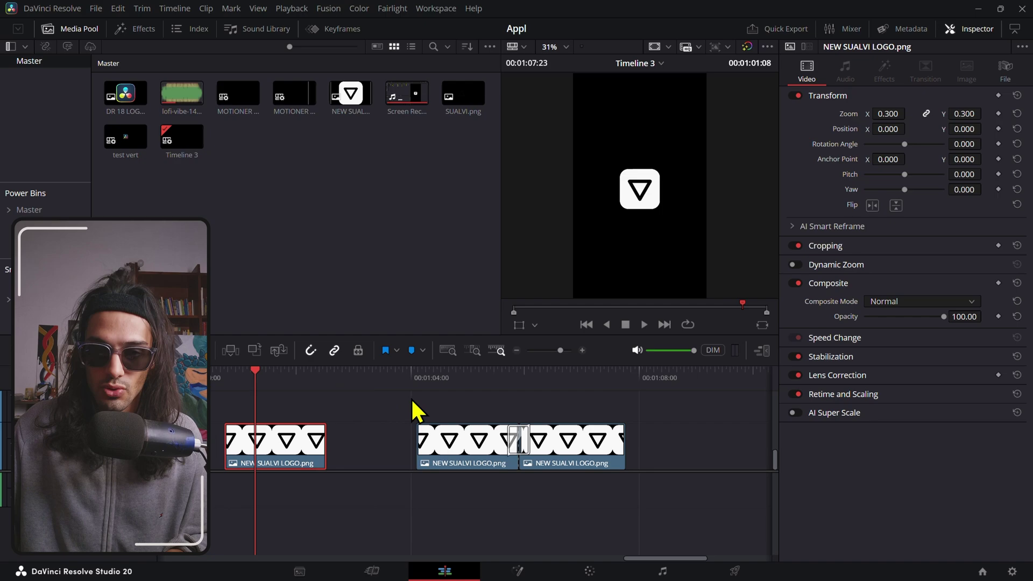
{"action": "scroll", "coordinate": [517, 396], "scroll_direction": "right", "scroll_amount": 1}
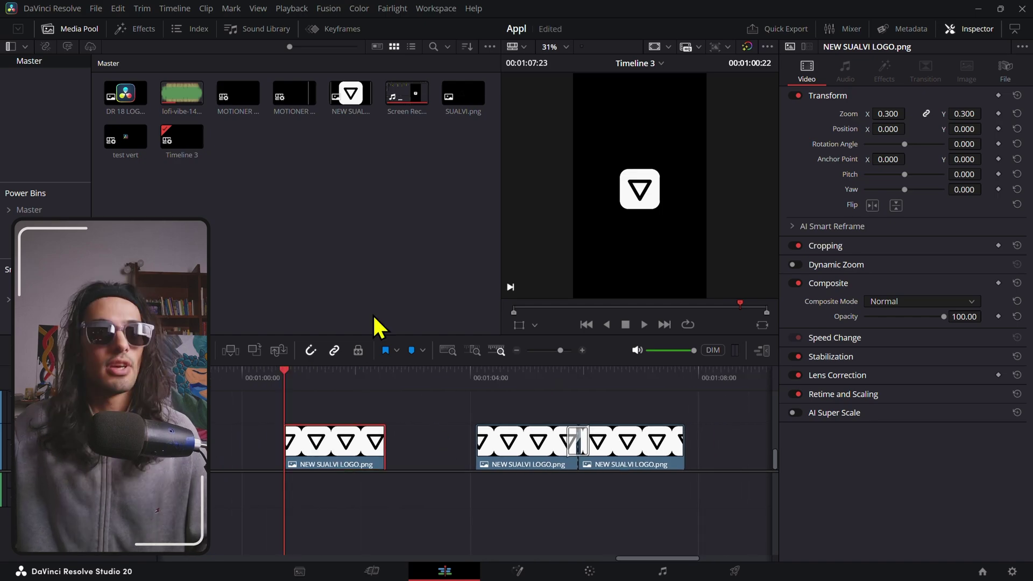
{"action": "left_click", "coordinate": [144, 31]}
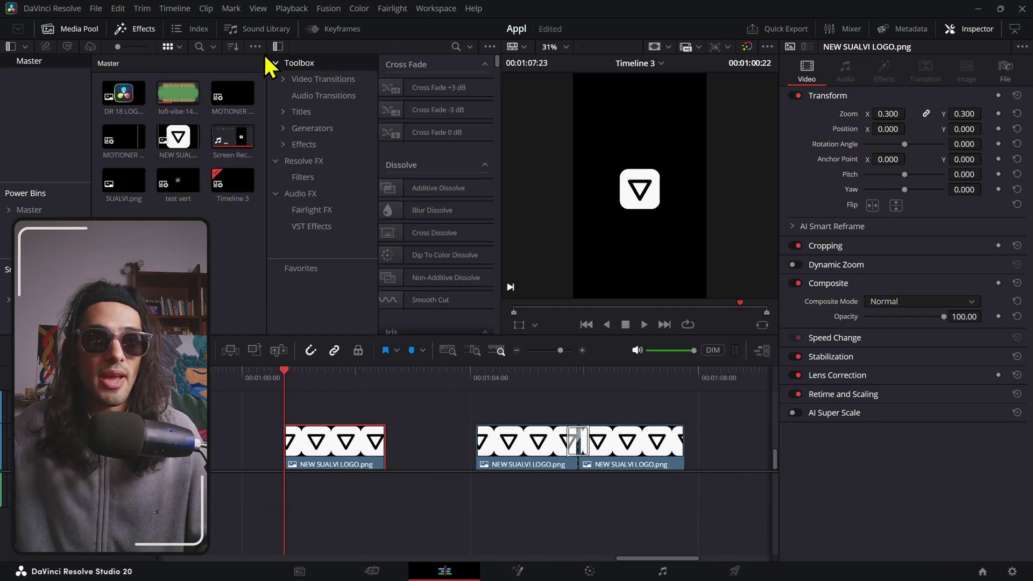
{"action": "left_click", "coordinate": [97, 30]}
{"action": "left_click", "coordinate": [46, 82]}
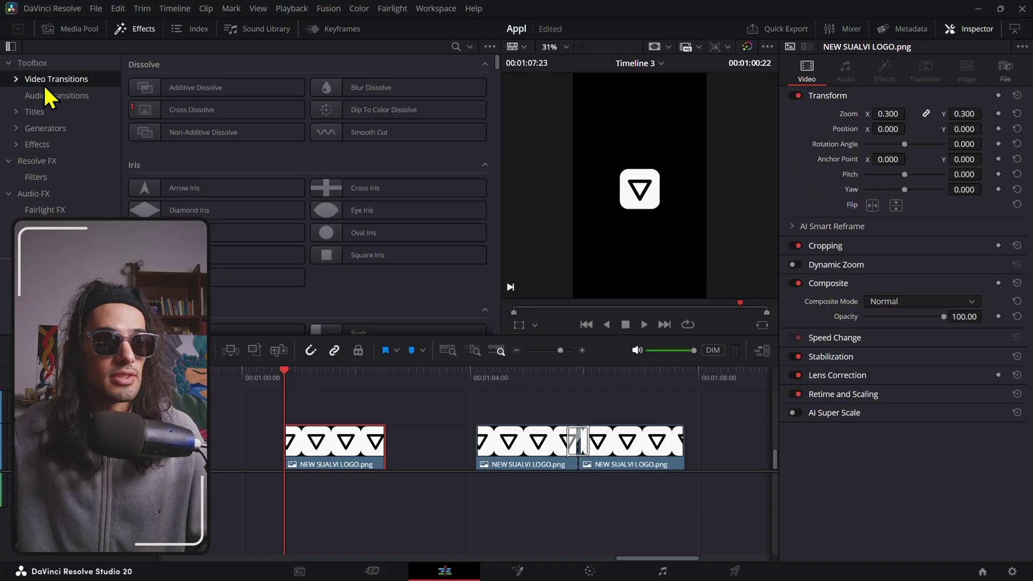
{"action": "double_click", "coordinate": [52, 86]}
{"action": "double_click", "coordinate": [51, 114]}
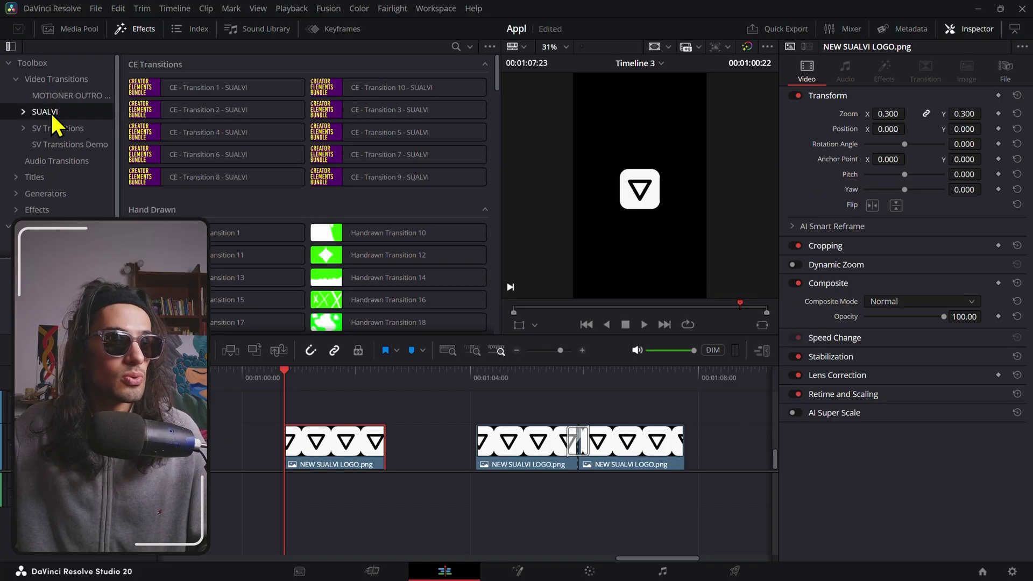
{"action": "double_click", "coordinate": [59, 160]}
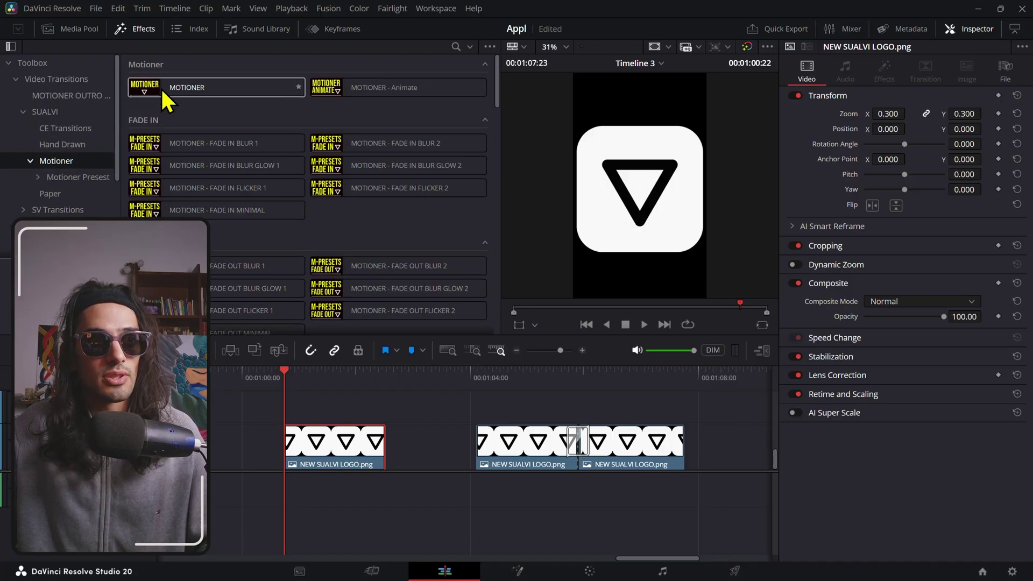
{"action": "left_click_drag", "start_coordinate": [166, 95], "coordinate": [300, 450]}
Turn on the transition's vertical slide animation and preview the logo motion.
{"action": "left_click", "coordinate": [302, 446]}
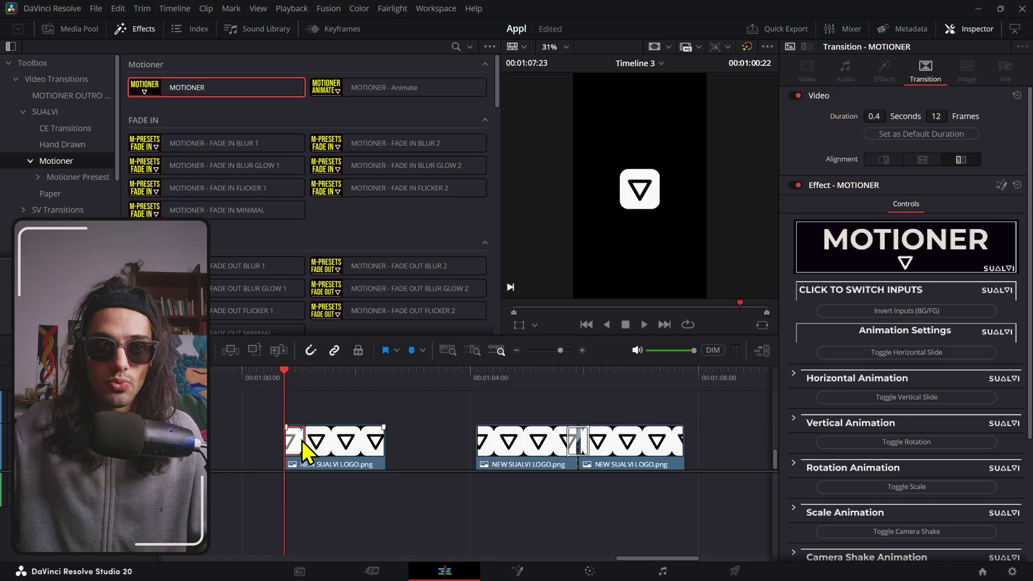
{"action": "scroll", "coordinate": [670, 264], "scroll_direction": "down", "scroll_amount": 1}
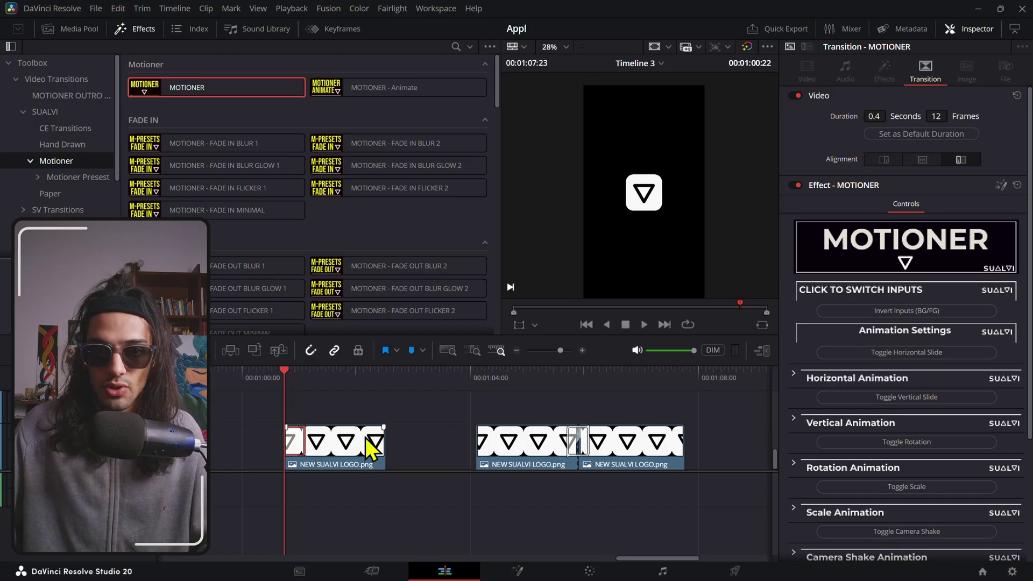
{"action": "scroll", "coordinate": [350, 420], "scroll_direction": "left", "scroll_amount": 1}
{"action": "scroll", "coordinate": [968, 344], "scroll_direction": "down", "scroll_amount": 3}
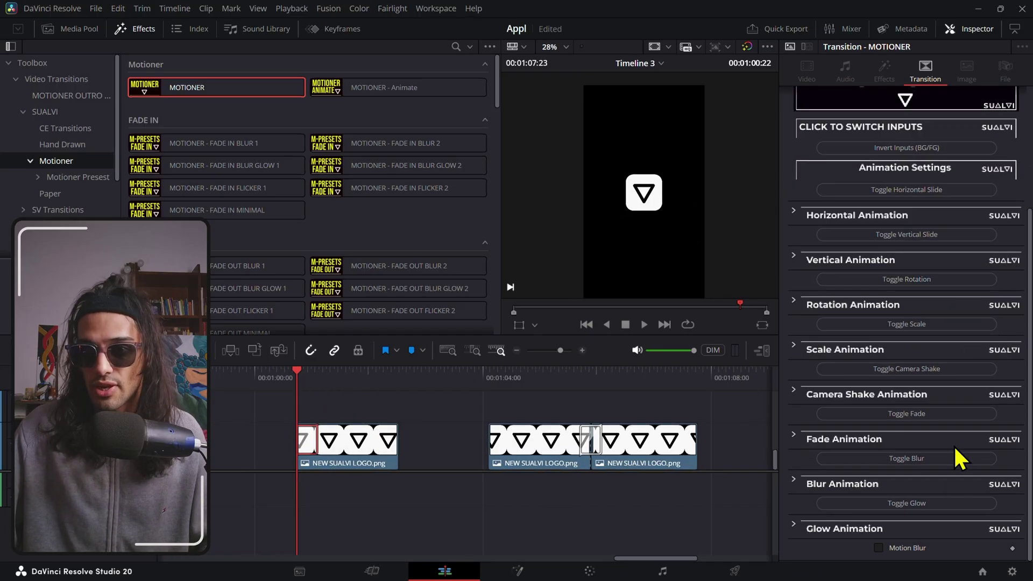
{"action": "scroll", "coordinate": [941, 377], "scroll_direction": "up", "scroll_amount": 3}
{"action": "scroll", "coordinate": [941, 300], "scroll_direction": "down", "scroll_amount": 3}
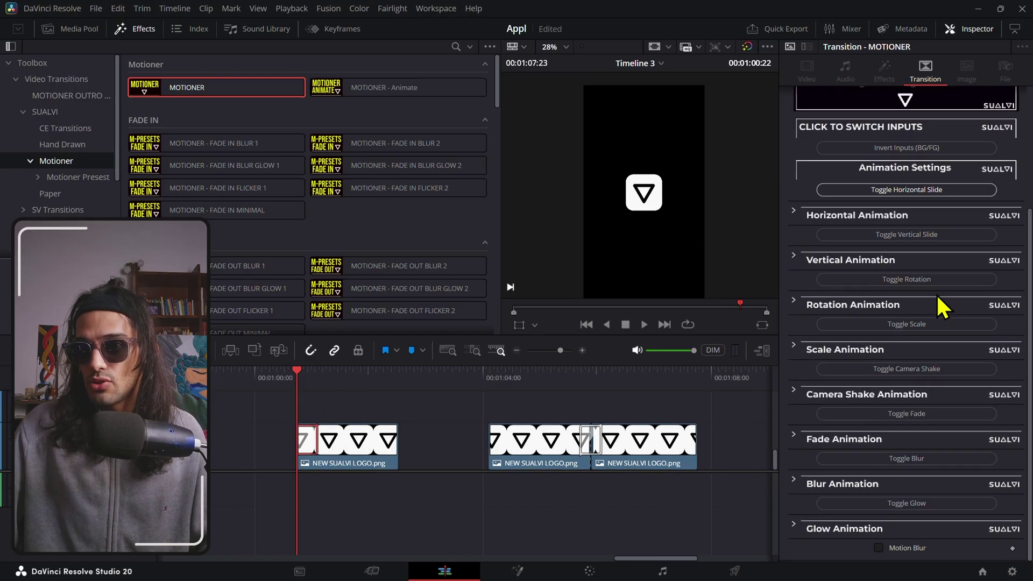
{"action": "left_click", "coordinate": [937, 238]}
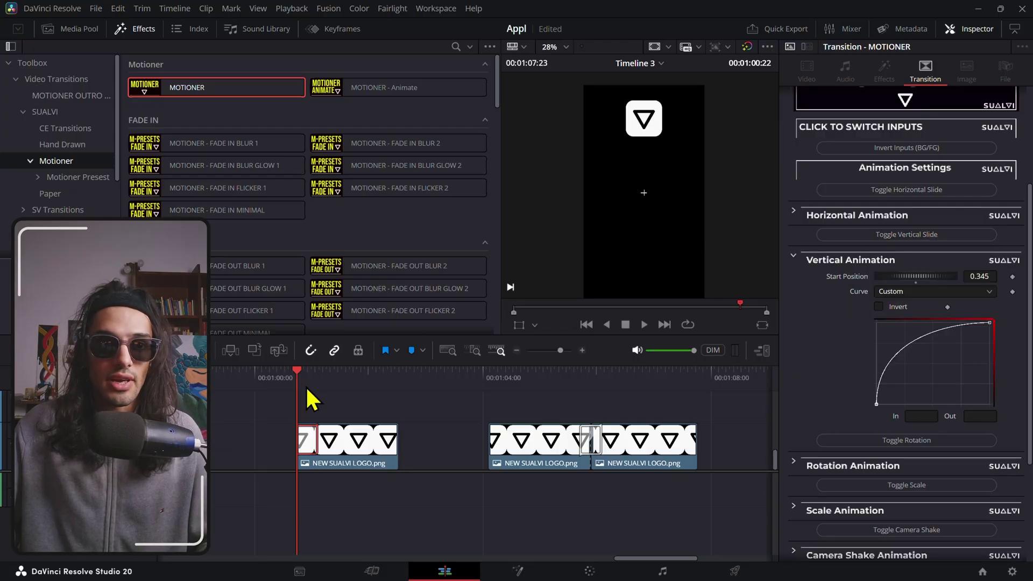
{"action": "mouse_move", "coordinate": [295, 383]}
{"action": "left_mouse_down"}
{"action": "mouse_move", "coordinate": [311, 392]}
{"action": "mouse_move", "coordinate": [300, 392]}
{"action": "mouse_move", "coordinate": [316, 383]}
{"action": "mouse_move", "coordinate": [292, 385]}
{"action": "left_mouse_up"}
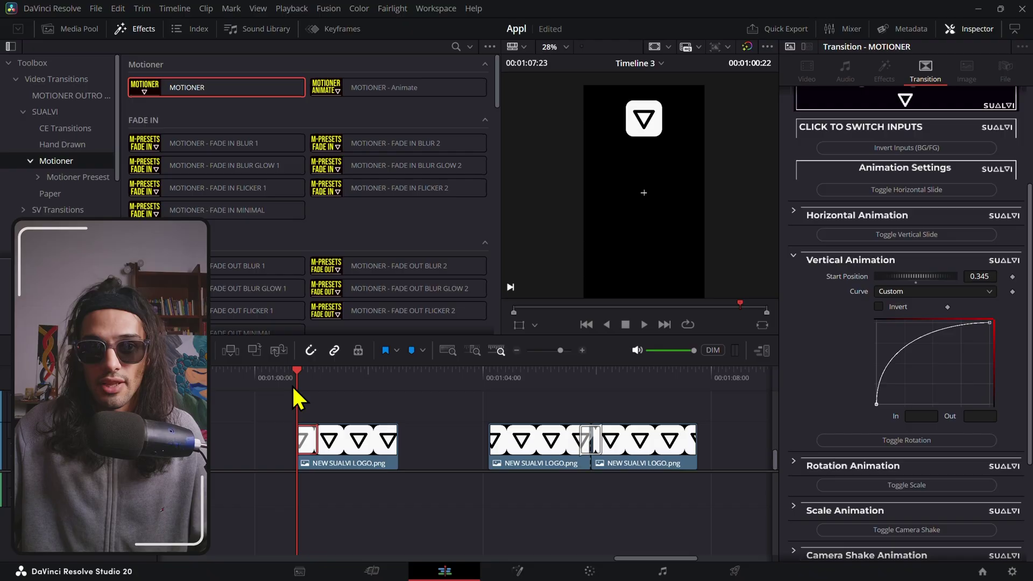
{"action": "key", "text": "space"}
{"action": "key", "text": "space"}
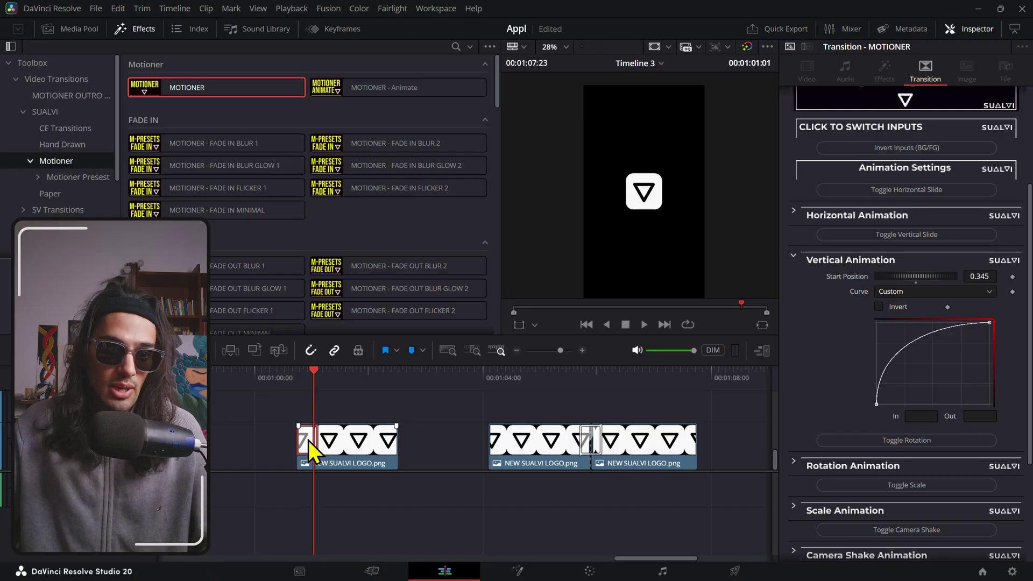
Select the clip-end MOTIONER transition, swap its inputs and invert its vertical slide.
{"action": "left_click", "coordinate": [387, 439]}
{"action": "left_click", "coordinate": [376, 378]}
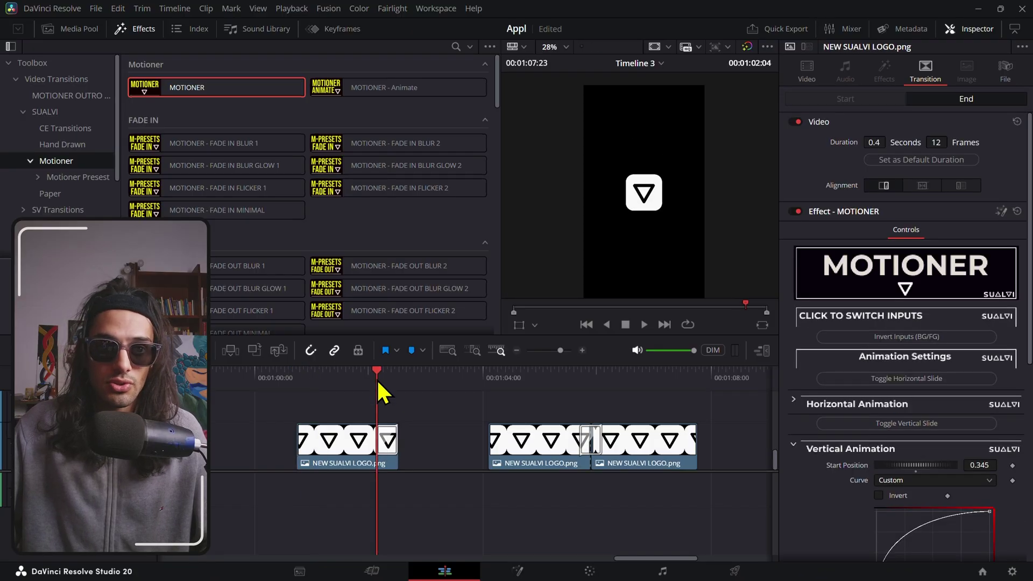
{"action": "left_click", "coordinate": [390, 444]}
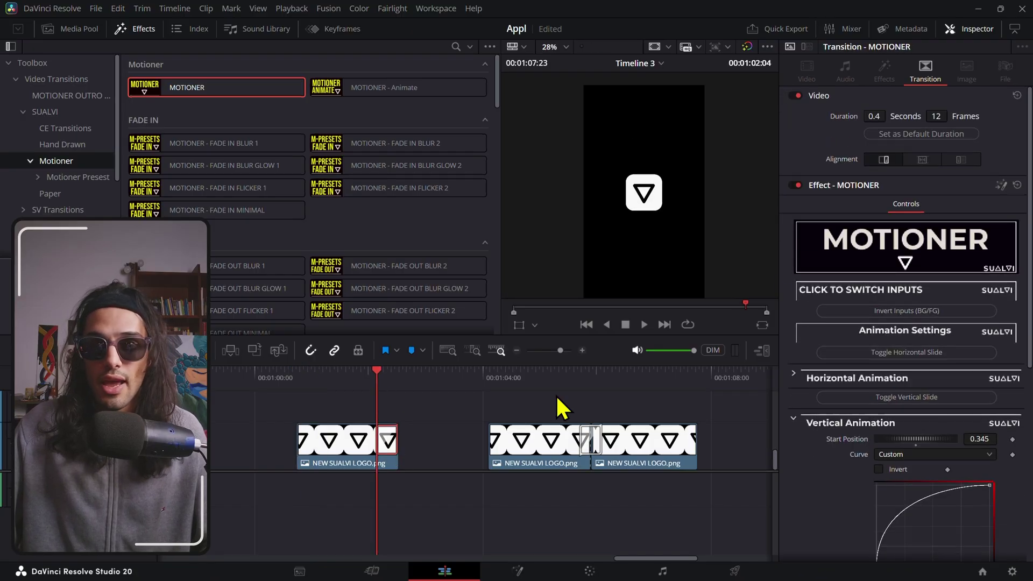
{"action": "left_click", "coordinate": [878, 315]}
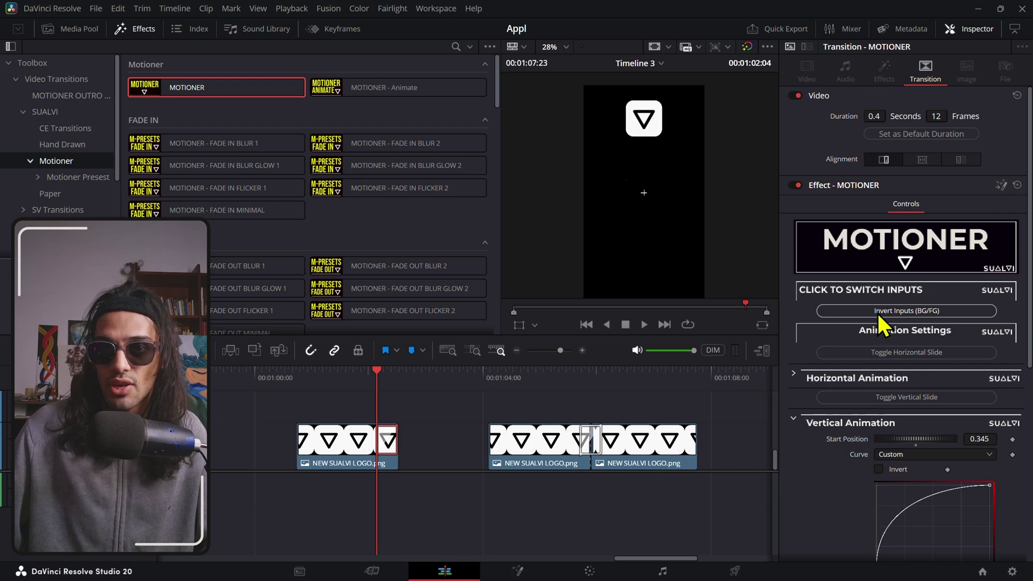
{"action": "left_click", "coordinate": [879, 470]}
{"action": "key", "text": "space"}
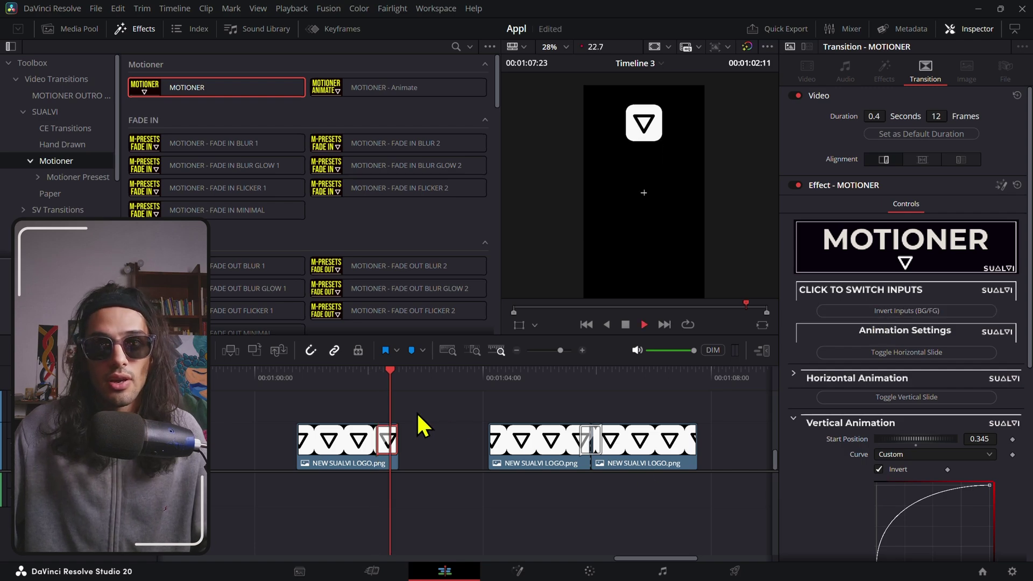
Raise the vertical slide start position to 0.595, keeping the inversion on.
{"action": "left_click_drag", "start_coordinate": [399, 377], "coordinate": [376, 379]}
{"action": "left_click", "coordinate": [896, 470]}
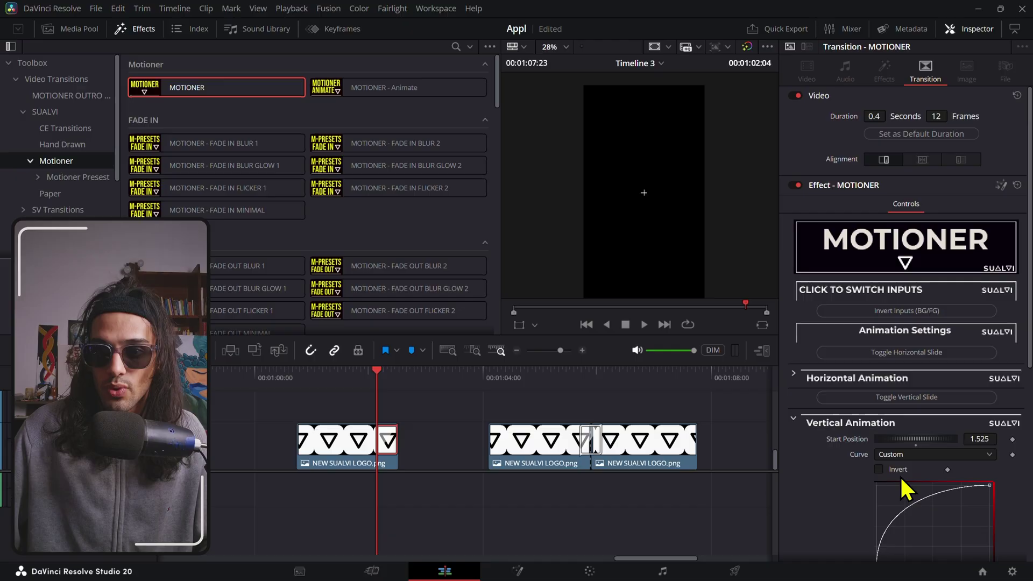
{"action": "left_click", "coordinate": [898, 473]}
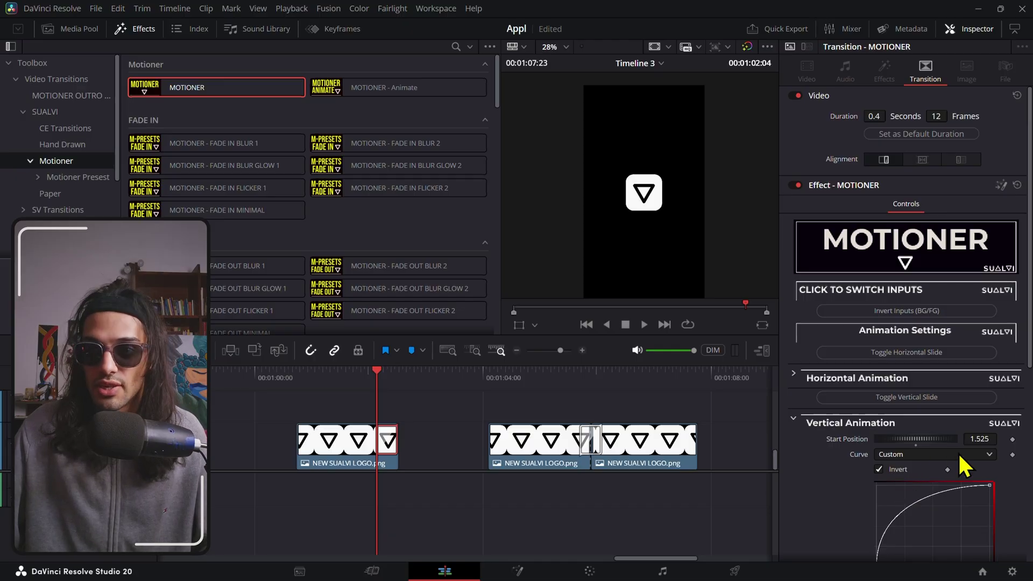
{"action": "left_click_drag", "start_coordinate": [971, 440], "coordinate": [920, 440]}
{"action": "left_click", "coordinate": [886, 469]}
{"action": "left_click", "coordinate": [879, 469]}
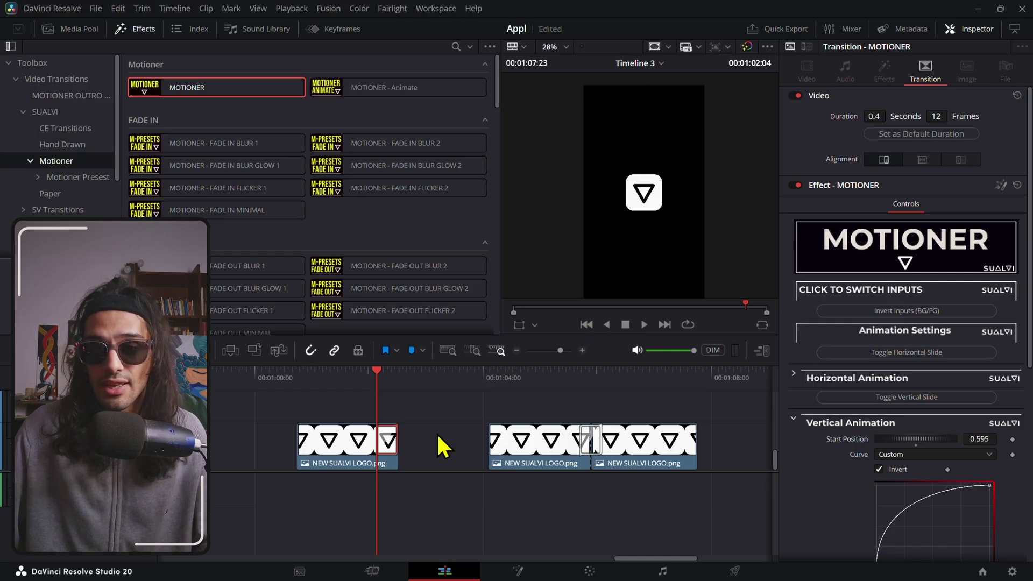
{"action": "left_click", "coordinate": [414, 439]}
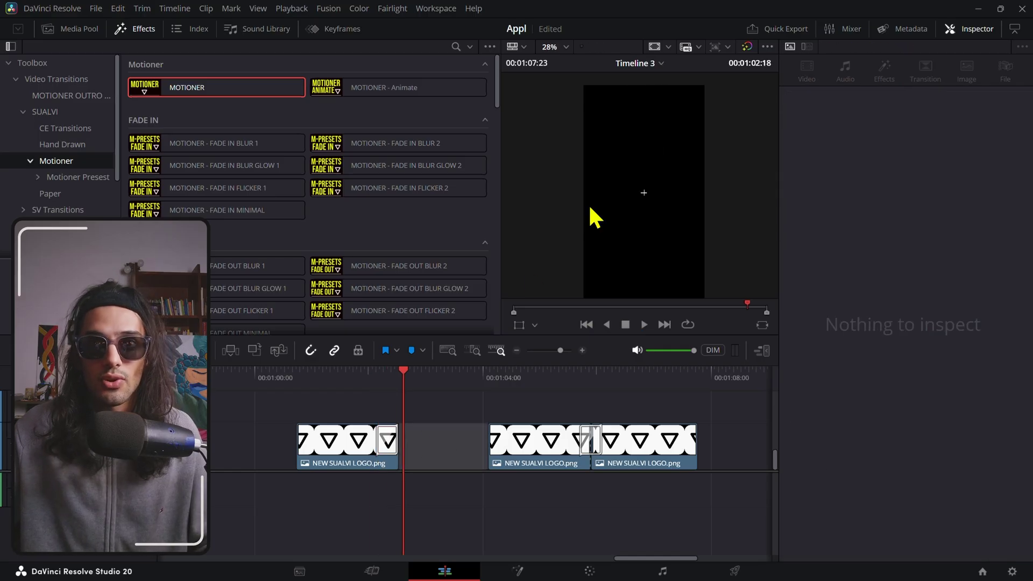
{"action": "scroll", "coordinate": [592, 212], "scroll_direction": "down", "scroll_amount": 1}
{"action": "left_click", "coordinate": [385, 439]}
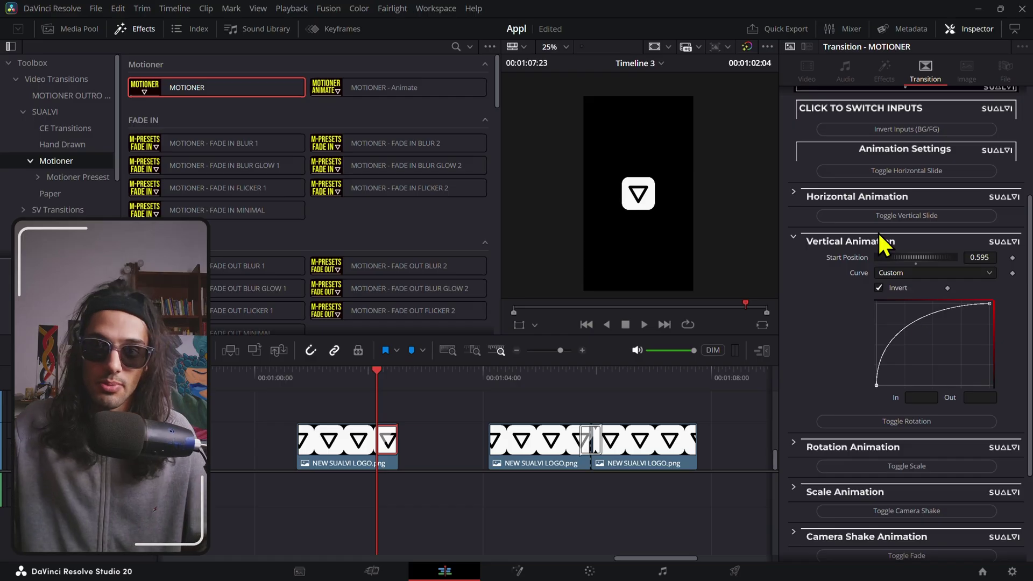
Toggle the MOTIONER rotation animation on and back off, then undo with Ctrl+Z.
{"action": "scroll", "coordinate": [872, 318], "scroll_direction": "down", "scroll_amount": 5}
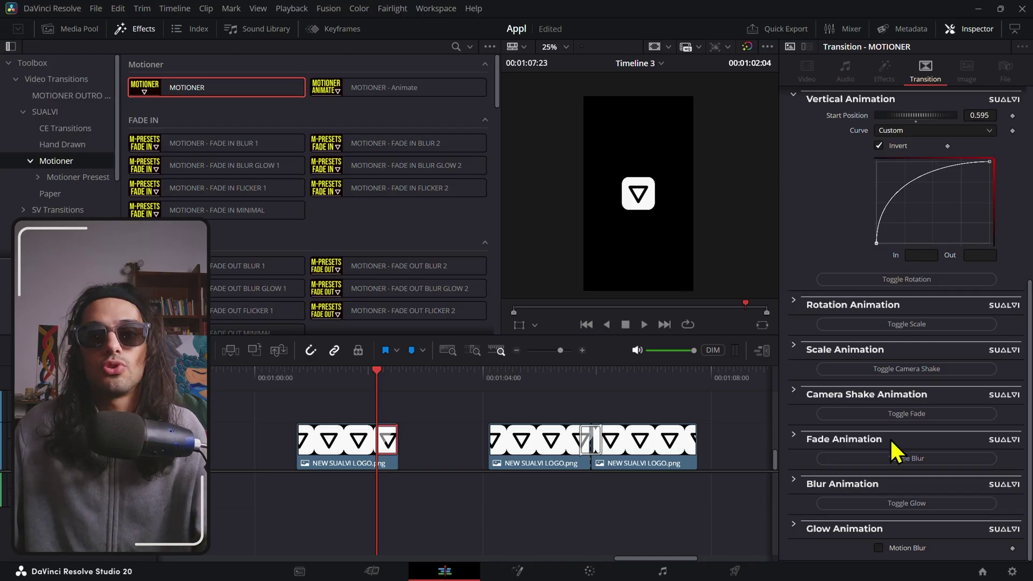
{"action": "scroll", "coordinate": [893, 451], "scroll_direction": "up", "scroll_amount": 3}
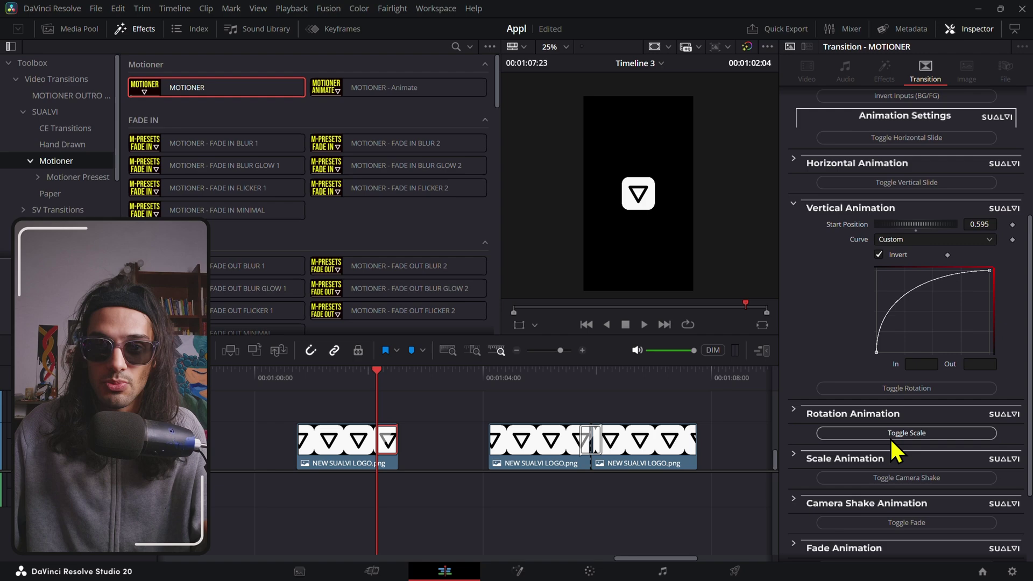
{"action": "scroll", "coordinate": [891, 441], "scroll_direction": "up", "scroll_amount": 3}
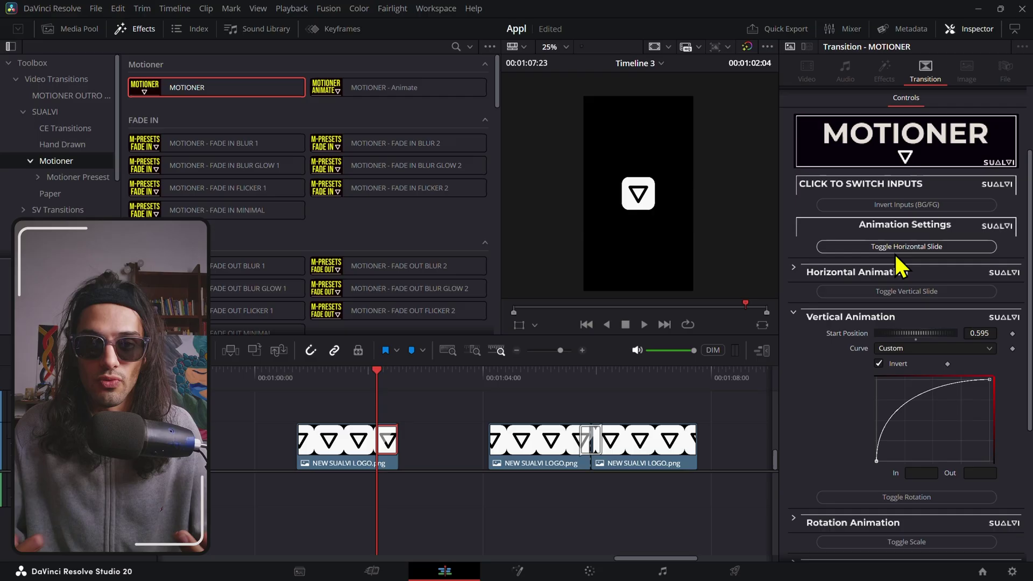
{"action": "scroll", "coordinate": [900, 265], "scroll_direction": "up", "scroll_amount": 3}
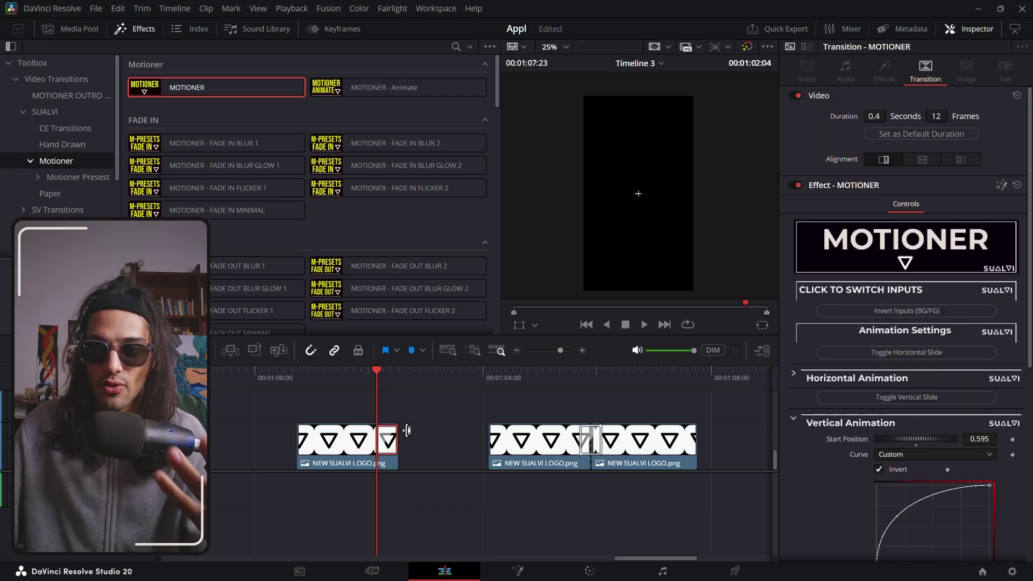
{"action": "left_click", "coordinate": [874, 312]}
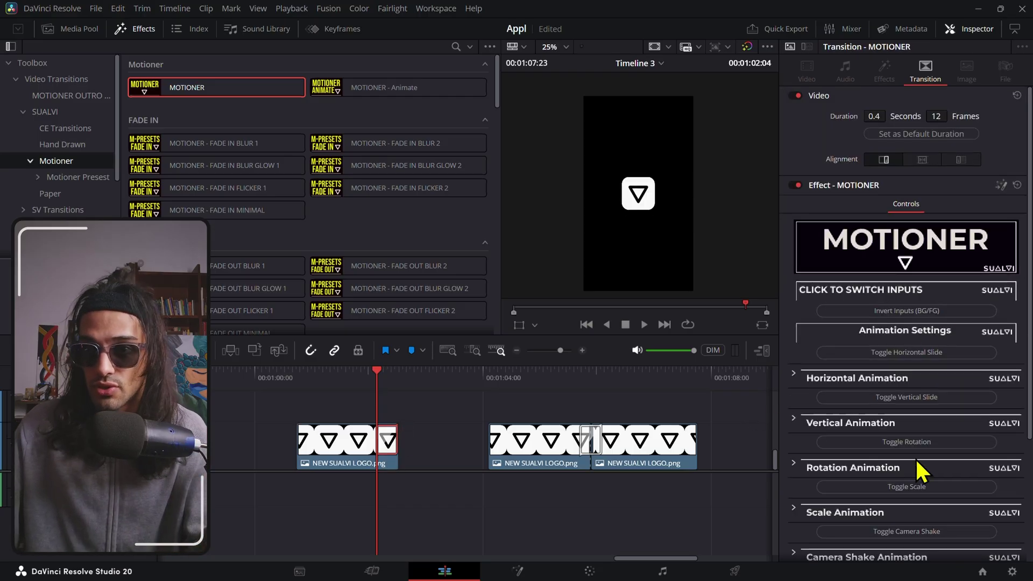
{"action": "left_click", "coordinate": [920, 442]}
{"action": "scroll", "coordinate": [915, 430], "scroll_direction": "down", "scroll_amount": 3}
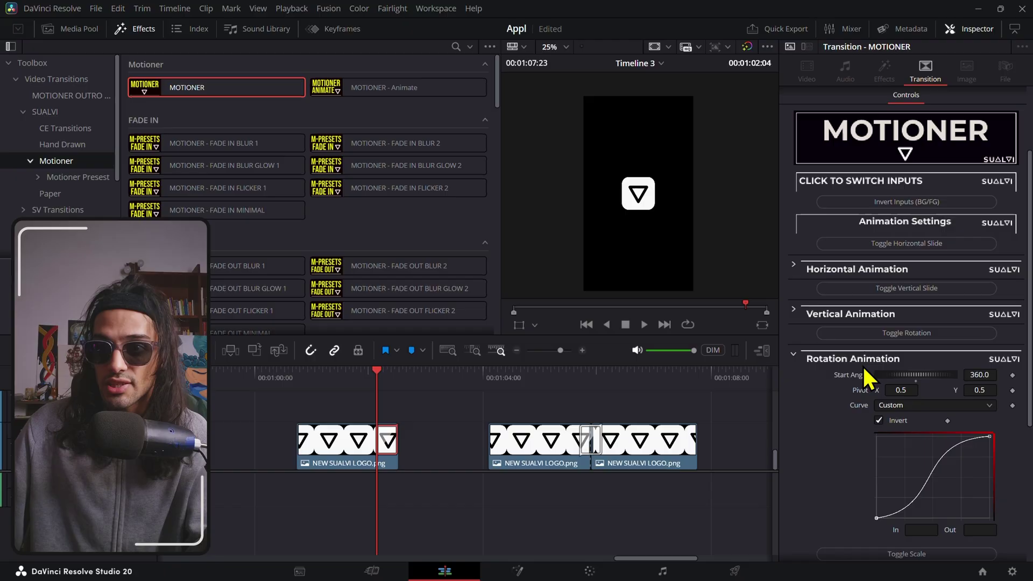
{"action": "left_click", "coordinate": [890, 333]}
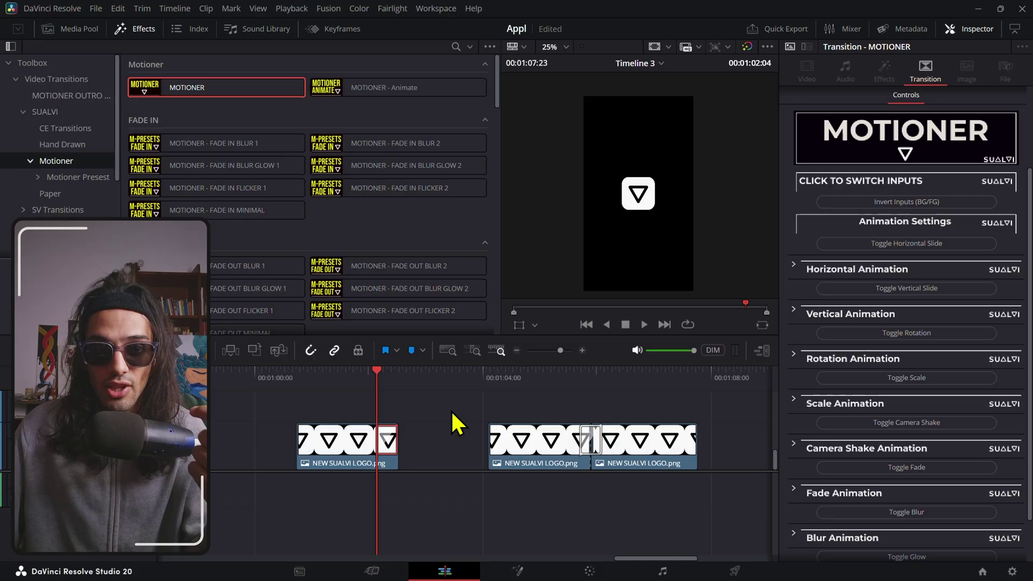
{"action": "key", "text": "ctrl+z"}
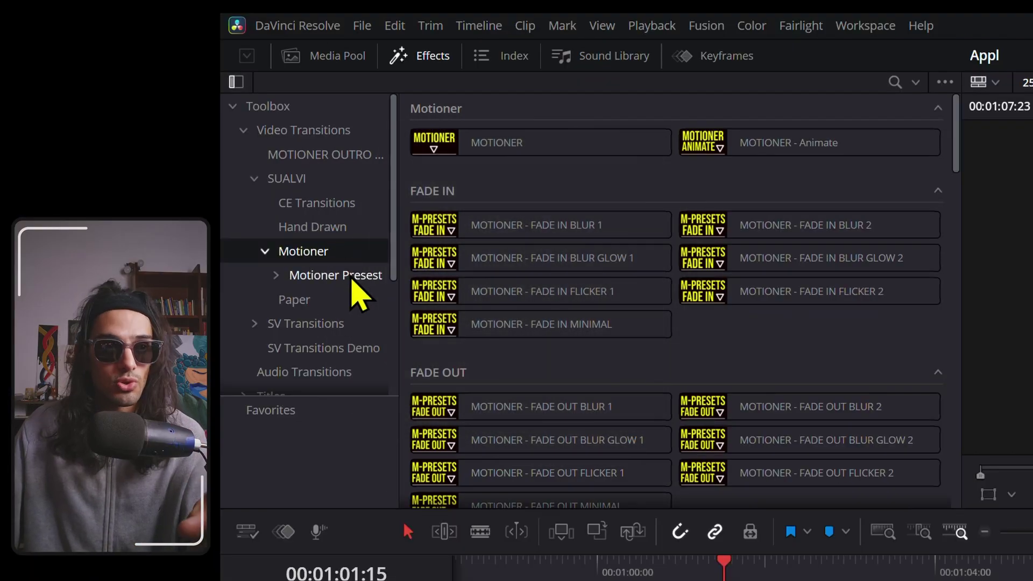
Open the Motioner Presest collection and filter it to the FADE IN presets.
{"action": "left_click", "coordinate": [352, 280]}
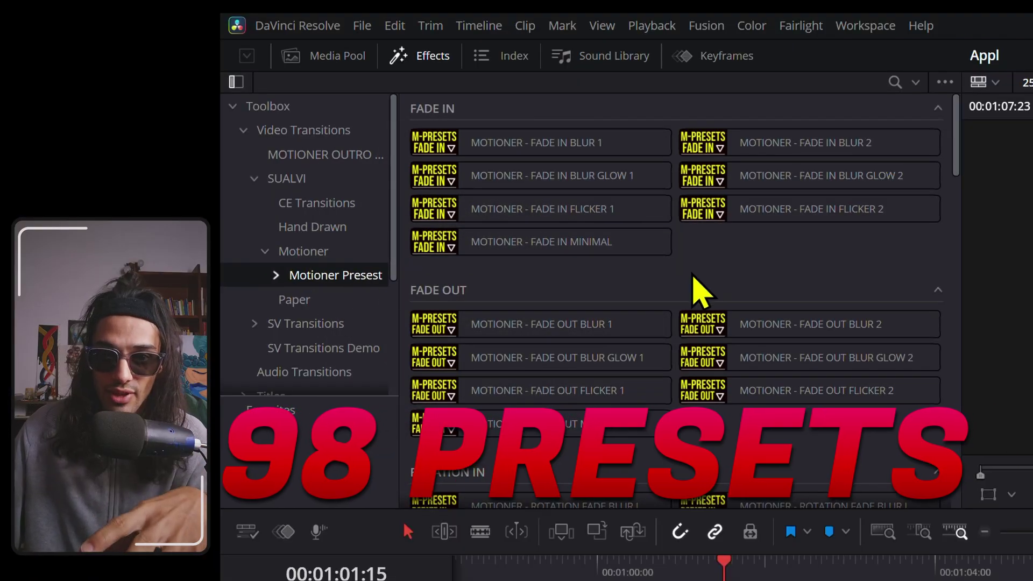
{"action": "scroll", "coordinate": [698, 291], "scroll_direction": "down", "scroll_amount": 4}
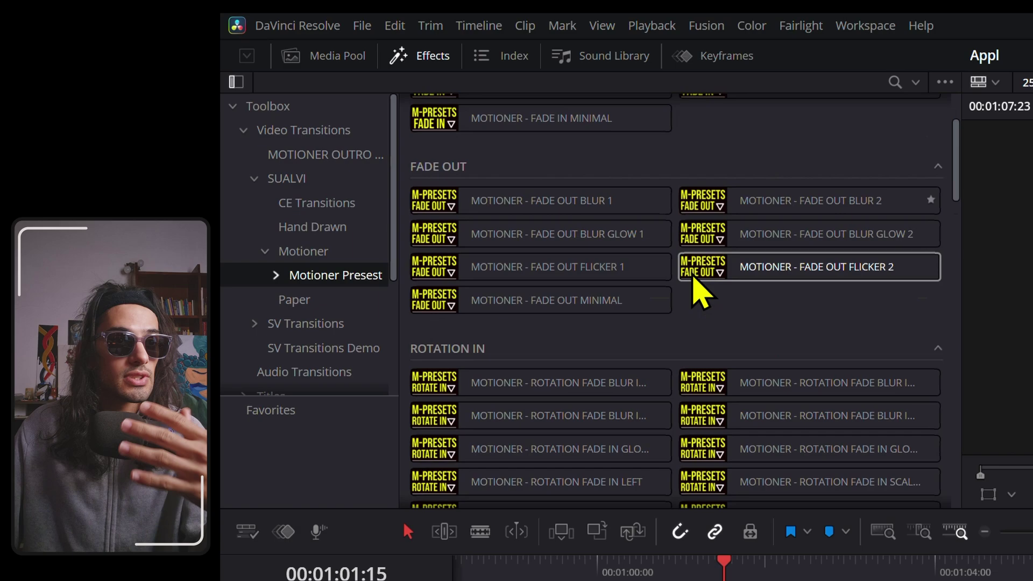
{"action": "scroll", "coordinate": [698, 290], "scroll_direction": "up", "scroll_amount": 4}
{"action": "scroll", "coordinate": [698, 290], "scroll_direction": "down", "scroll_amount": 5}
{"action": "scroll", "coordinate": [698, 291], "scroll_direction": "down", "scroll_amount": 10}
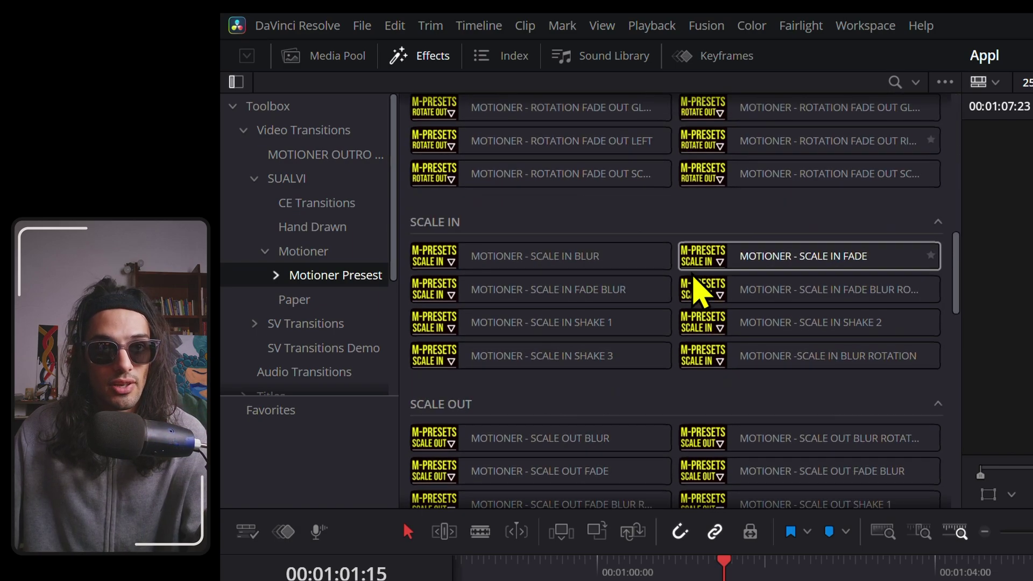
{"action": "scroll", "coordinate": [701, 281], "scroll_direction": "up", "scroll_amount": 12}
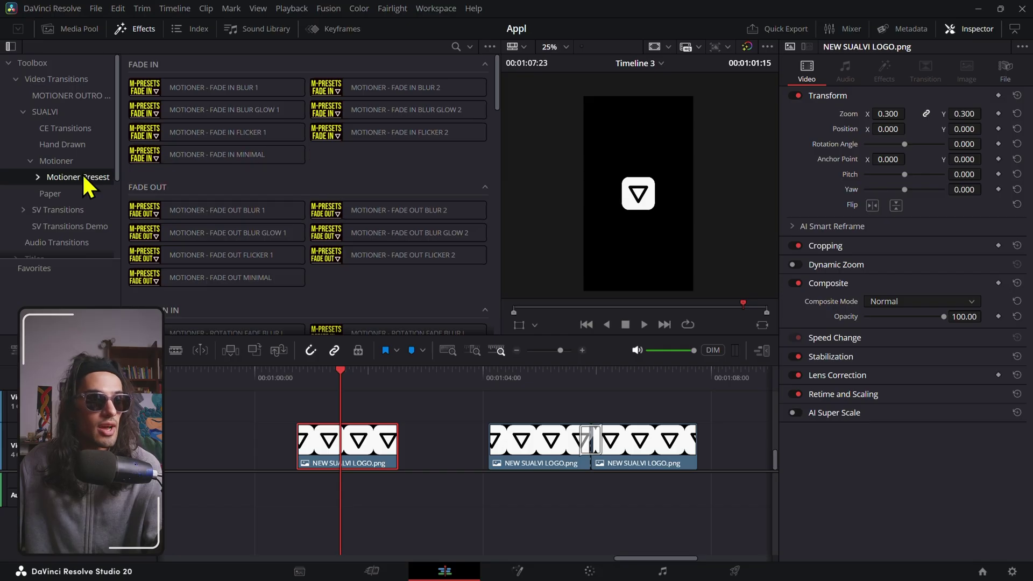
{"action": "left_click", "coordinate": [84, 178]}
{"action": "left_click", "coordinate": [76, 192]}
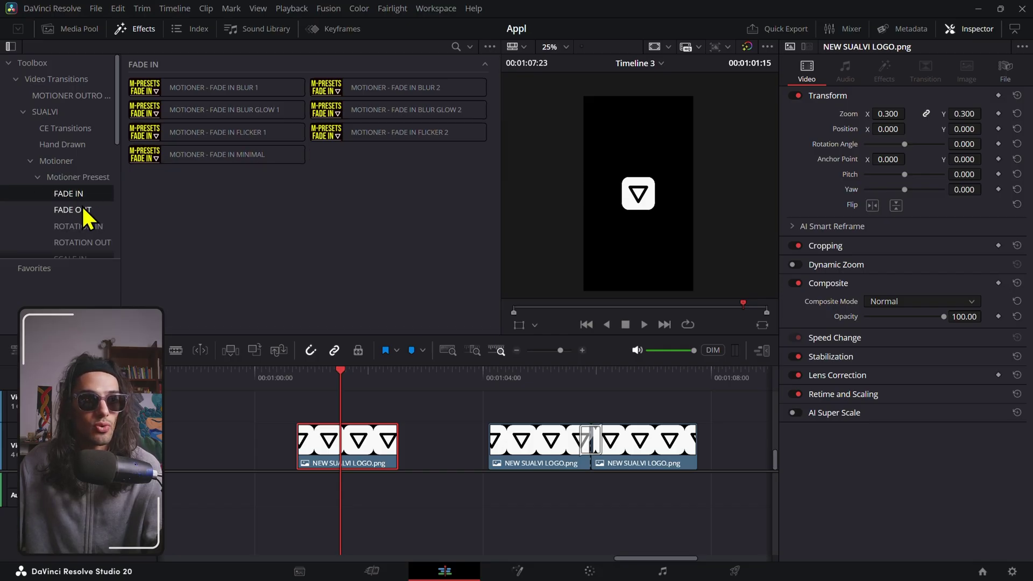
Apply FADE IN FLICKER 1 to the first clip's start and play it back.
{"action": "left_click_drag", "start_coordinate": [202, 135], "coordinate": [312, 442]}
{"action": "left_click", "coordinate": [297, 375]}
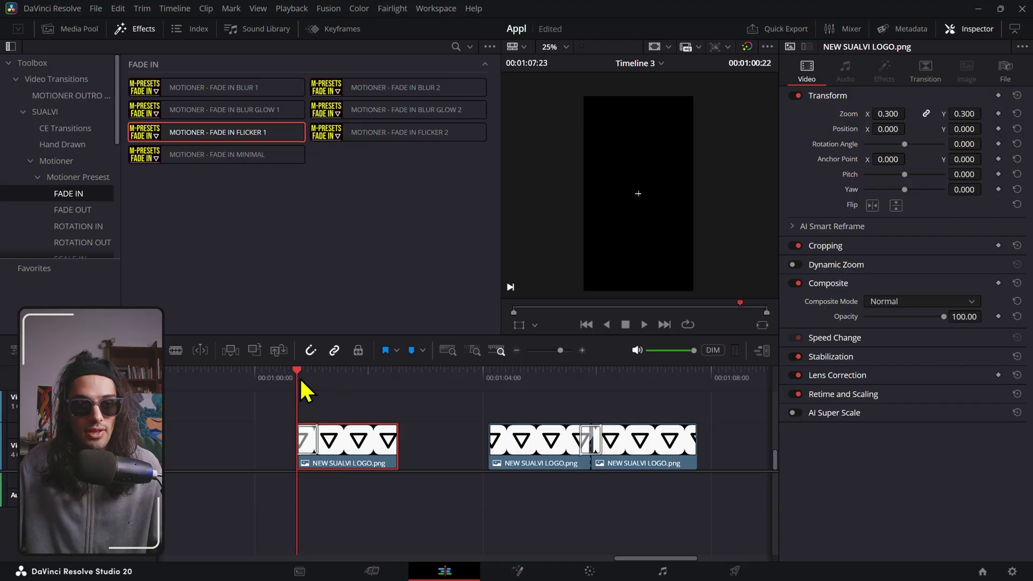
{"action": "left_click_drag", "start_coordinate": [308, 381], "coordinate": [307, 377]}
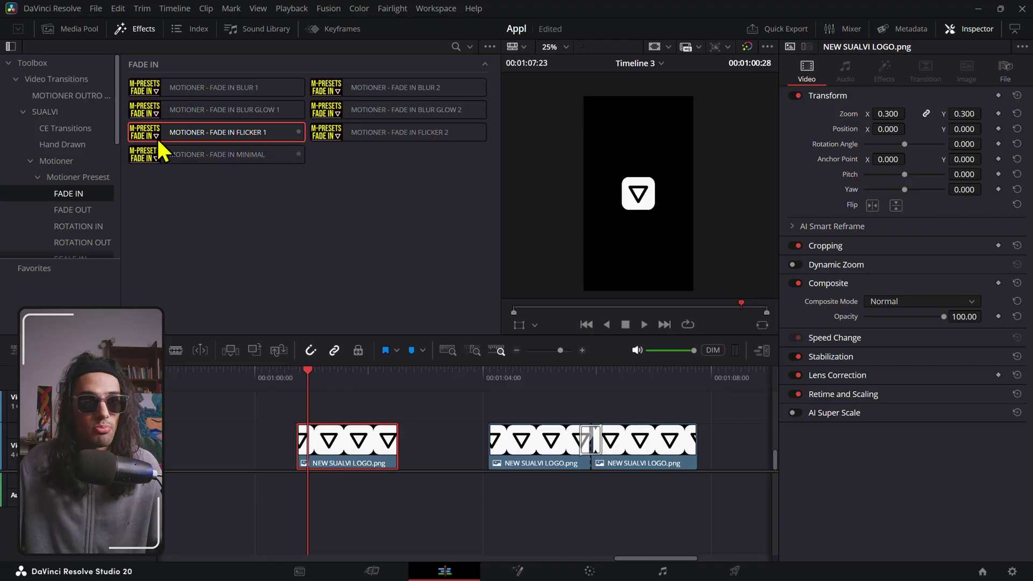
{"action": "left_click_drag", "start_coordinate": [194, 137], "coordinate": [312, 441]}
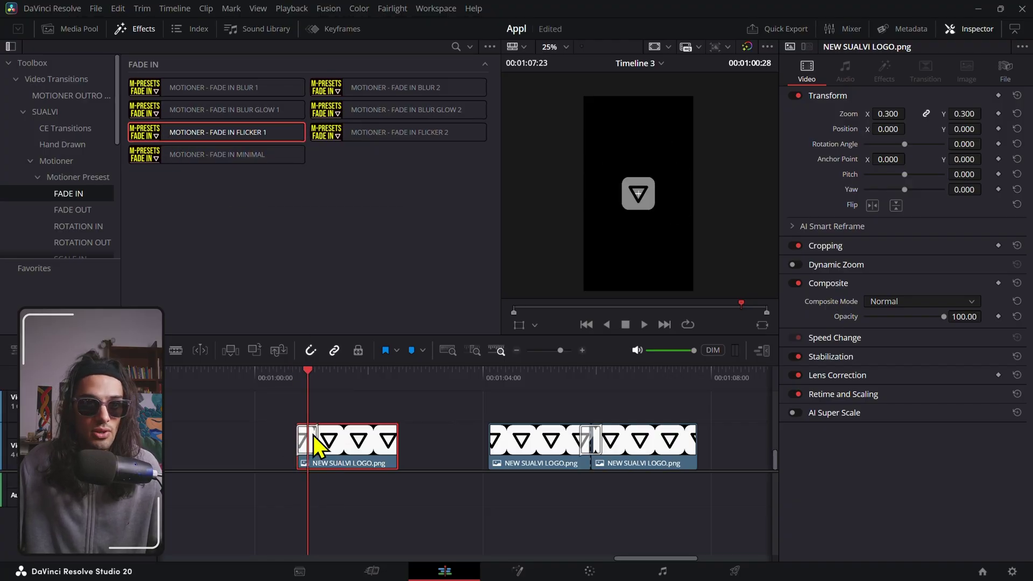
{"action": "left_click", "coordinate": [297, 378]}
{"action": "key", "text": "space"}
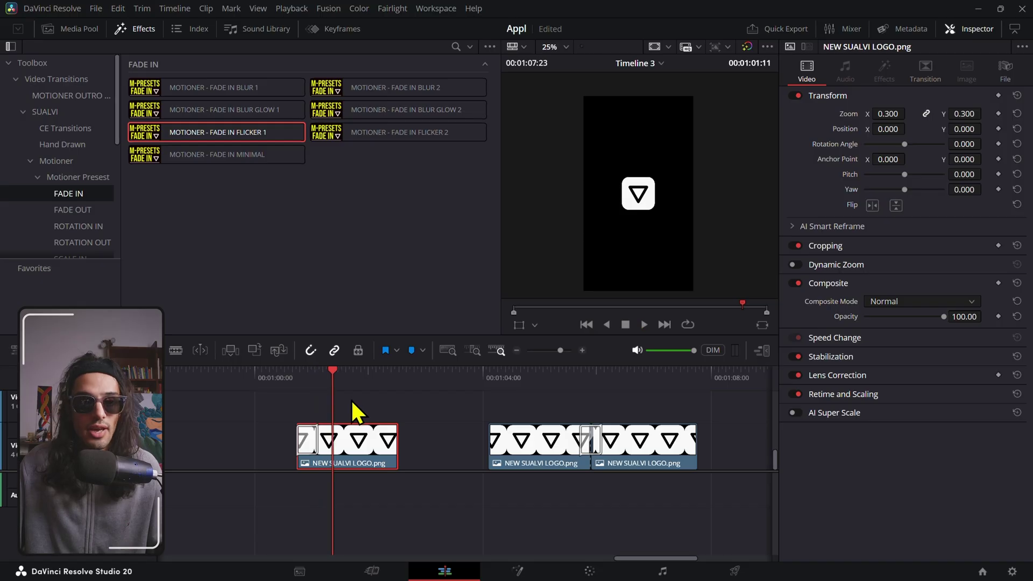
{"action": "left_click", "coordinate": [373, 383]}
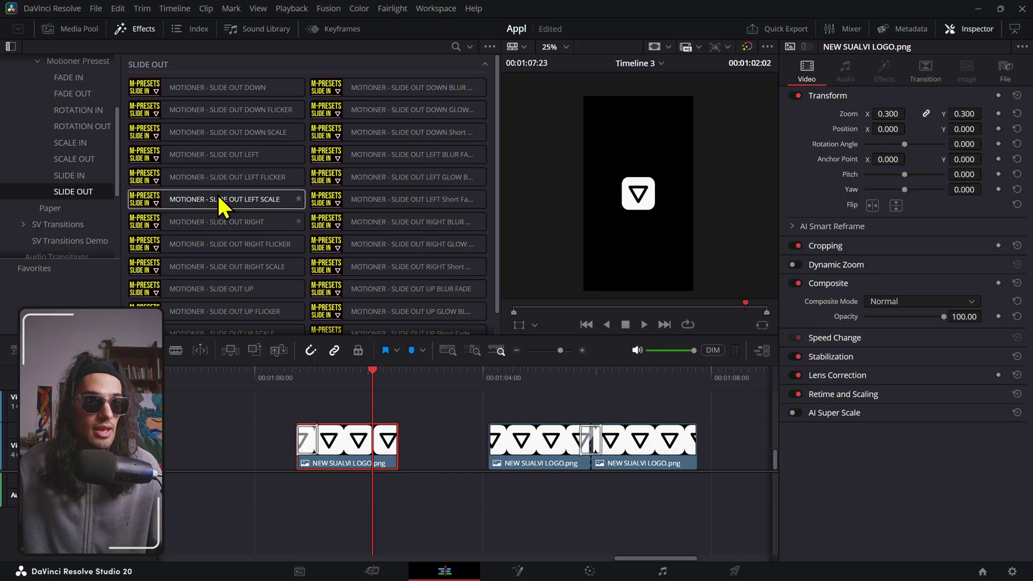
Drop SLIDE OUT LEFT FLICKER on the first clip's end and play back the 12-frame transition.
{"action": "left_click_drag", "start_coordinate": [183, 179], "coordinate": [388, 455]}
{"action": "key", "text": "space"}
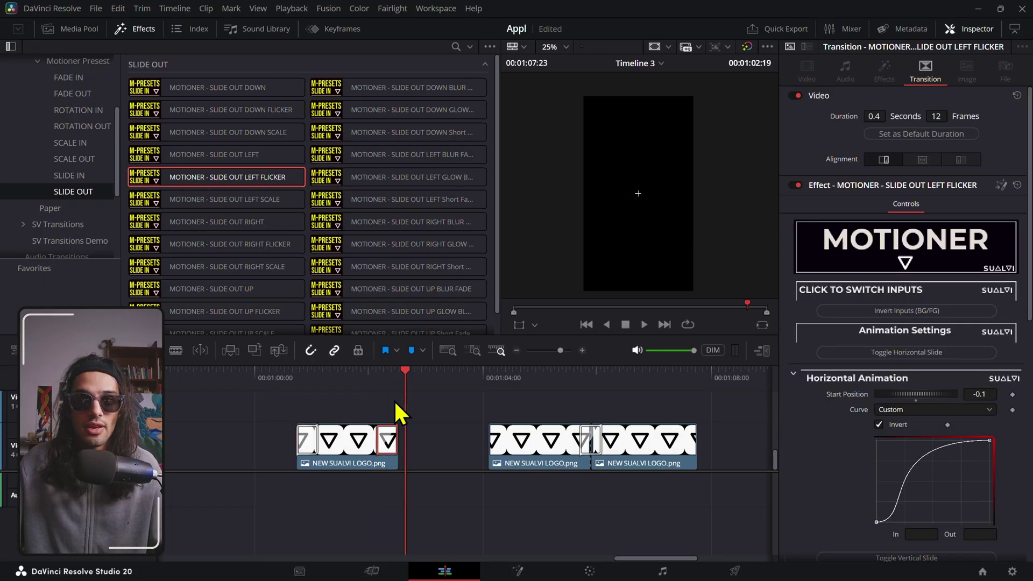
{"action": "left_click_drag", "start_coordinate": [379, 377], "coordinate": [381, 387]}
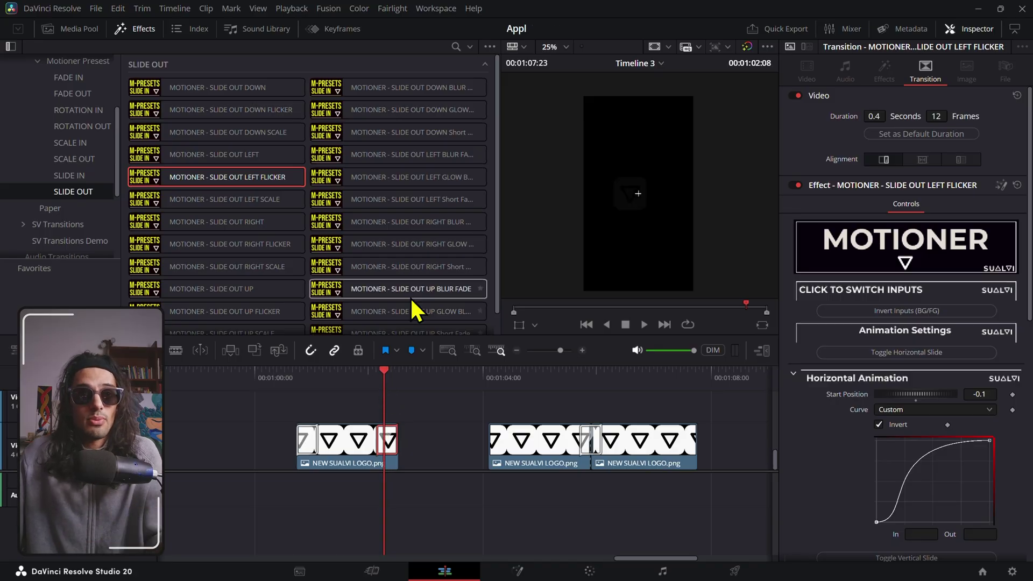
{"action": "scroll", "coordinate": [425, 302], "scroll_direction": "down", "scroll_amount": 1}
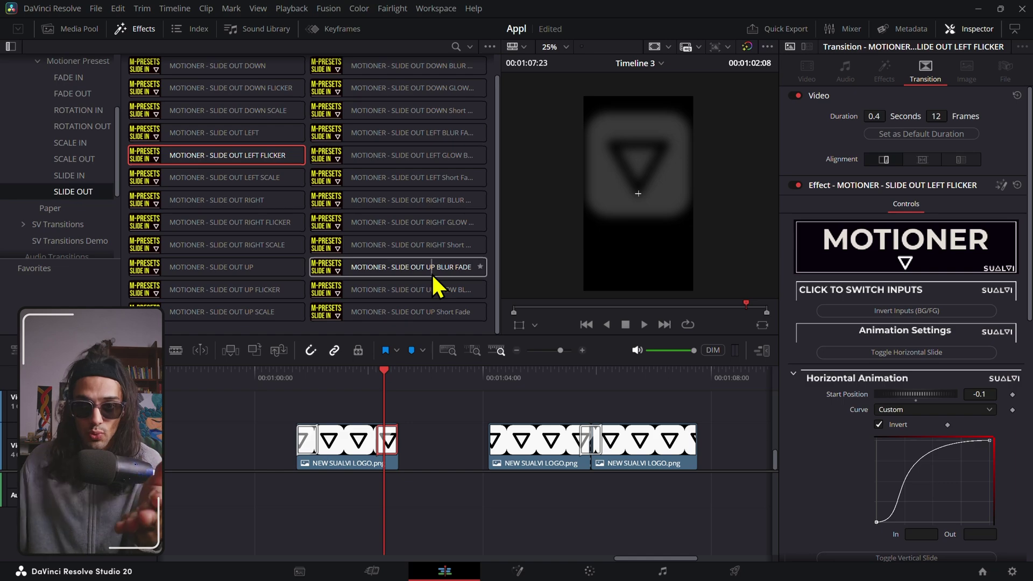
Select the slide-out transition and enable Glow Animation (Glow 0.942, Glow Size 10.0).
{"action": "left_click", "coordinate": [377, 392]}
{"action": "left_click", "coordinate": [387, 433]}
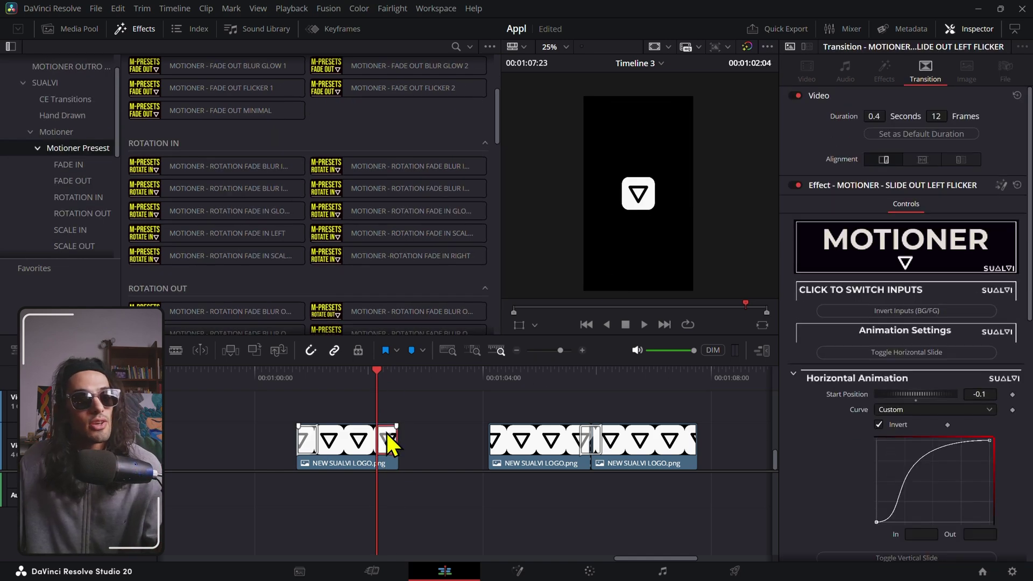
{"action": "scroll", "coordinate": [401, 194], "scroll_direction": "up", "scroll_amount": 5}
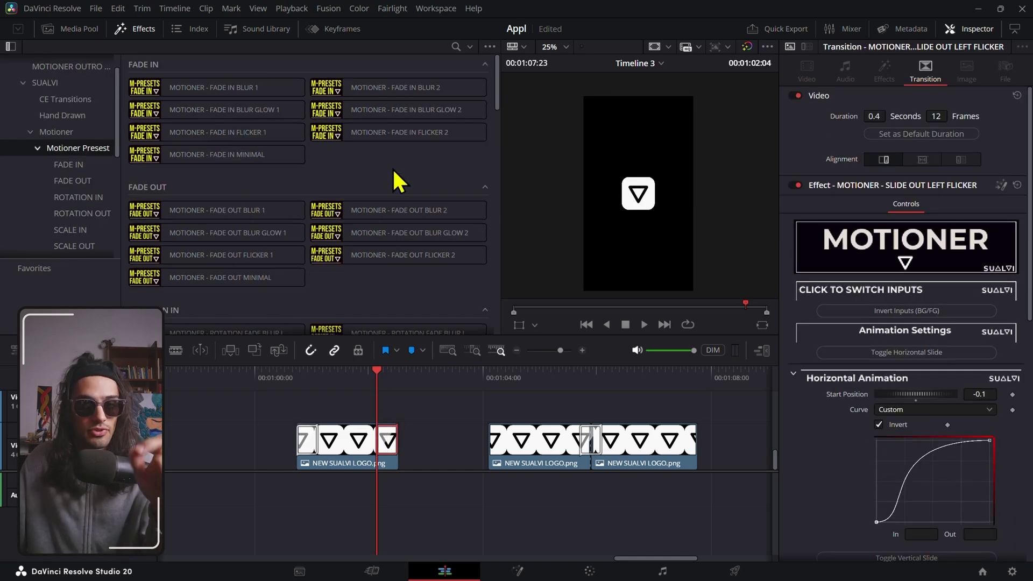
{"action": "scroll", "coordinate": [391, 215], "scroll_direction": "down", "scroll_amount": 12}
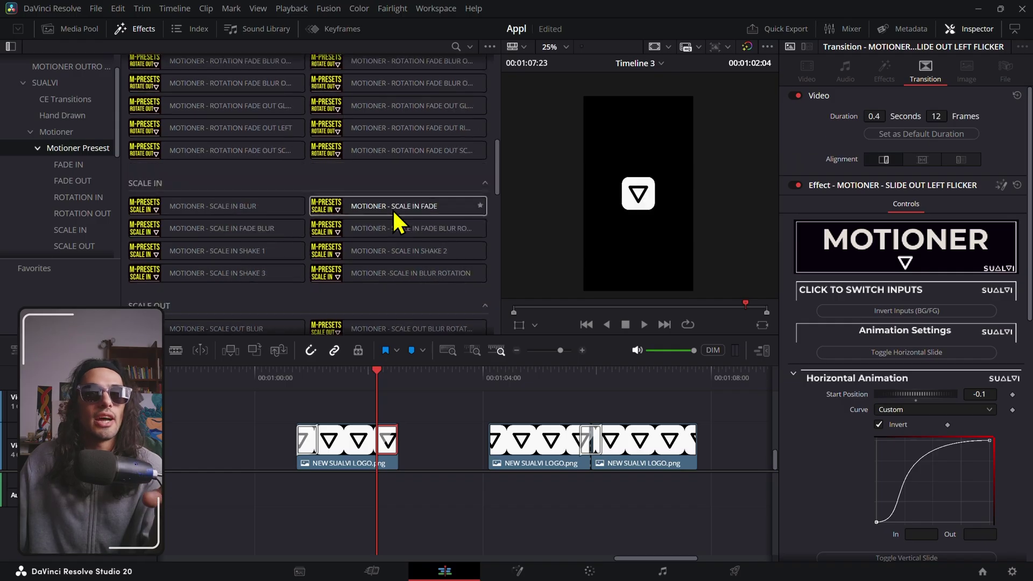
{"action": "scroll", "coordinate": [844, 312], "scroll_direction": "down", "scroll_amount": 10}
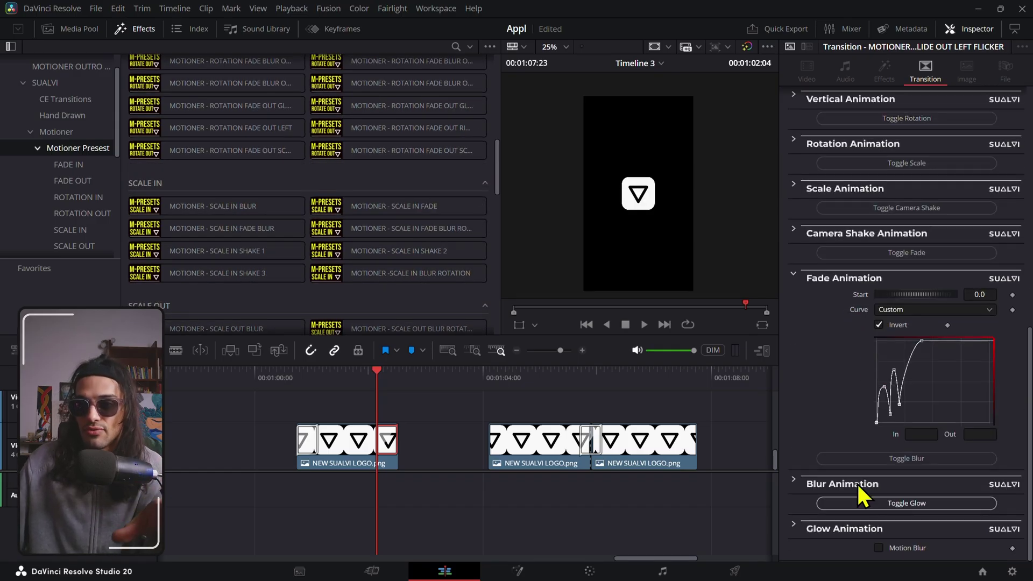
{"action": "left_click", "coordinate": [864, 502]}
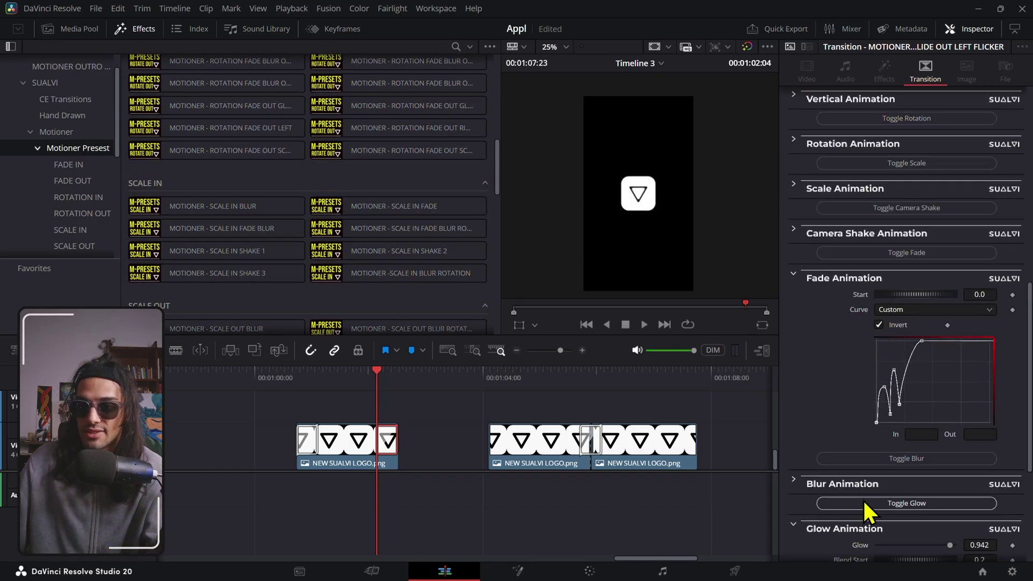
{"action": "scroll", "coordinate": [864, 501], "scroll_direction": "down", "scroll_amount": 4}
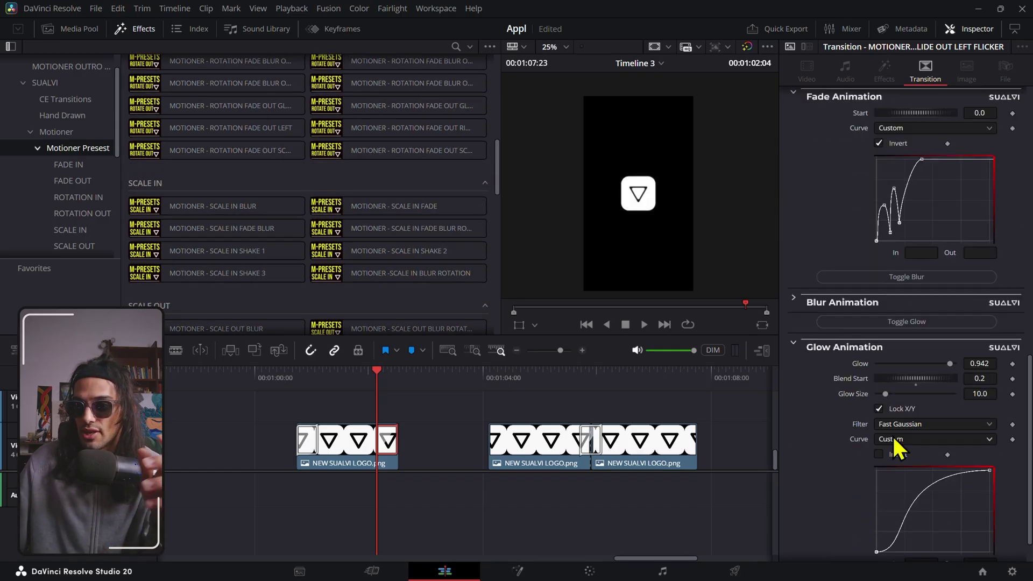
Preview the glowing slide-out and start creating a transition preset from it.
{"action": "left_click", "coordinate": [369, 380]}
{"action": "key", "text": "space"}
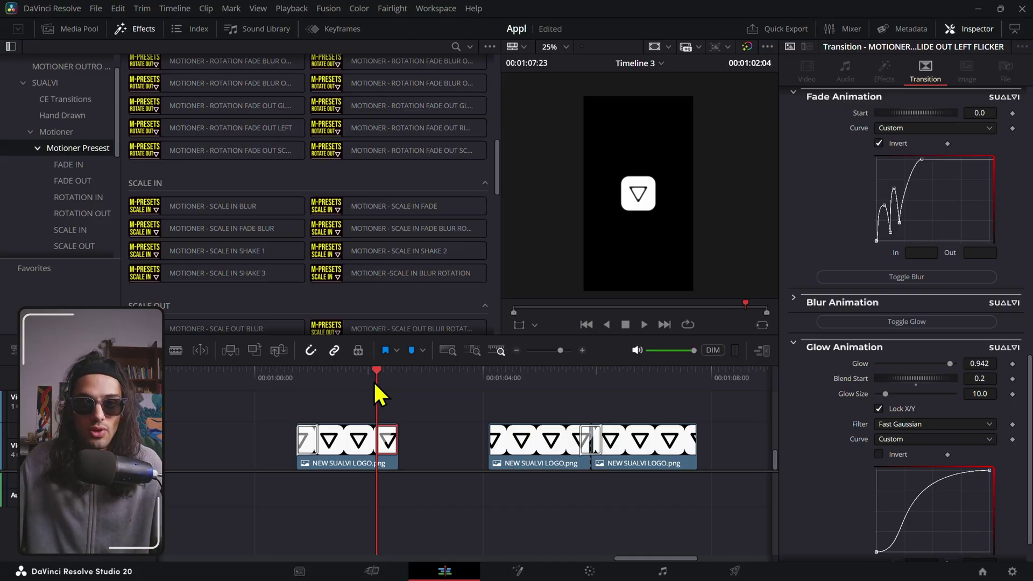
{"action": "key", "text": "space"}
{"action": "right_click", "coordinate": [386, 440]}
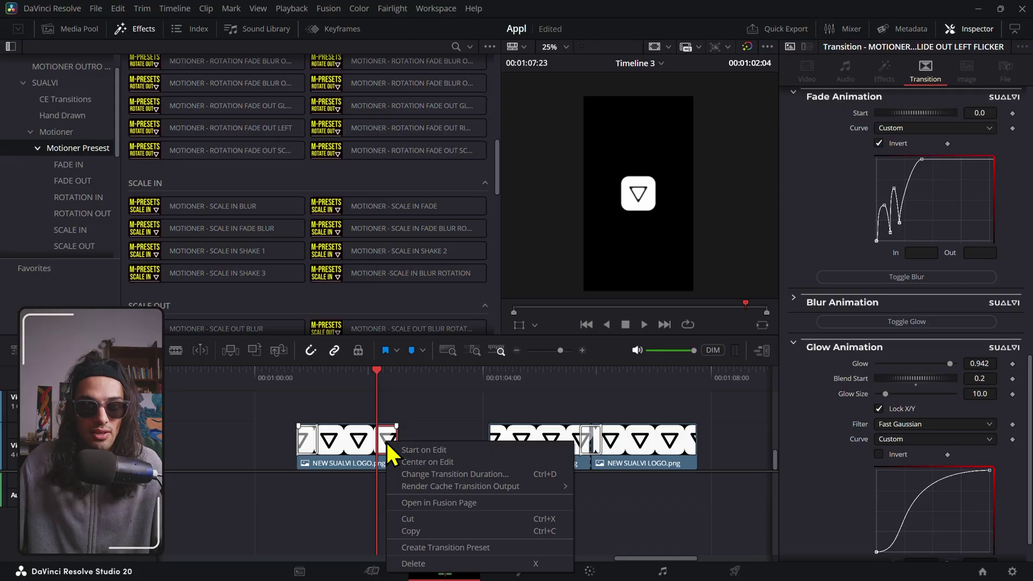
{"action": "left_click", "coordinate": [423, 546]}
Name the preset 'DOCUMENTARIES2 - MOTIONER - SLIDE OUT LEFT FLICKER CUSTOM' and save it.
{"action": "double_click", "coordinate": [580, 287]}
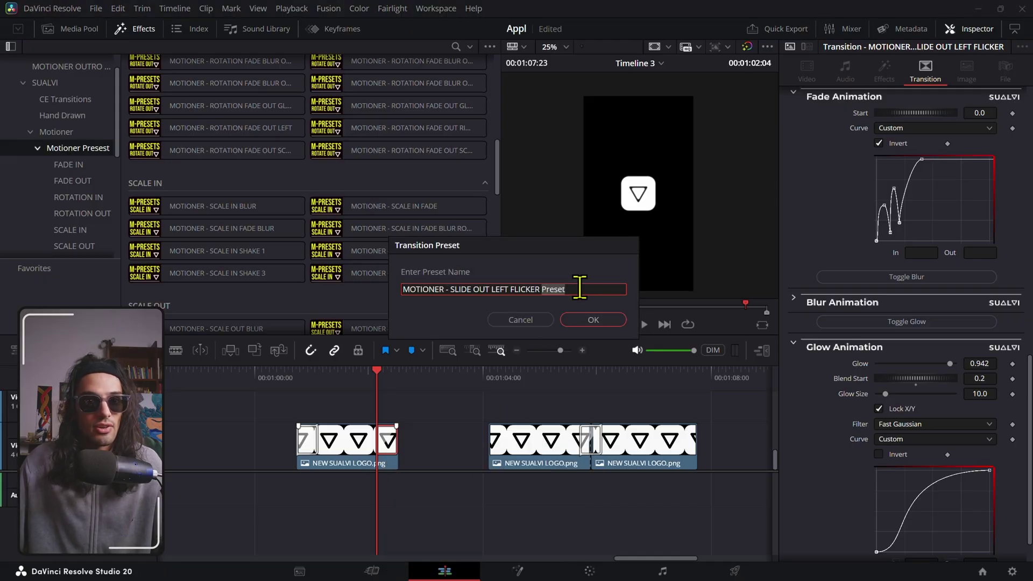
{"action": "key", "text": "BackSpace"}
{"action": "key", "text": "BackSpace"}
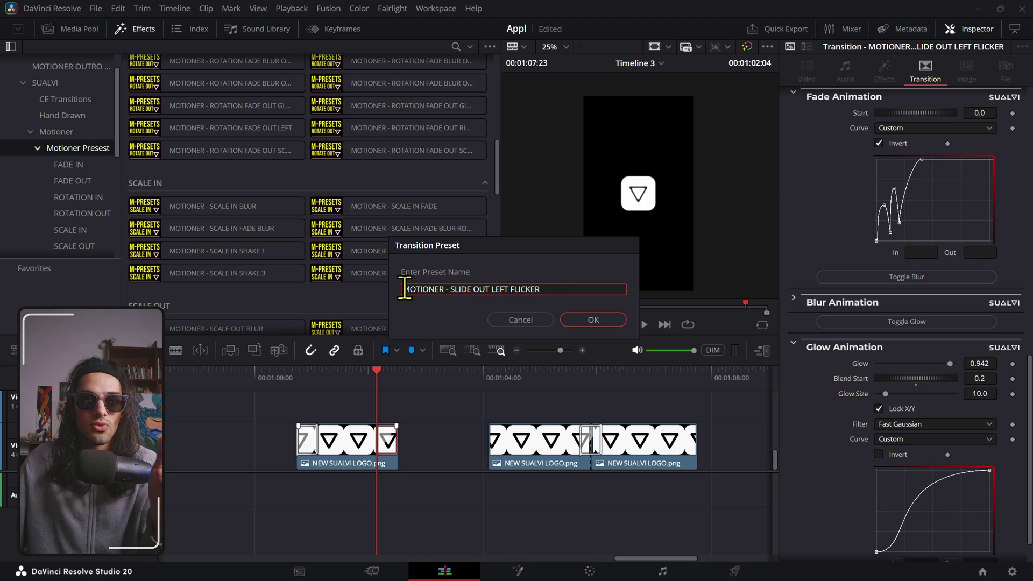
{"action": "key", "text": "Home"}
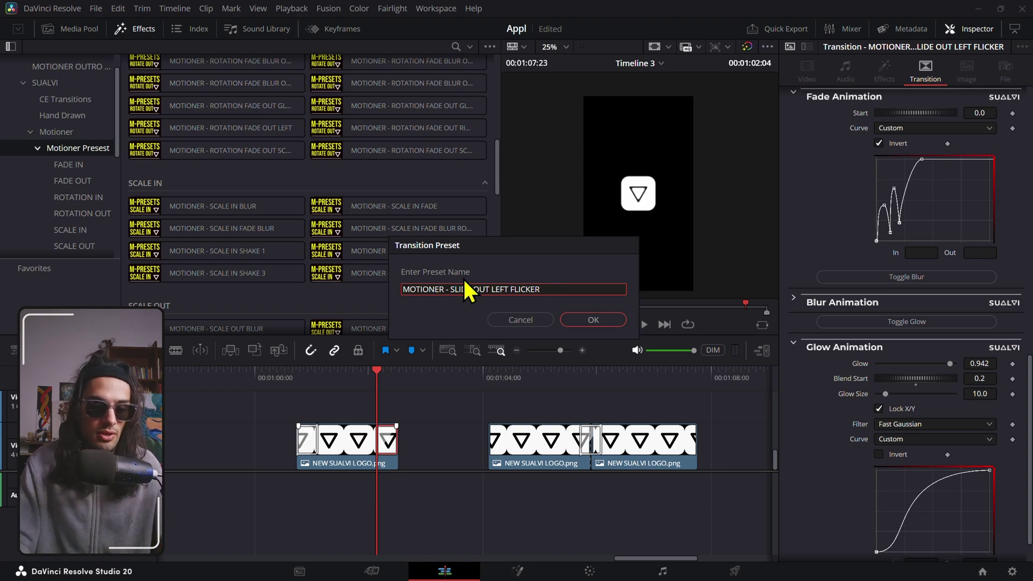
{"action": "type", "text": "DOCUMET"}
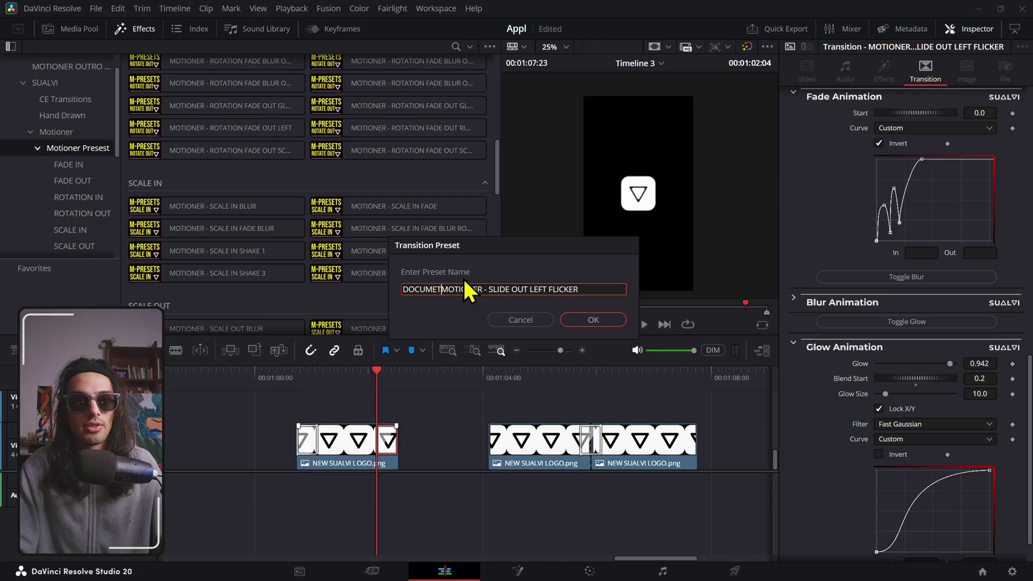
{"action": "key", "text": "BackSpace"}
{"action": "type", "text": "NTARIES2"}
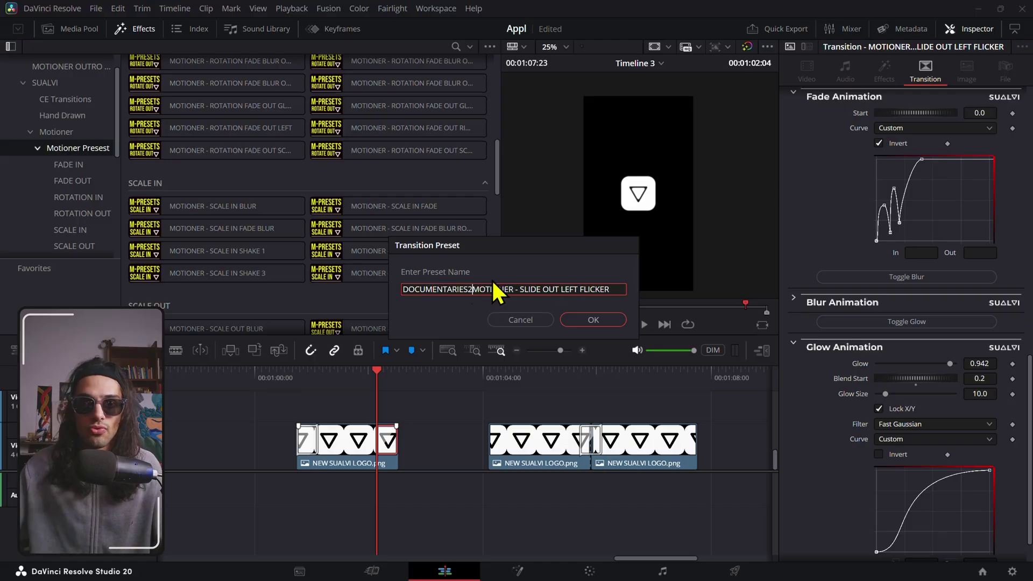
{"action": "type", "text": " - "}
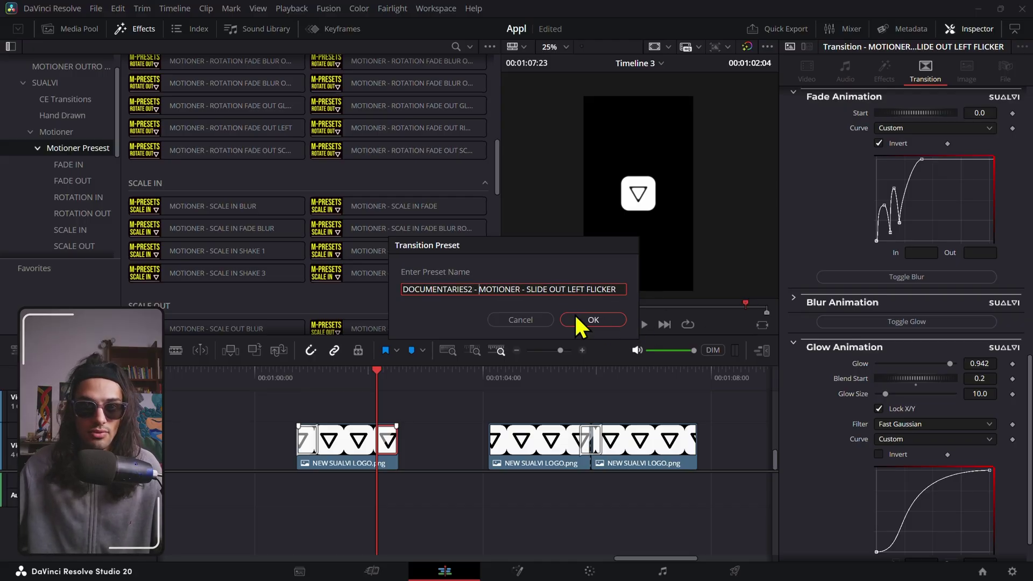
{"action": "type", "text": " CUSTOM"}
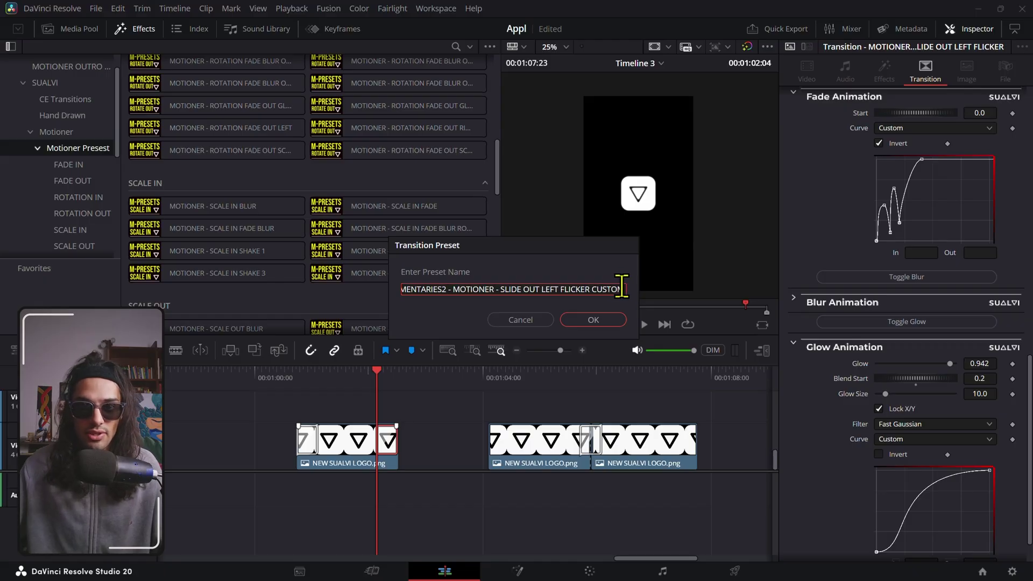
{"action": "key", "text": "ctrl+a"}
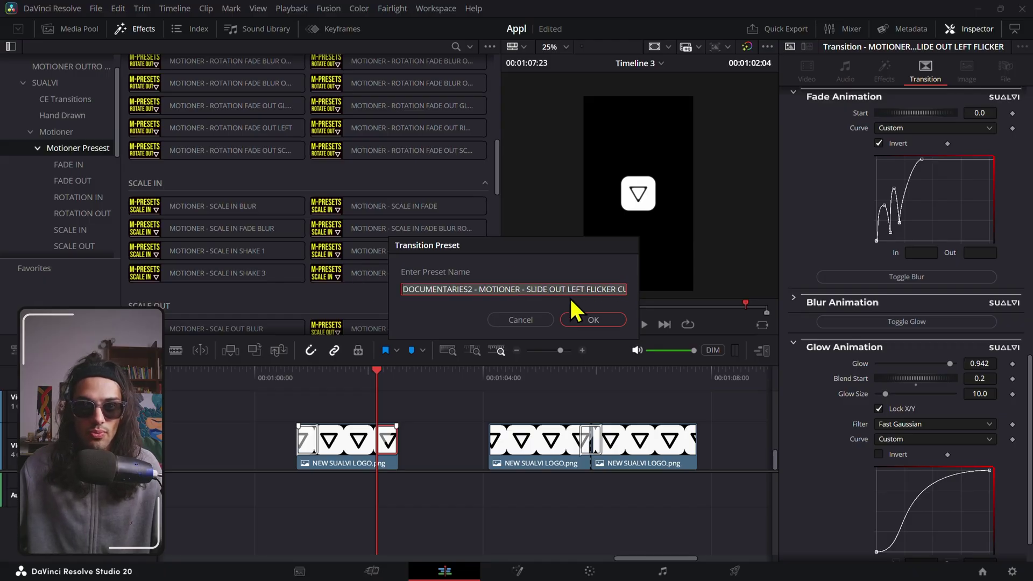
{"action": "double_click", "coordinate": [595, 289]}
{"action": "left_click", "coordinate": [620, 289]}
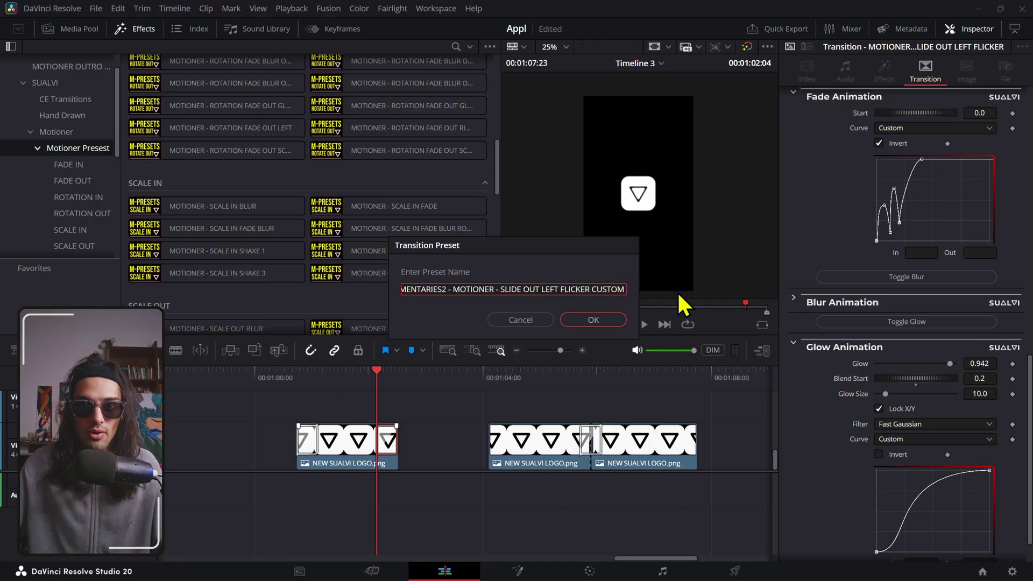
{"action": "left_click", "coordinate": [602, 317]}
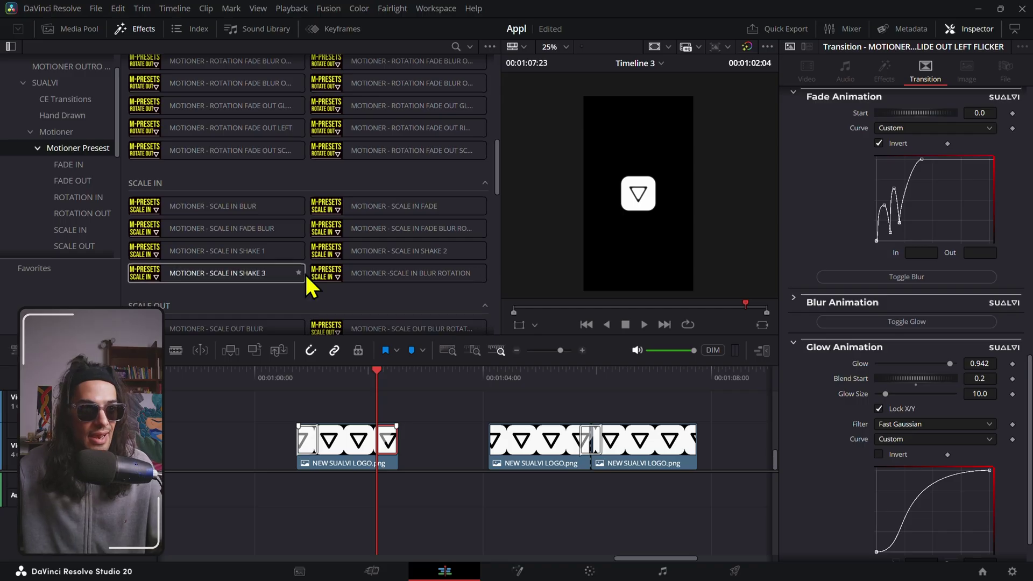
Navigate the effects library back to the full Video Transitions category.
{"action": "scroll", "coordinate": [304, 273], "scroll_direction": "up", "scroll_amount": 10}
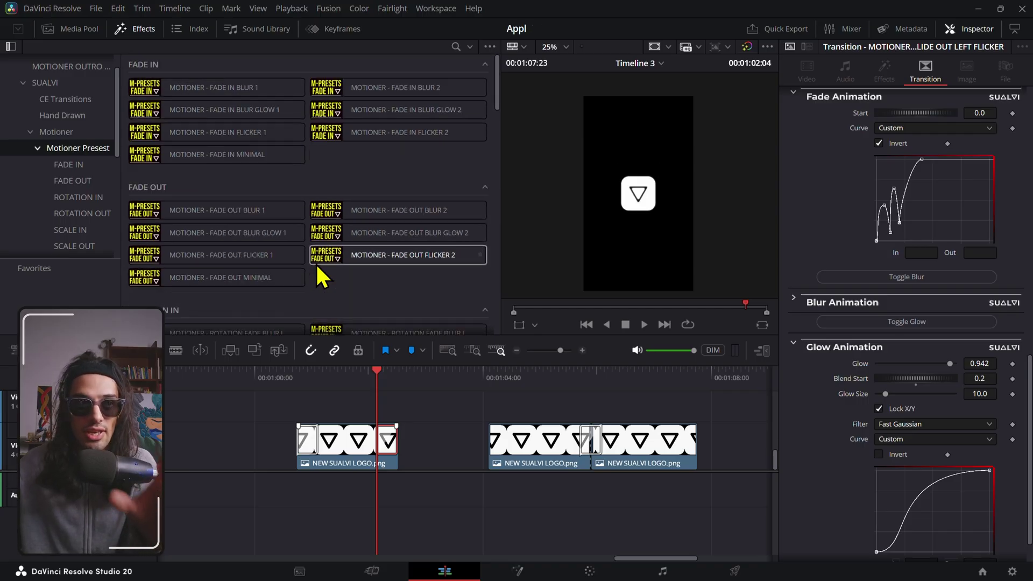
{"action": "left_click", "coordinate": [70, 133]}
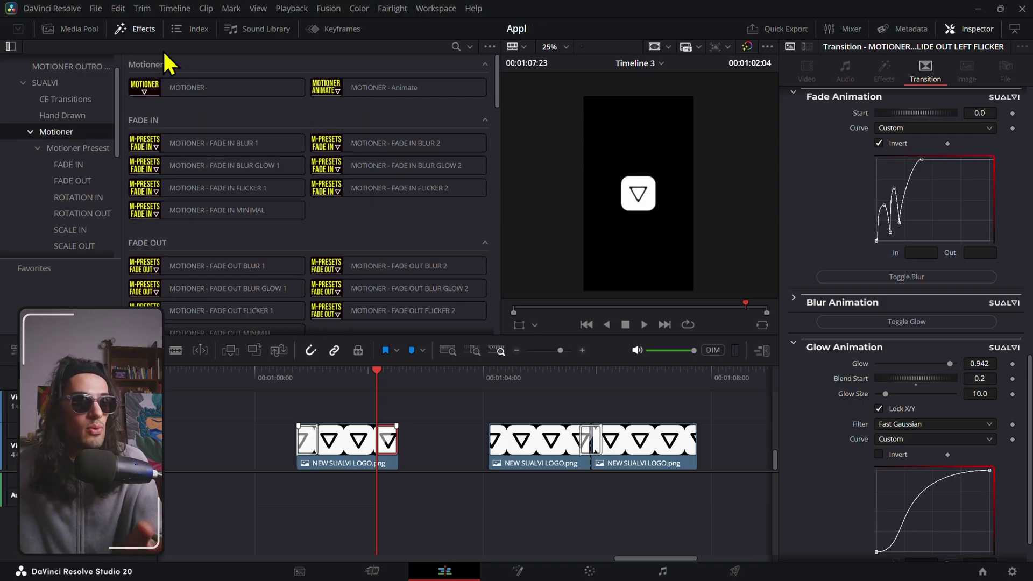
{"action": "scroll", "coordinate": [82, 107], "scroll_direction": "up", "scroll_amount": 2}
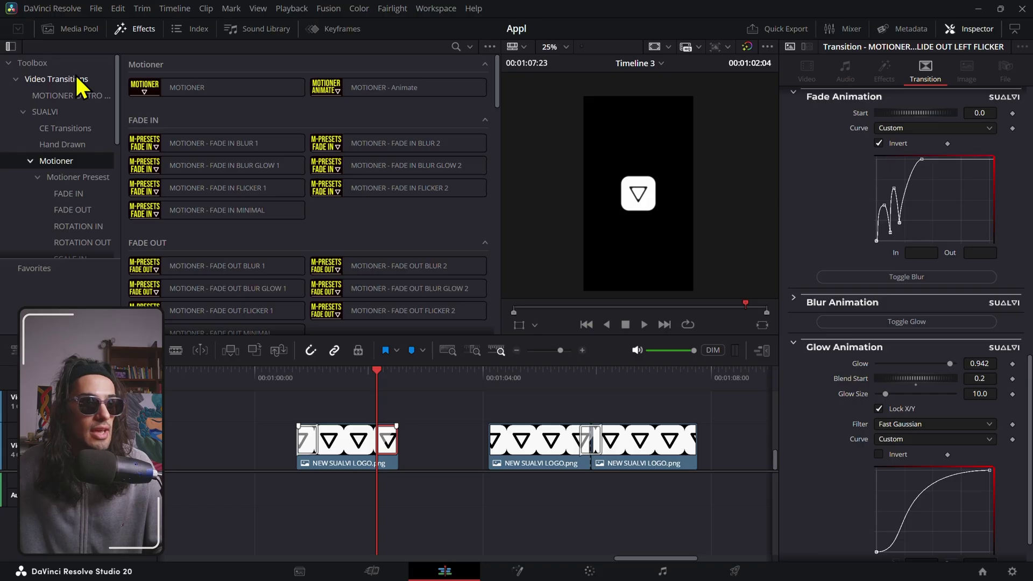
{"action": "left_click", "coordinate": [77, 78]}
{"action": "scroll", "coordinate": [442, 228], "scroll_direction": "down", "scroll_amount": 10}
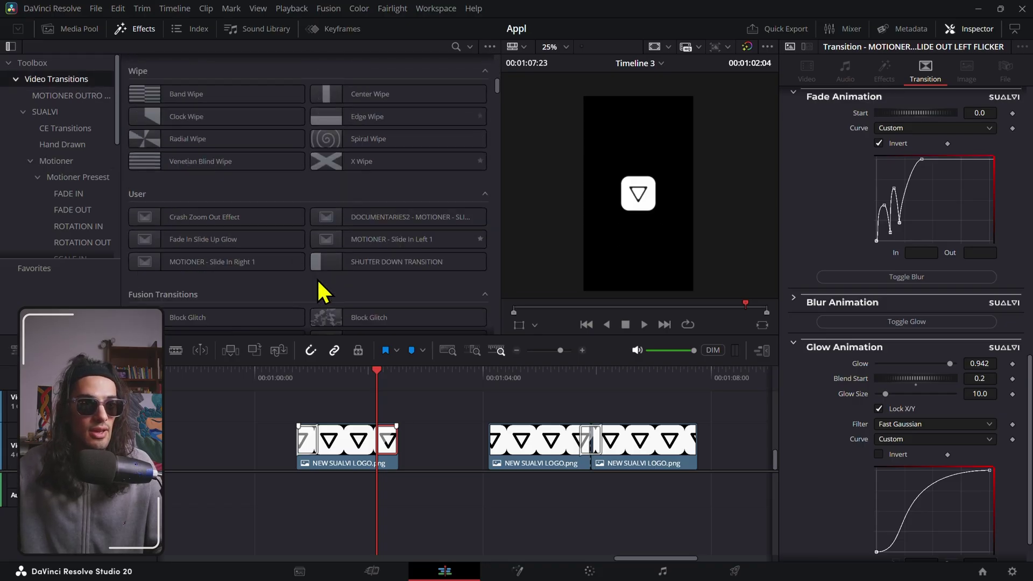
{"action": "scroll", "coordinate": [318, 281], "scroll_direction": "down", "scroll_amount": 3}
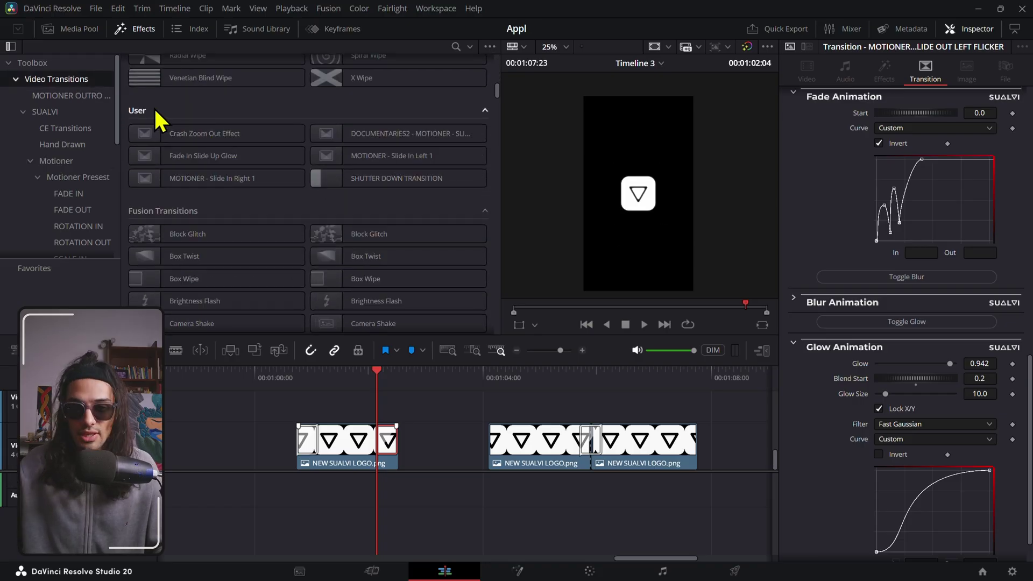
{"action": "scroll", "coordinate": [387, 177], "scroll_direction": "up", "scroll_amount": 8}
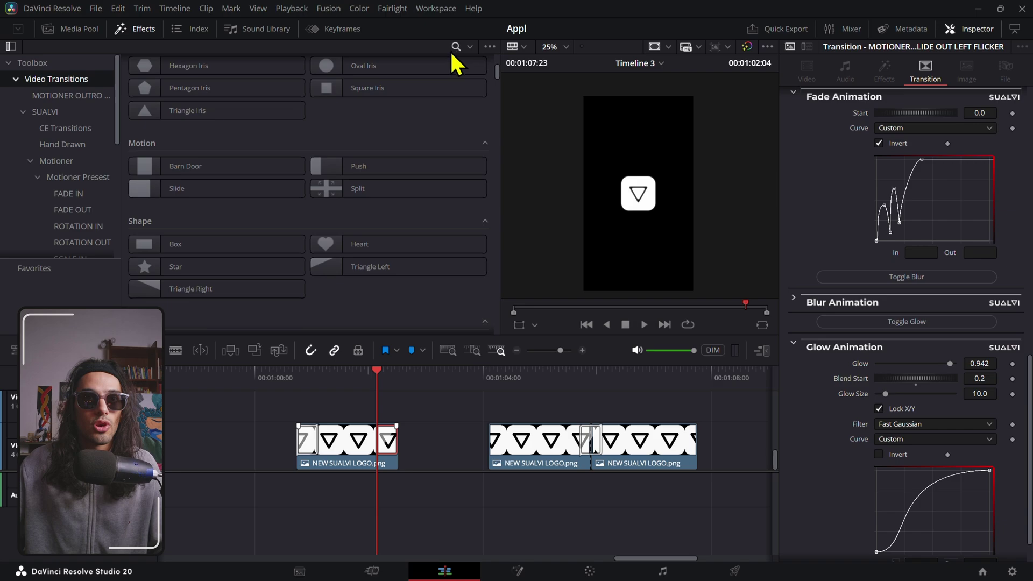
Search the effects library for 'DOCU', then clear the search.
{"action": "left_click", "coordinate": [452, 51]}
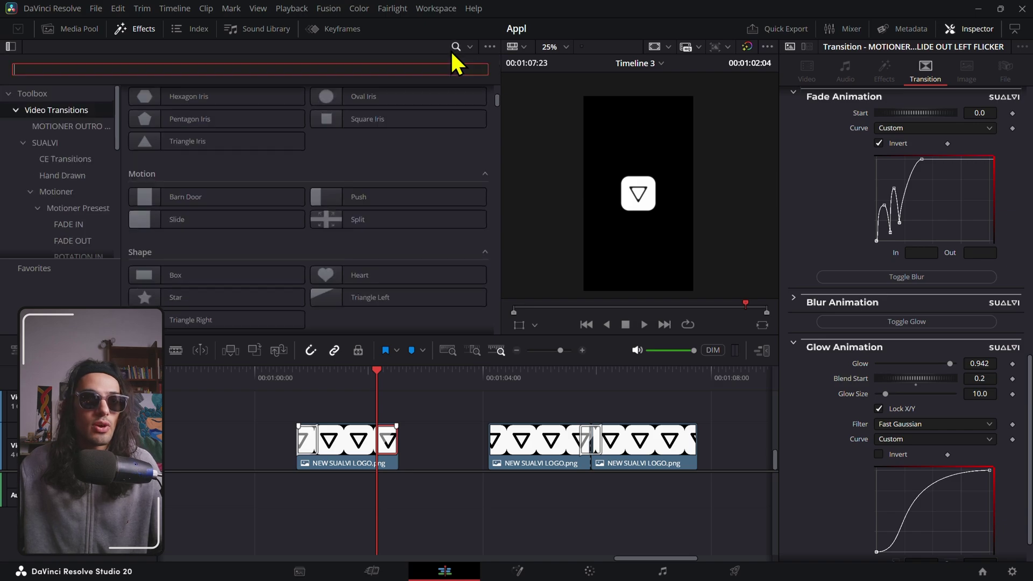
{"action": "type", "text": "DOCUMENT"}
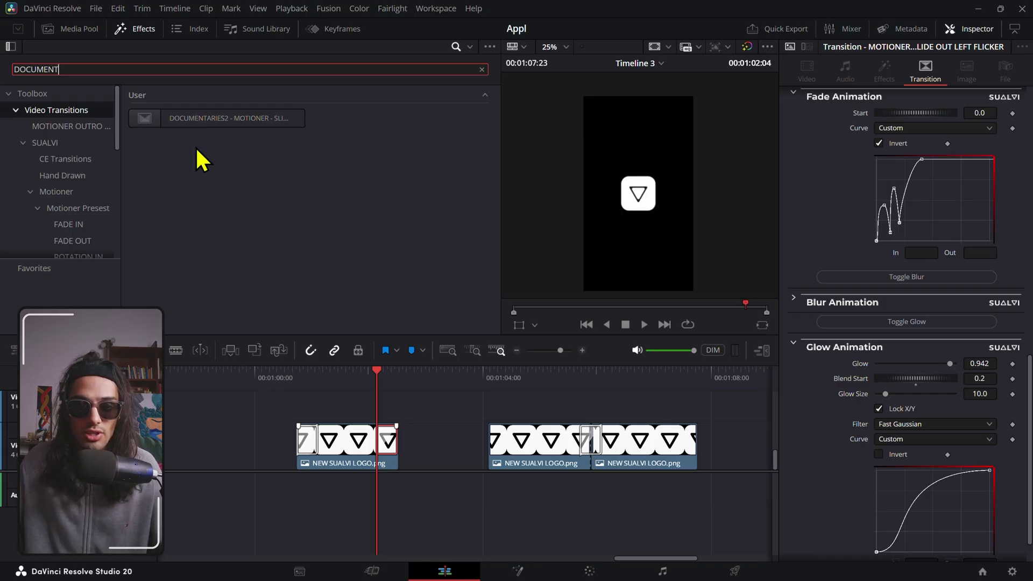
{"action": "left_click", "coordinate": [244, 164]}
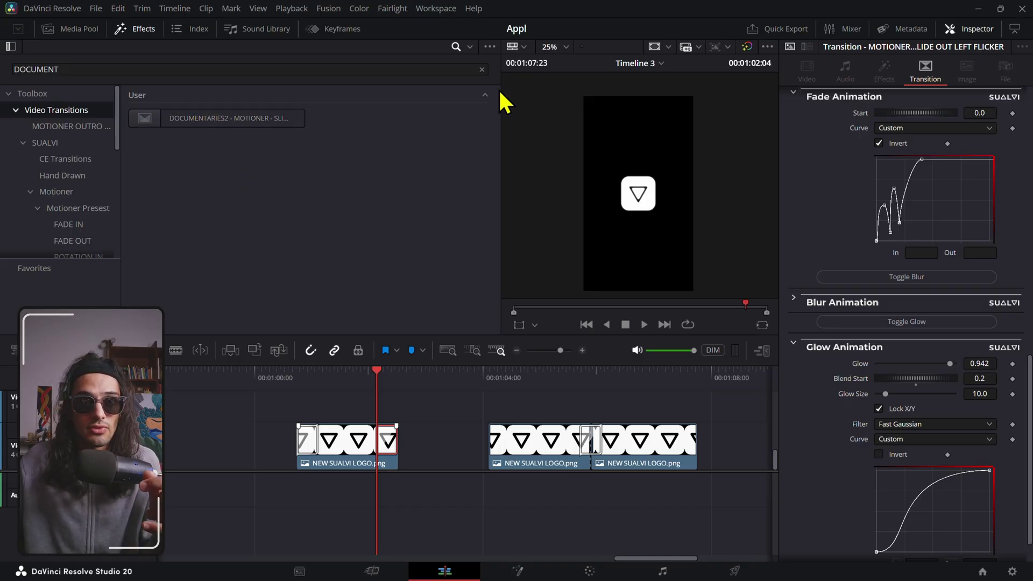
{"action": "left_click", "coordinate": [482, 70]}
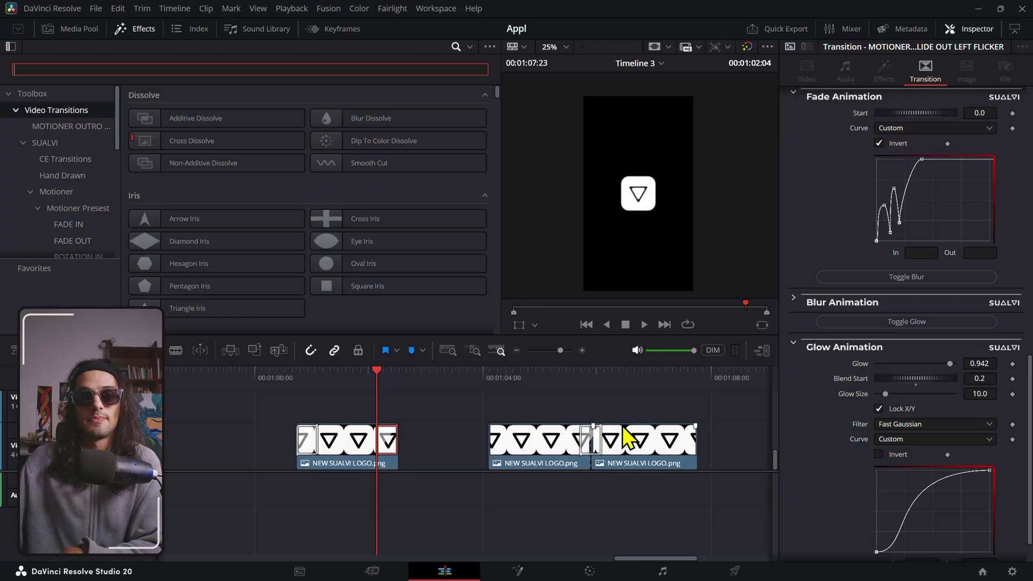
Select the transition between the logo clips, then the first NEW SUALVI LOGO.png clip, to show MOTIONER - Animate settings.
{"action": "scroll", "coordinate": [613, 439], "scroll_direction": "right", "scroll_amount": 1}
{"action": "scroll", "coordinate": [600, 440], "scroll_direction": "right", "scroll_amount": 2}
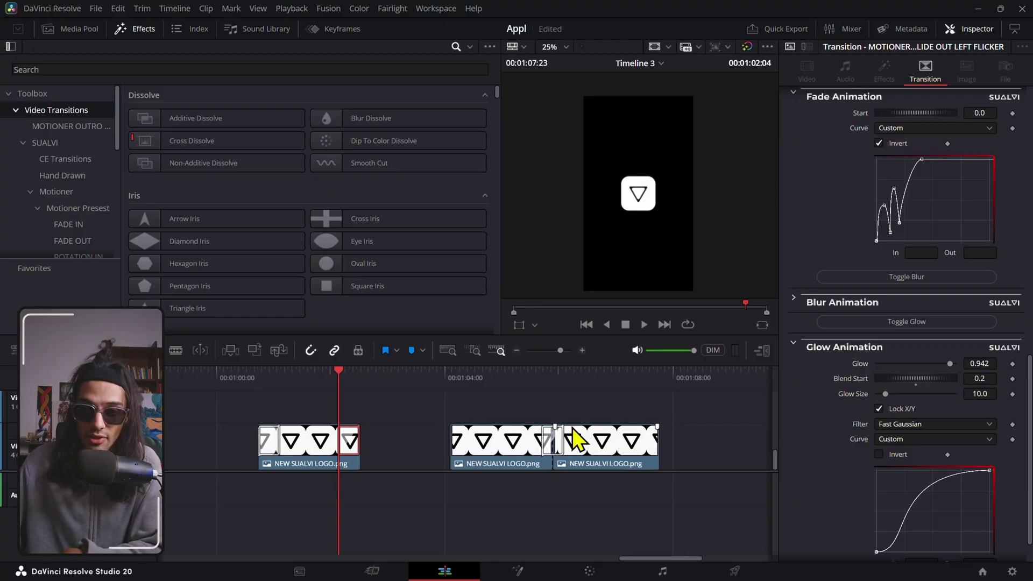
{"action": "left_click", "coordinate": [553, 440]}
{"action": "left_click", "coordinate": [56, 191]}
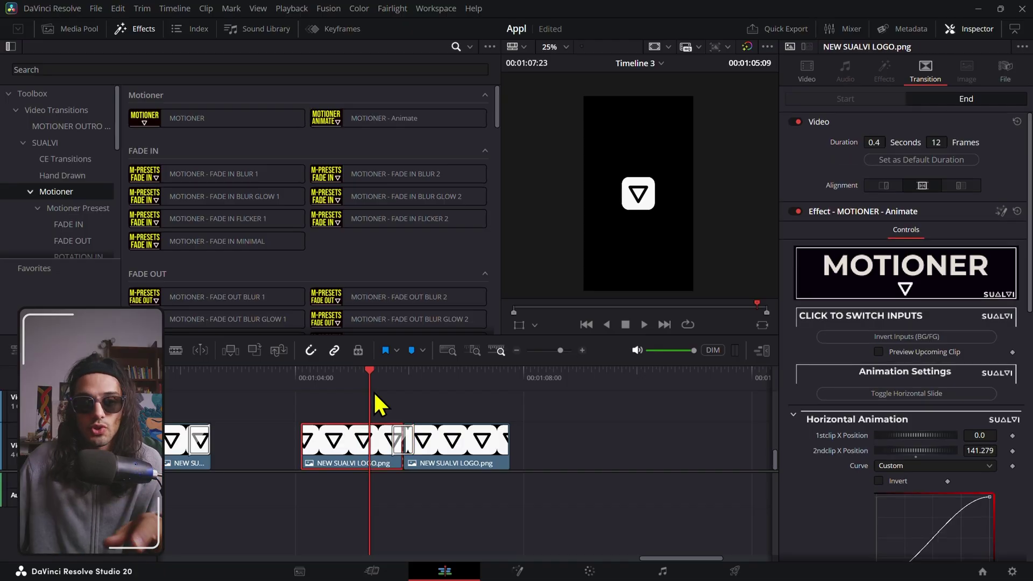
{"action": "left_click", "coordinate": [371, 449]}
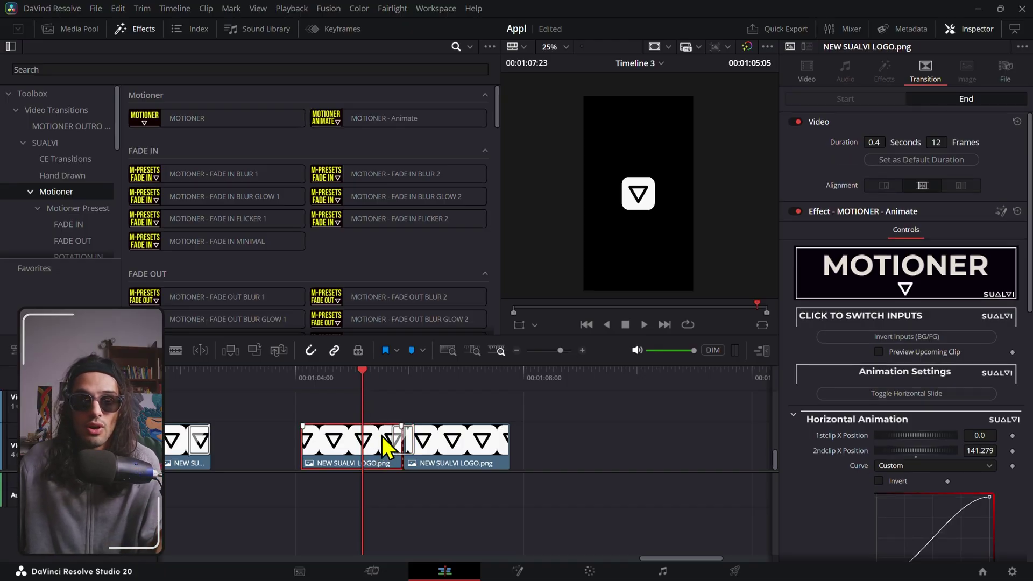
Drag the second clip's logo to the frame's top-left with the Transform overlay and save.
{"action": "left_click", "coordinate": [443, 382]}
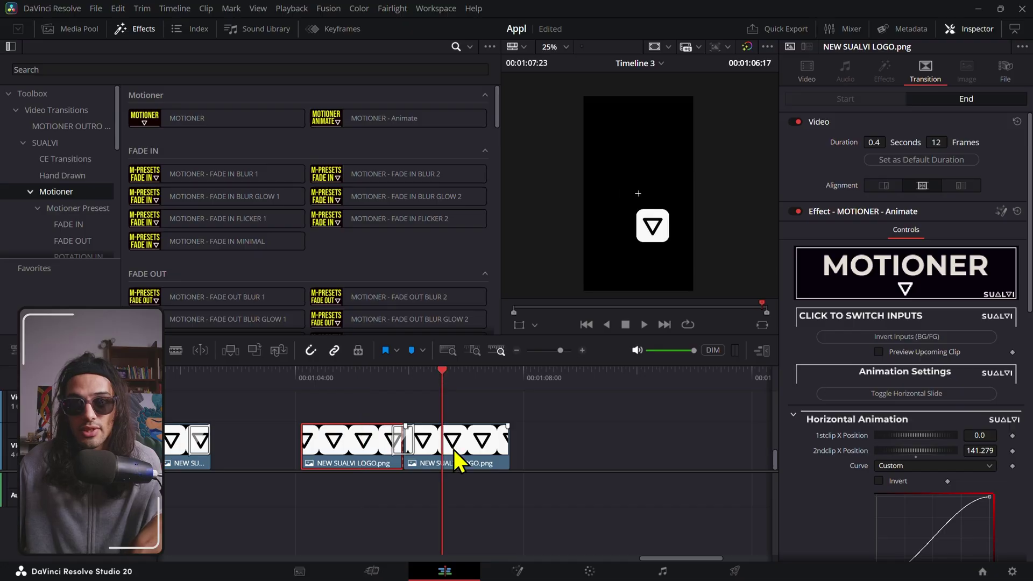
{"action": "left_click", "coordinate": [455, 452]}
{"action": "left_click", "coordinate": [519, 325]}
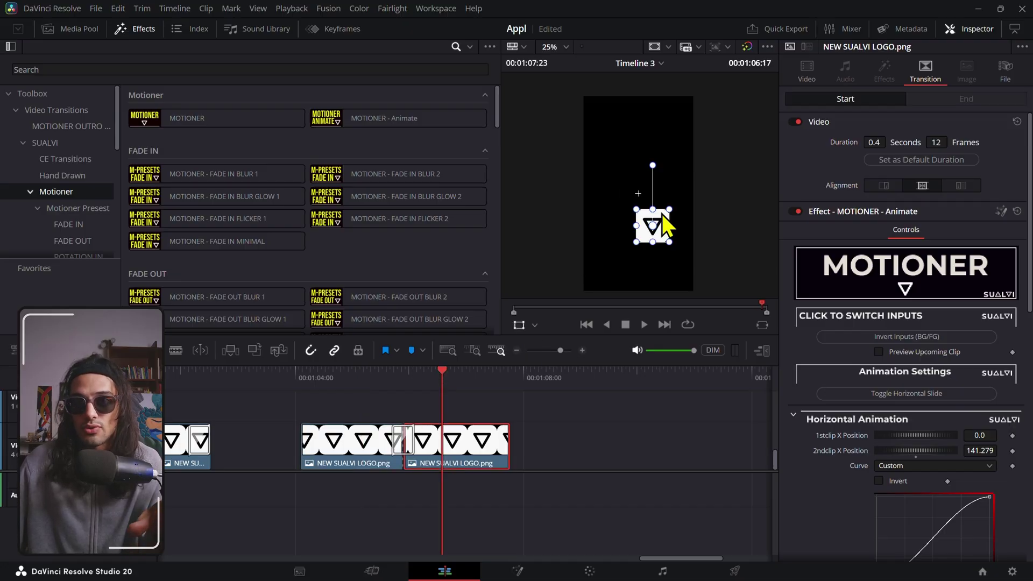
{"action": "left_click_drag", "start_coordinate": [661, 228], "coordinate": [624, 137]}
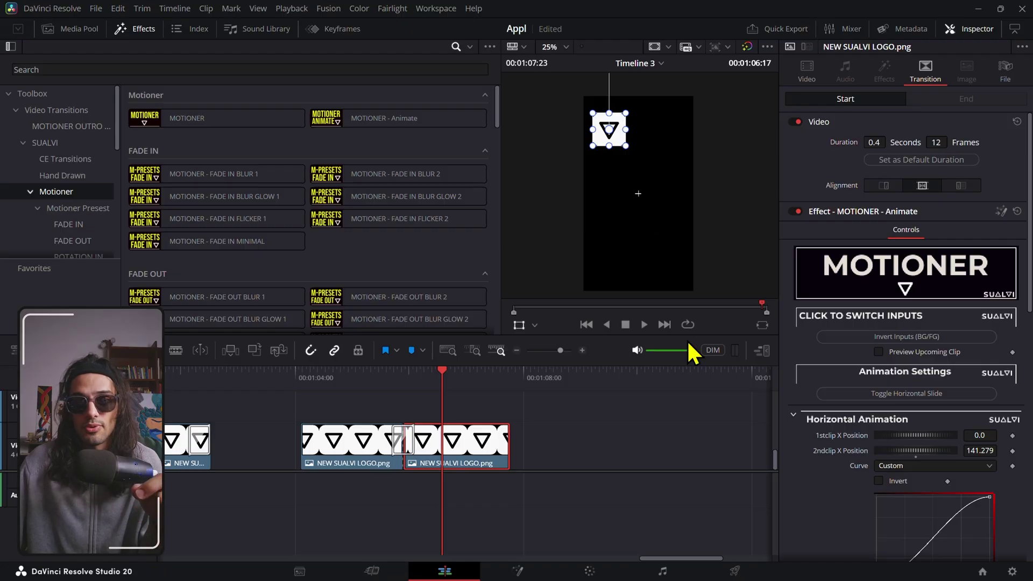
{"action": "key", "text": "ctrl+s"}
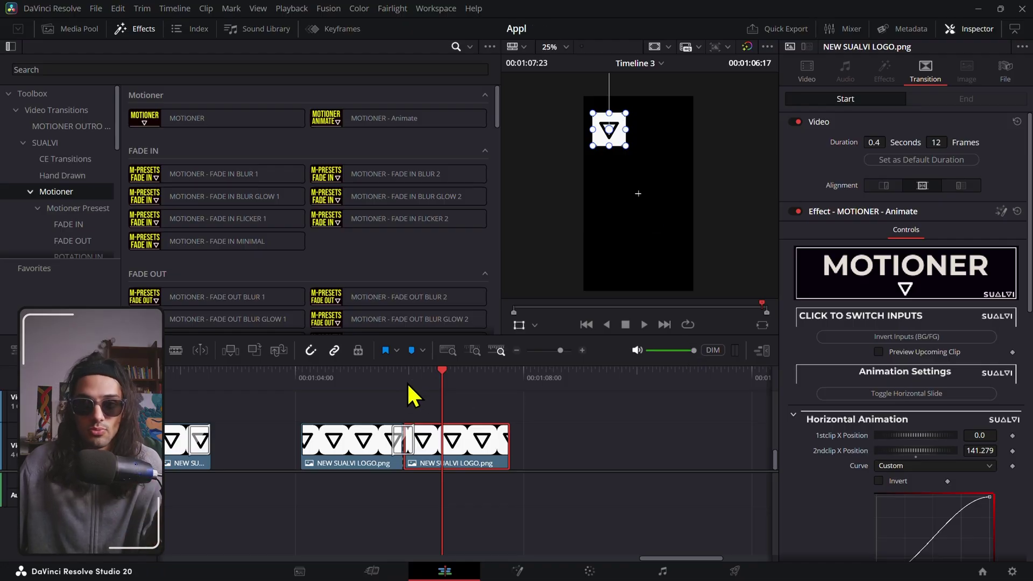
Open and close the Keyframes editor, then return the playhead to the transition.
{"action": "left_click", "coordinate": [329, 32]}
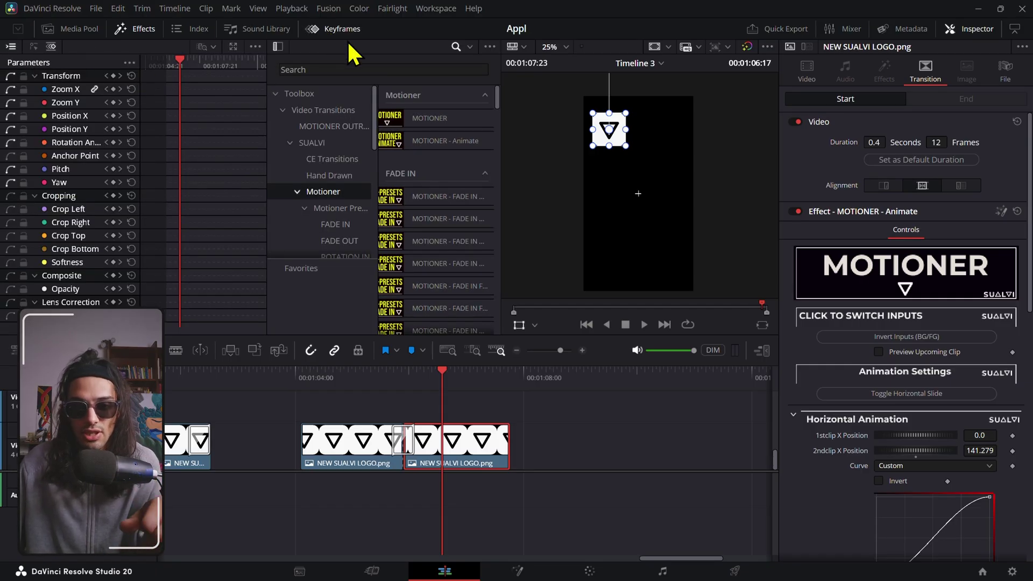
{"action": "left_click", "coordinate": [336, 29]}
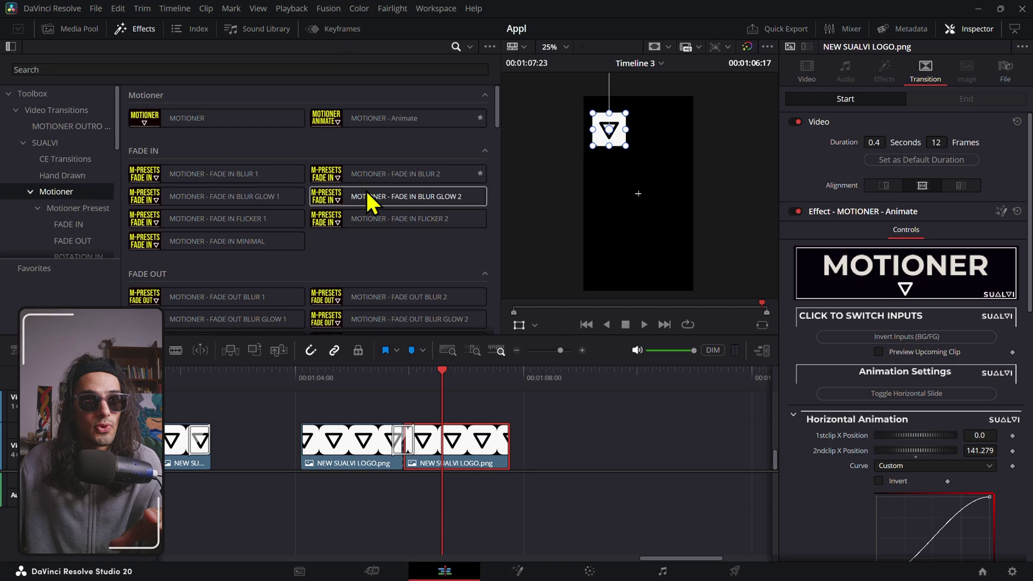
{"action": "left_click", "coordinate": [406, 370]}
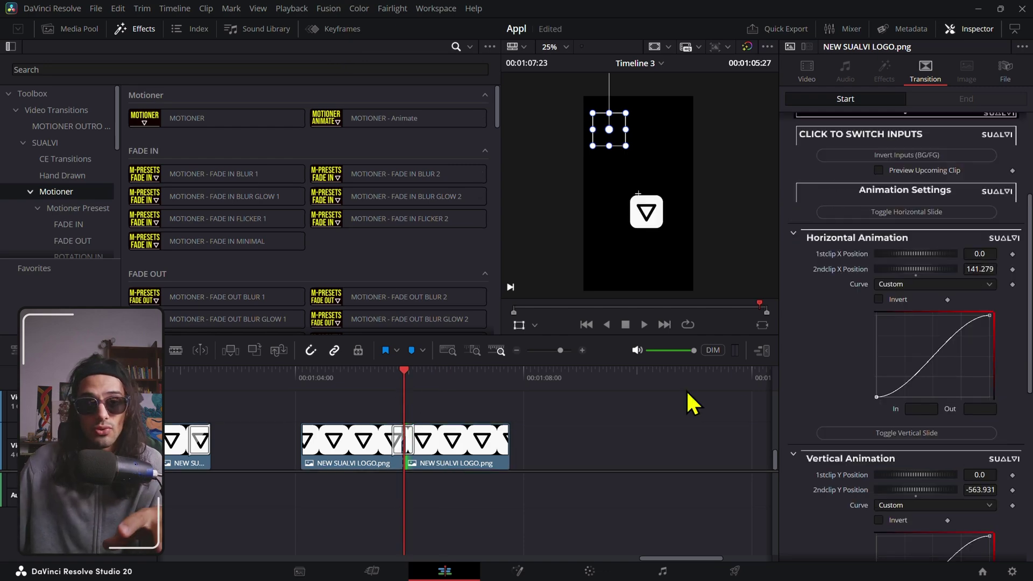
Nudge the second logo clip's logo slightly further left in the viewer.
{"action": "scroll", "coordinate": [980, 247], "scroll_direction": "down", "scroll_amount": 2}
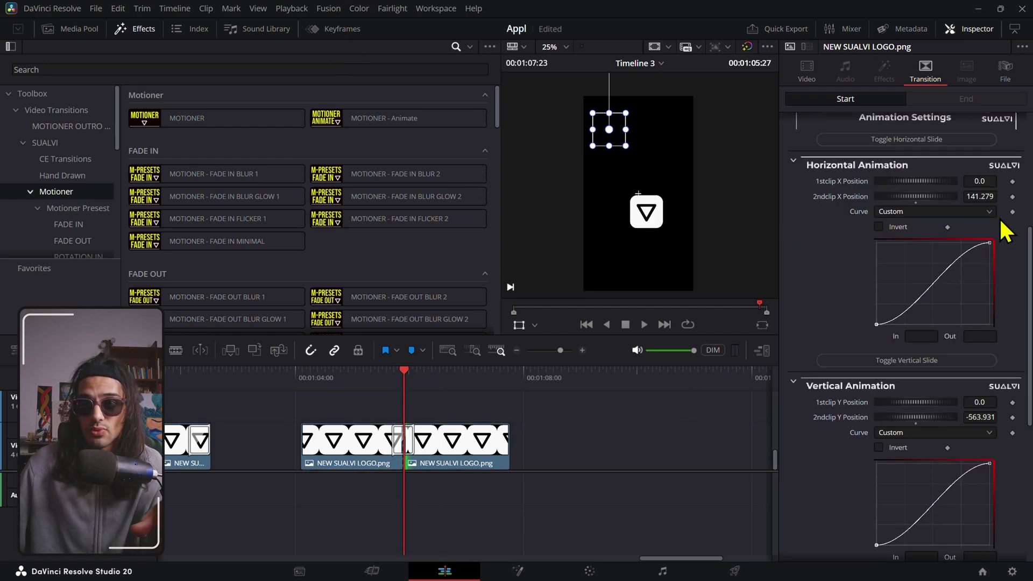
{"action": "scroll", "coordinate": [896, 339], "scroll_direction": "down", "scroll_amount": 3}
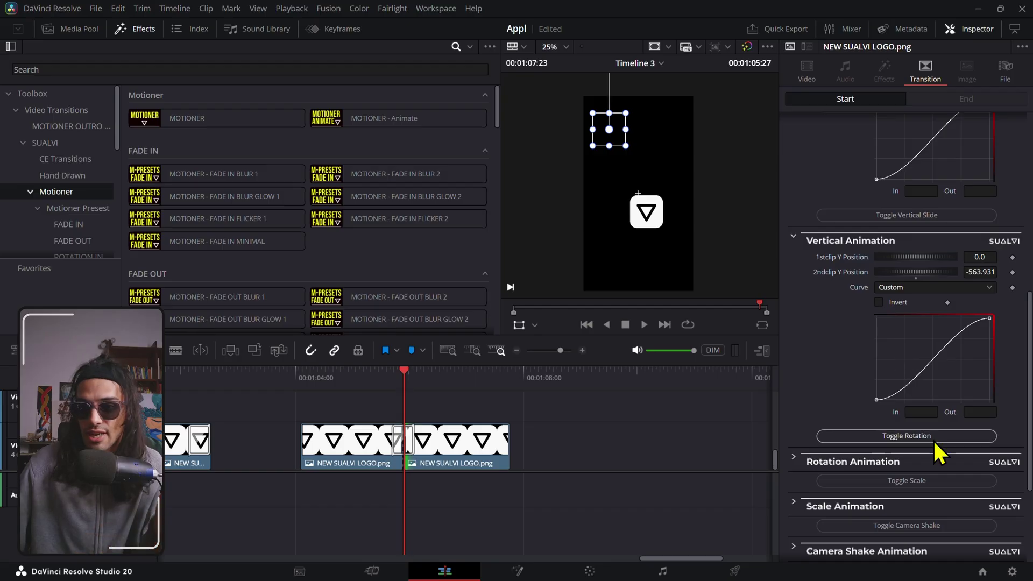
{"action": "scroll", "coordinate": [915, 451], "scroll_direction": "up", "scroll_amount": 1}
{"action": "left_click", "coordinate": [417, 430]}
{"action": "left_click", "coordinate": [438, 372]}
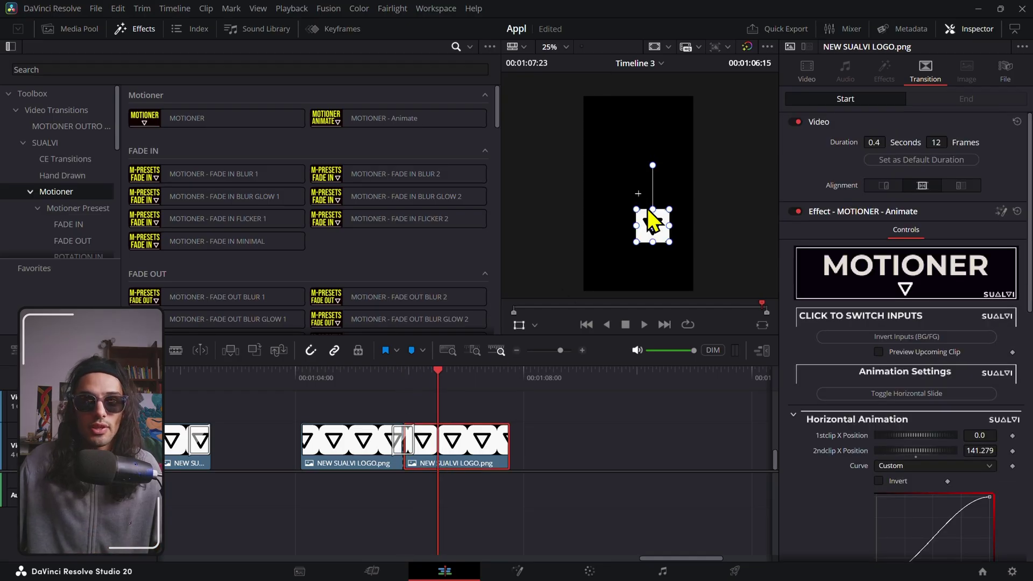
{"action": "left_click_drag", "start_coordinate": [634, 142], "coordinate": [628, 143]}
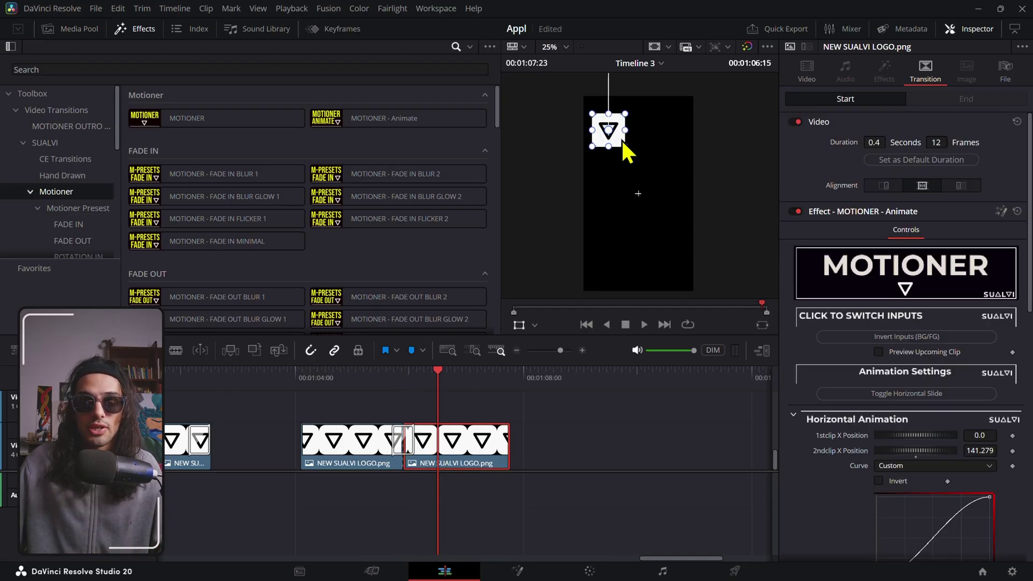
{"action": "key", "text": "Up"}
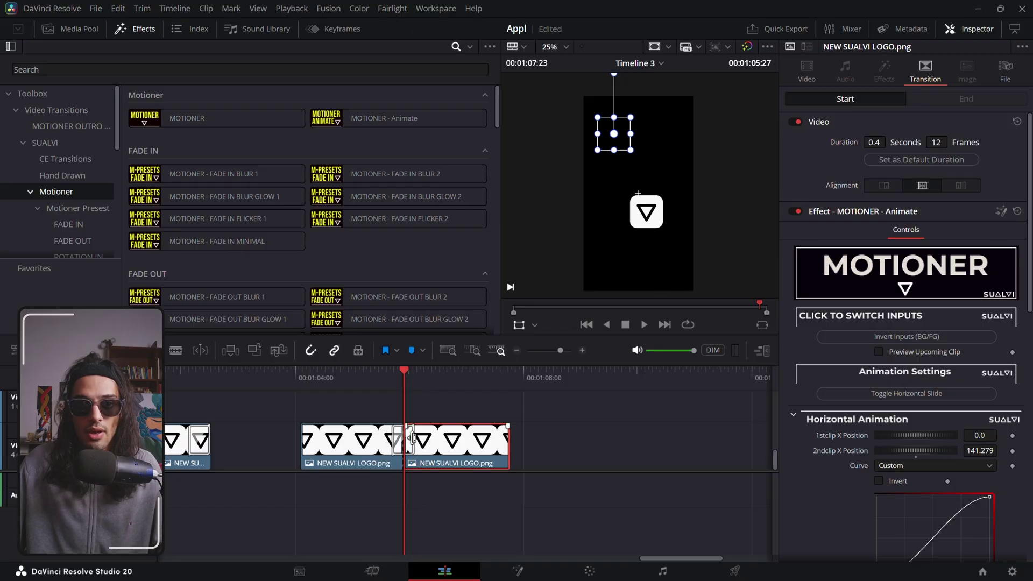
Scrub through the transition between the two logo clips, select it, and zoom the timeline in.
{"action": "left_click", "coordinate": [429, 371]}
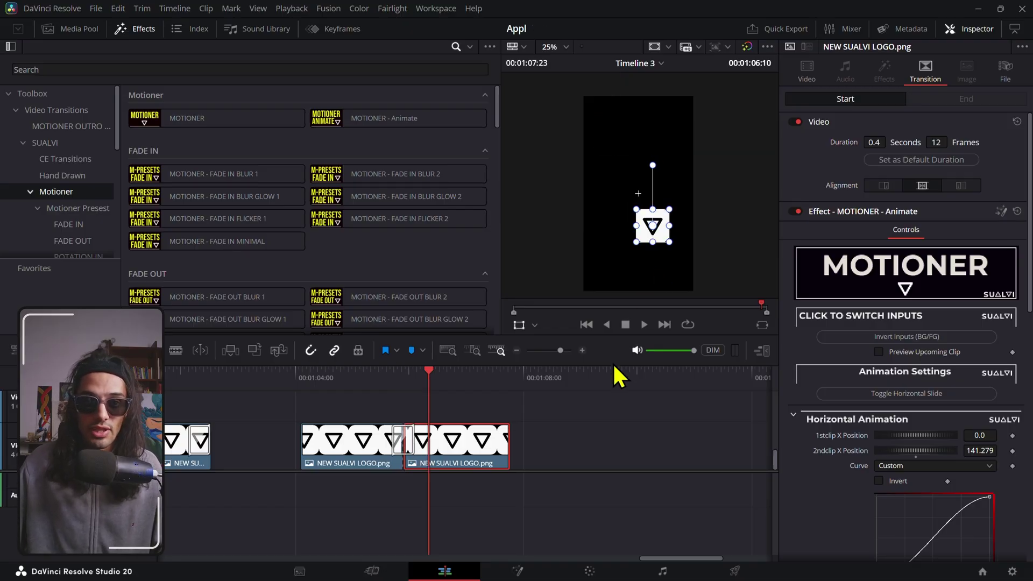
{"action": "left_click", "coordinate": [365, 373]}
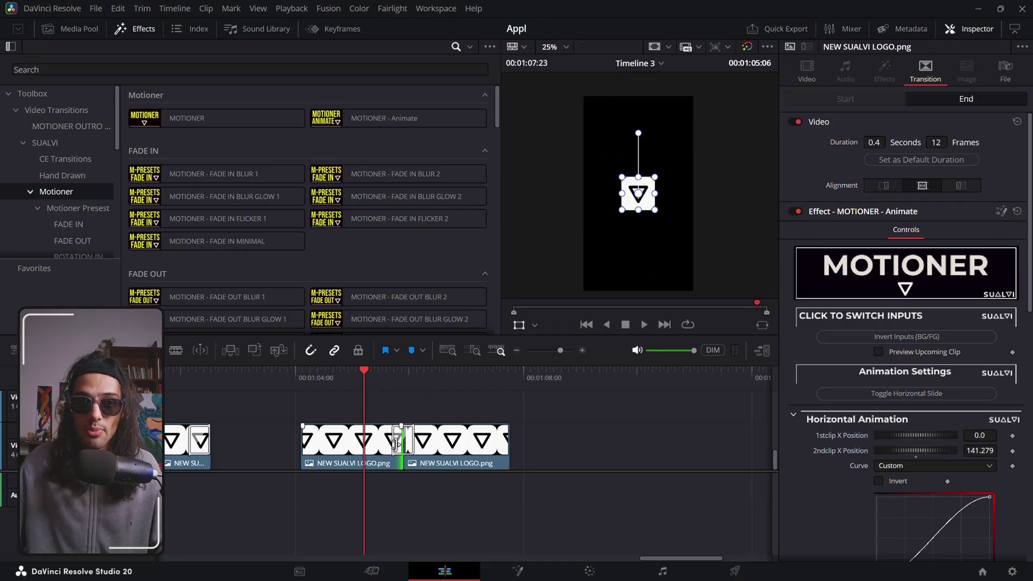
{"action": "left_click", "coordinate": [395, 443]}
{"action": "scroll", "coordinate": [834, 401], "scroll_direction": "down", "scroll_amount": 3}
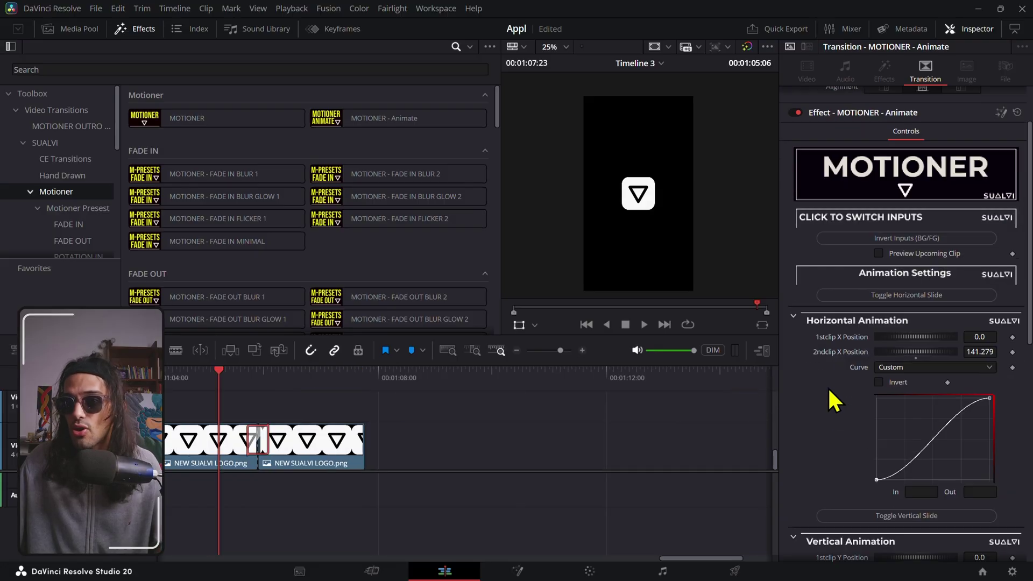
{"action": "scroll", "coordinate": [434, 393], "scroll_direction": "up", "scroll_amount": 3}
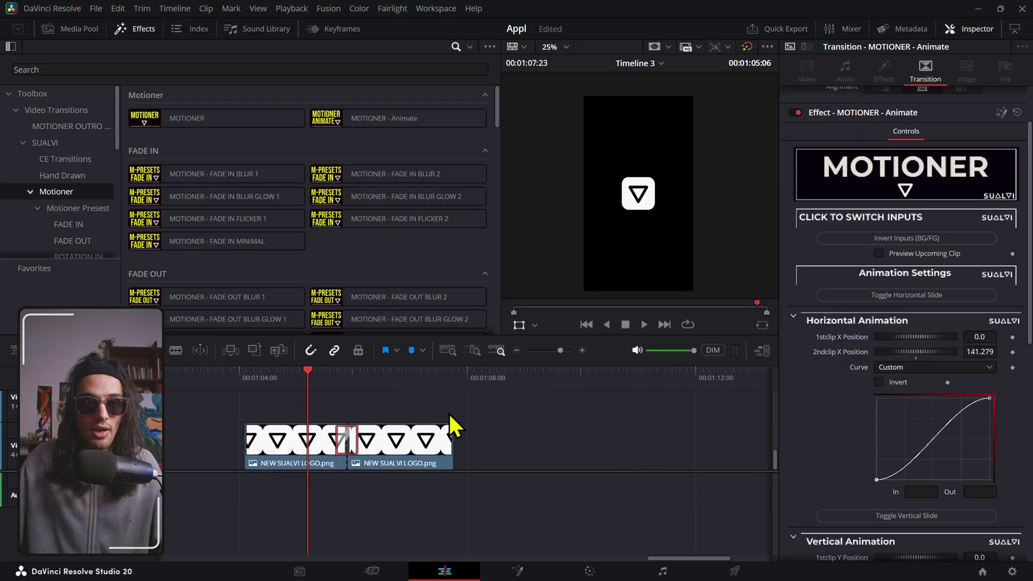
{"action": "scroll", "coordinate": [549, 438], "scroll_direction": "right", "scroll_amount": 3}
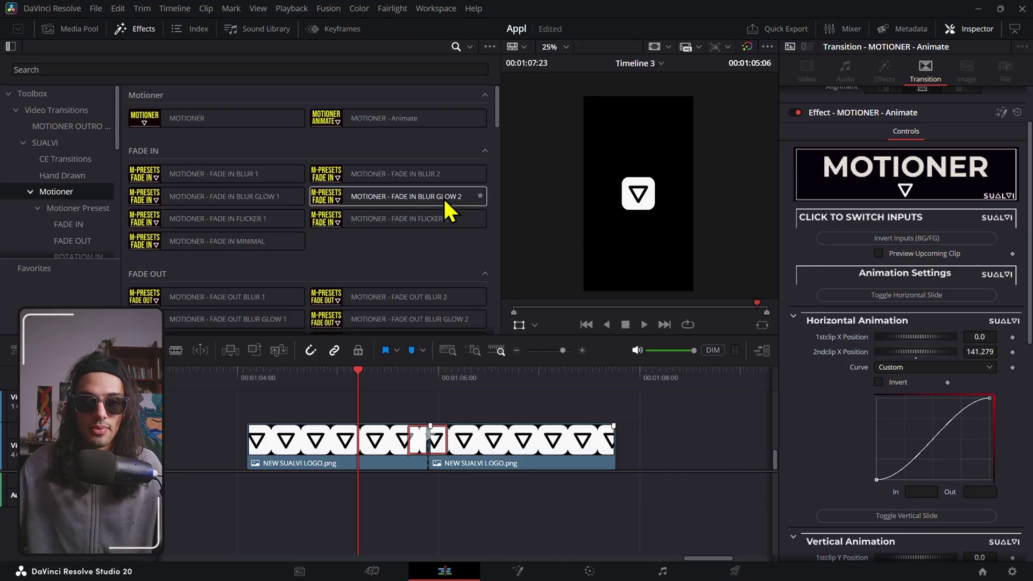
{"action": "left_click", "coordinate": [334, 444]}
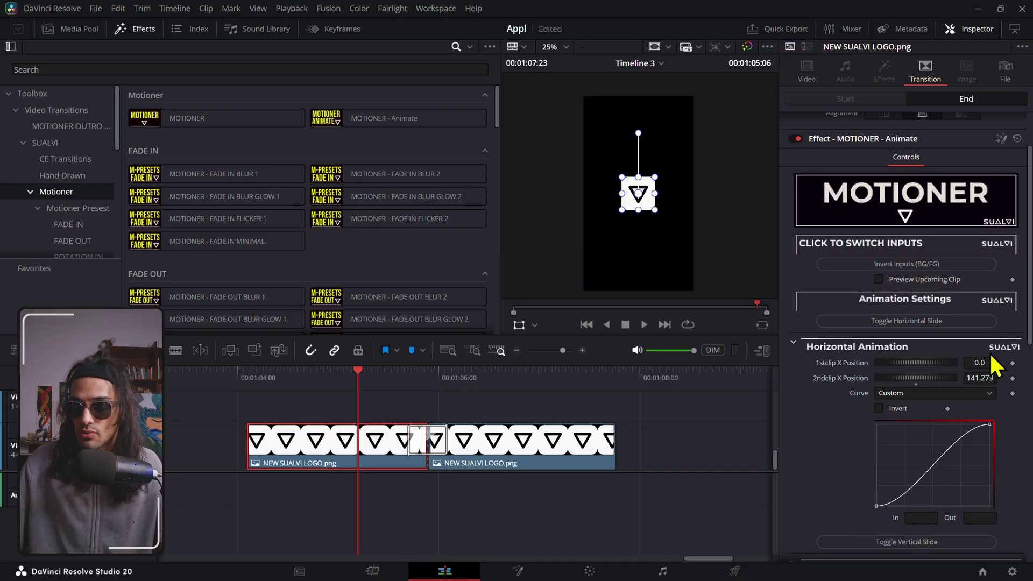
{"action": "scroll", "coordinate": [989, 352], "scroll_direction": "down", "scroll_amount": 3}
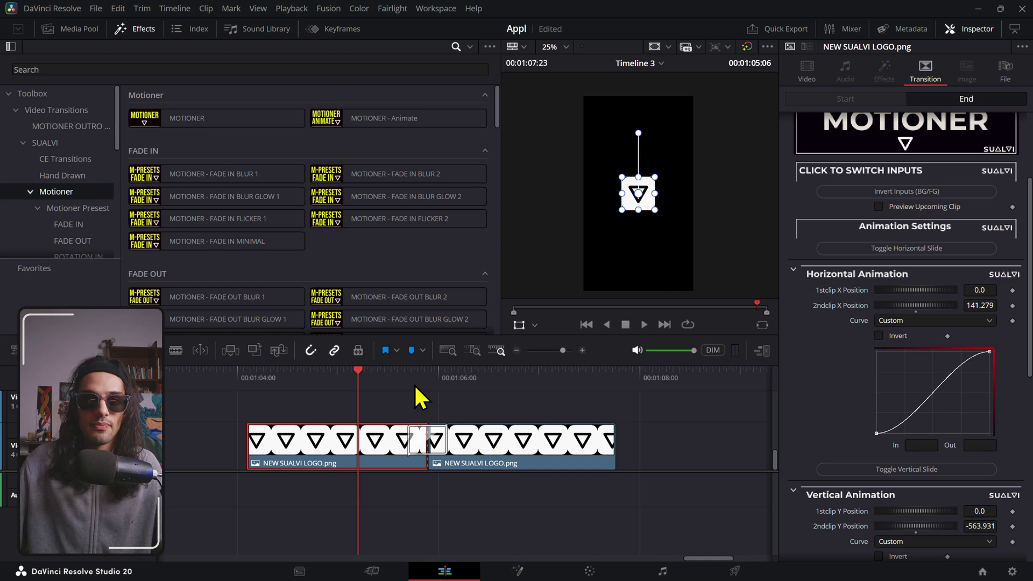
Move the second clip's logo toward the top-left and set the transition's 2ndclip X Position to -257.962.
{"action": "left_click", "coordinate": [479, 397]}
{"action": "left_click", "coordinate": [487, 444]}
{"action": "left_click_drag", "start_coordinate": [646, 238], "coordinate": [606, 158]}
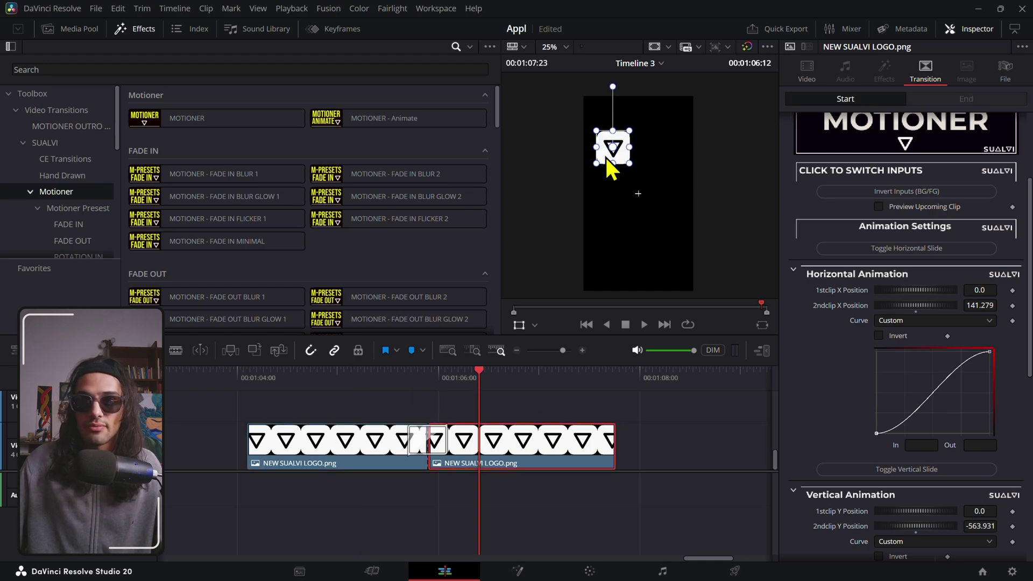
{"action": "left_click", "coordinate": [807, 70]}
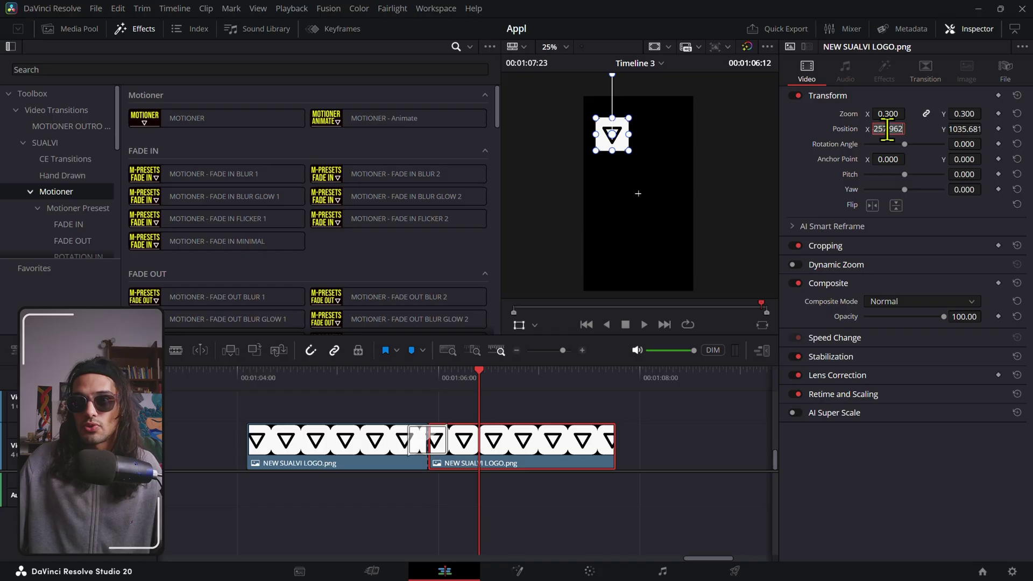
{"action": "left_click", "coordinate": [445, 440]}
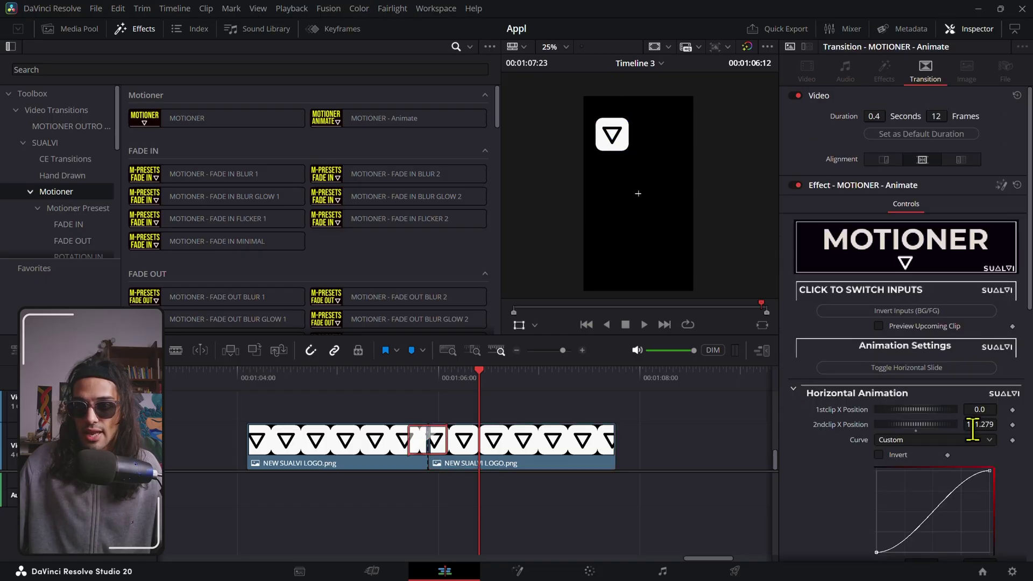
{"action": "left_click_drag", "start_coordinate": [981, 424], "coordinate": [953, 460]}
{"action": "scroll", "coordinate": [953, 460], "scroll_direction": "down", "scroll_amount": 1}
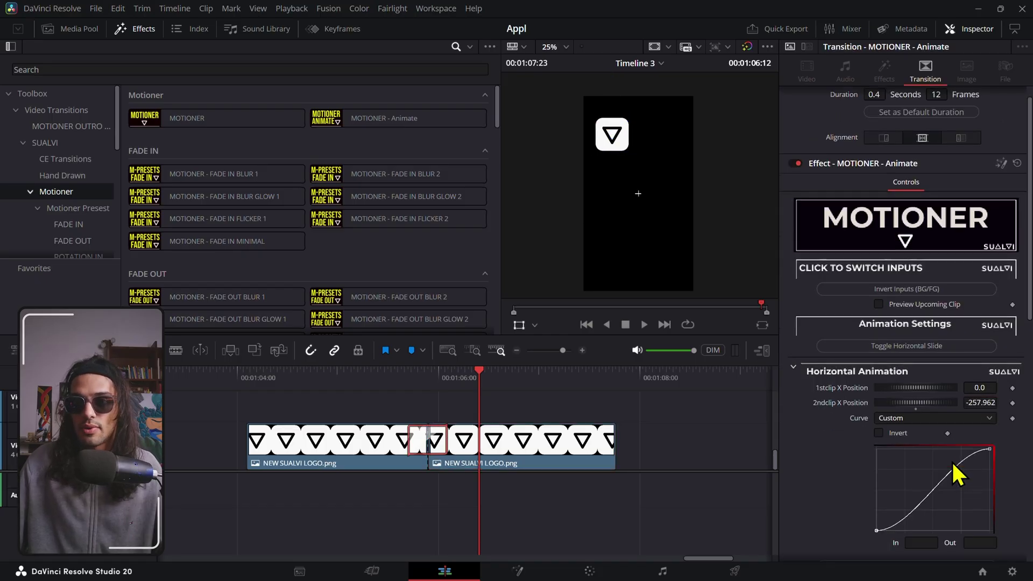
Copy the second clip's Transform Y of 1035.681 into the transition's 2ndclip Y Position.
{"action": "left_click", "coordinate": [460, 439]}
{"action": "left_click", "coordinate": [807, 70]}
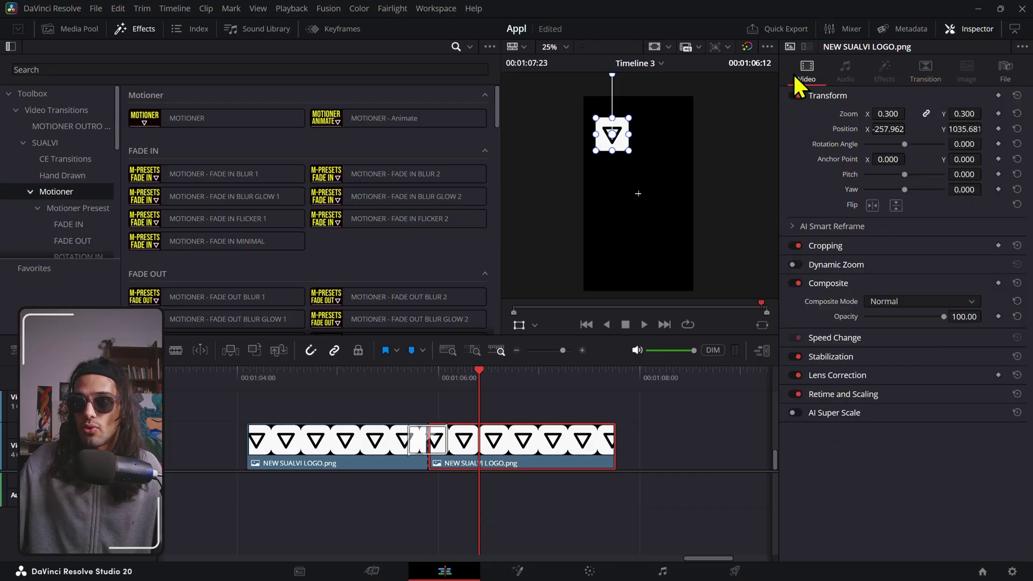
{"action": "left_click", "coordinate": [434, 440]}
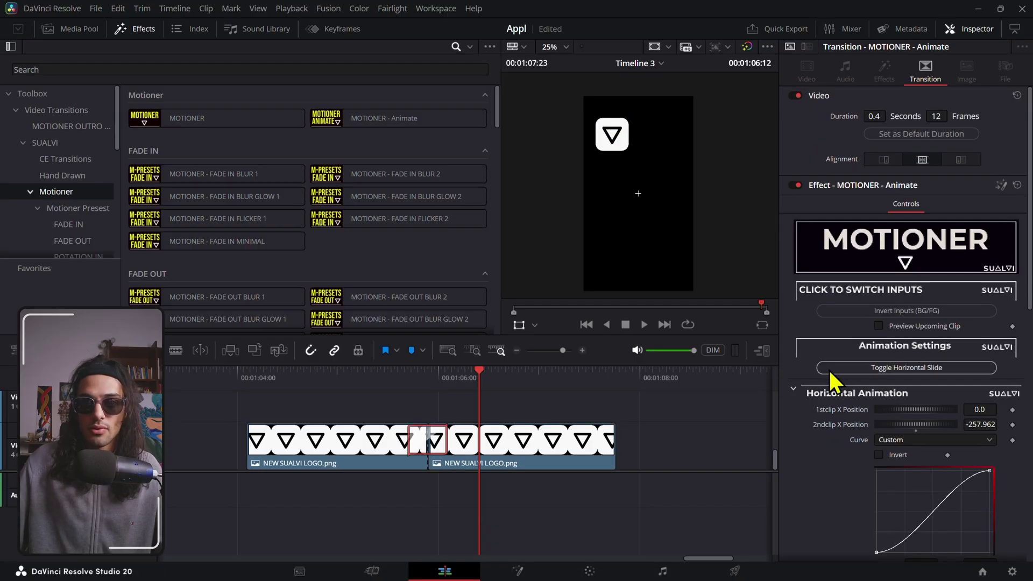
{"action": "scroll", "coordinate": [948, 403], "scroll_direction": "down", "scroll_amount": 5}
{"action": "key", "text": "Return"}
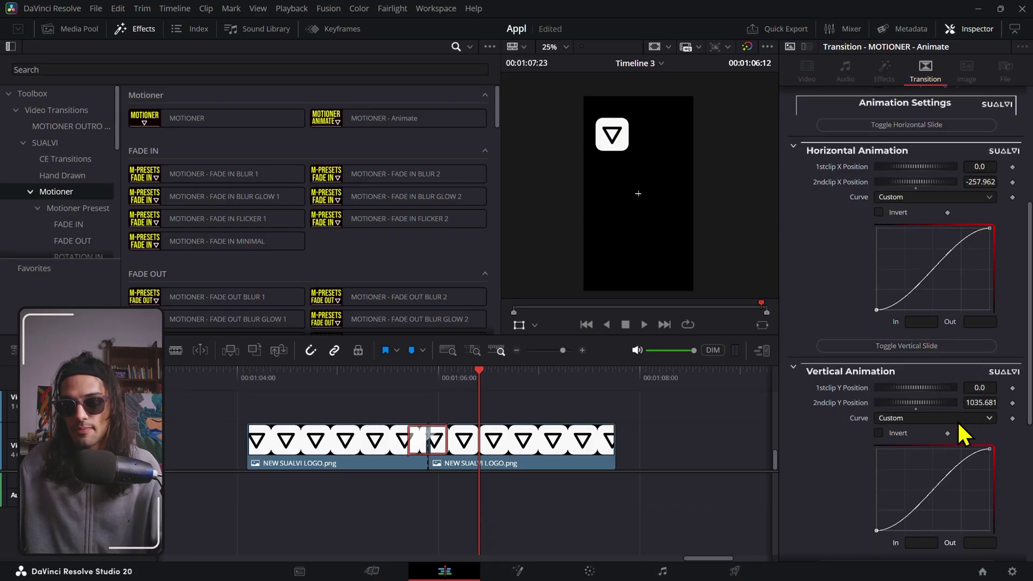
Play back the logo transition from just before it to preview the motion.
{"action": "left_click", "coordinate": [605, 431]}
{"action": "left_click", "coordinate": [429, 383]}
{"action": "left_click_drag", "start_coordinate": [429, 381], "coordinate": [402, 383]}
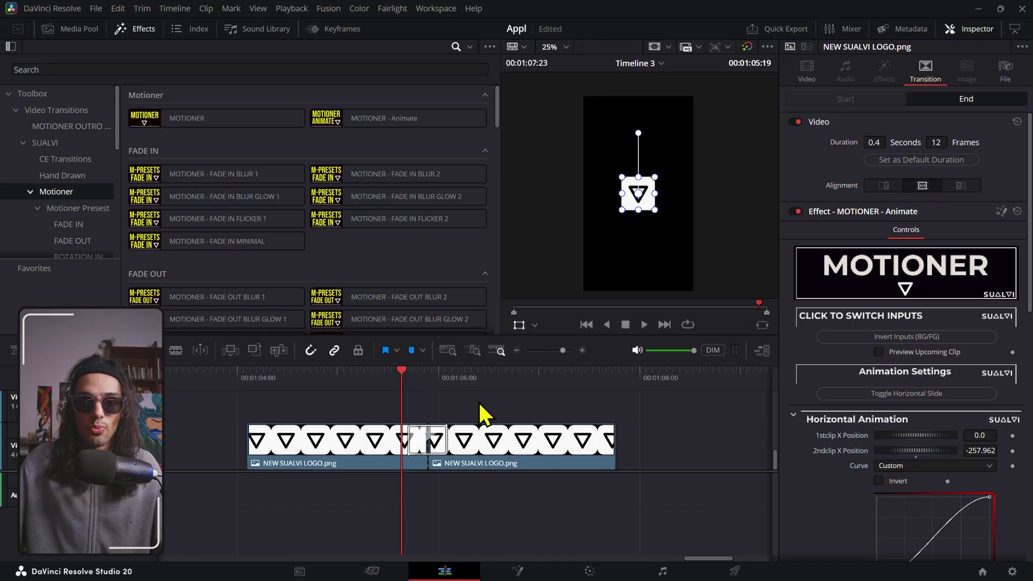
{"action": "key", "text": "space"}
{"action": "key", "text": "space"}
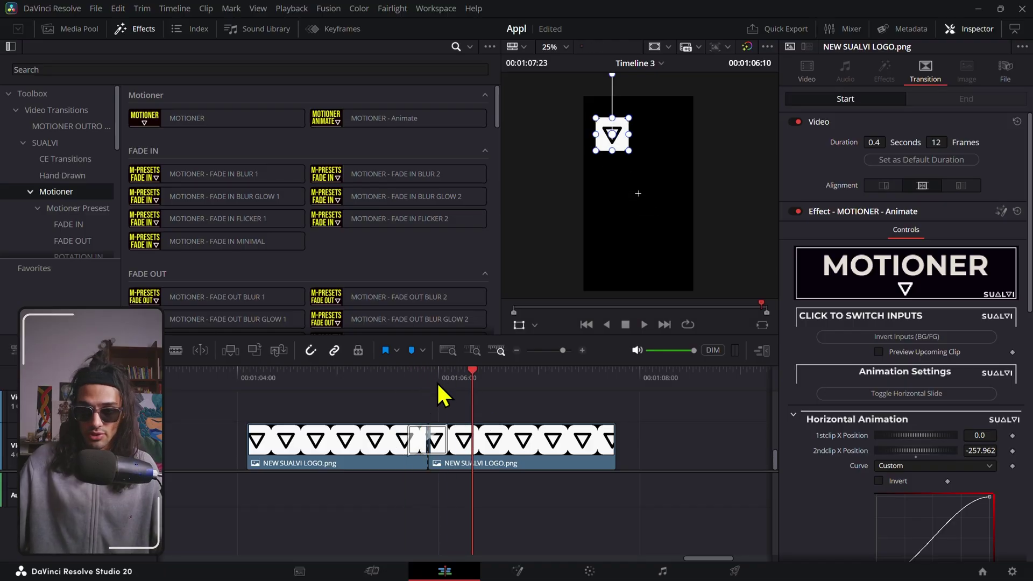
{"action": "left_click", "coordinate": [444, 438]}
Turn on Blur Animation for the transition with a Start Size of 50.
{"action": "scroll", "coordinate": [911, 349], "scroll_direction": "down", "scroll_amount": 3}
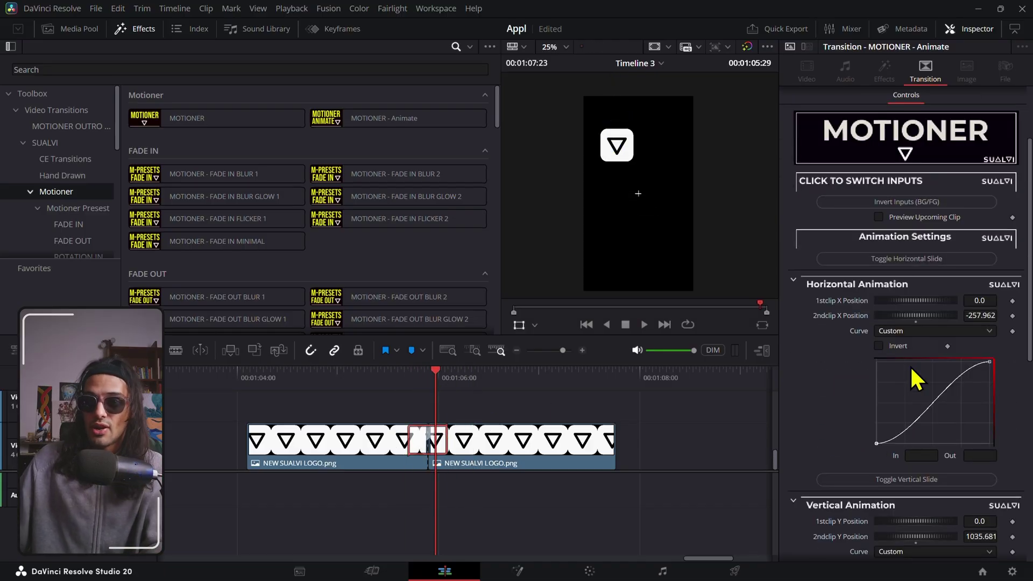
{"action": "scroll", "coordinate": [931, 373], "scroll_direction": "down", "scroll_amount": 12}
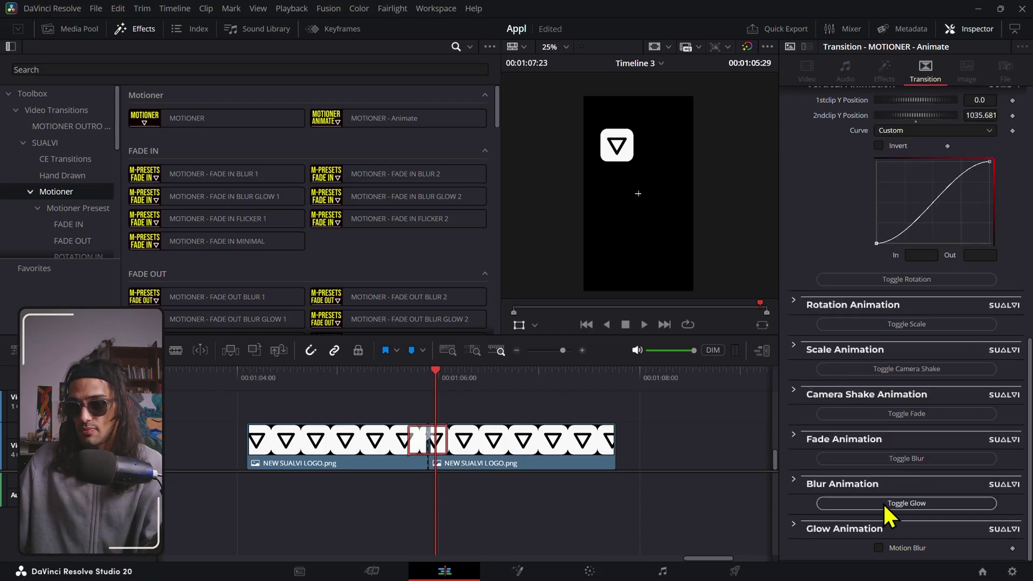
{"action": "left_click", "coordinate": [902, 457]}
{"action": "scroll", "coordinate": [924, 507], "scroll_direction": "down", "scroll_amount": 5}
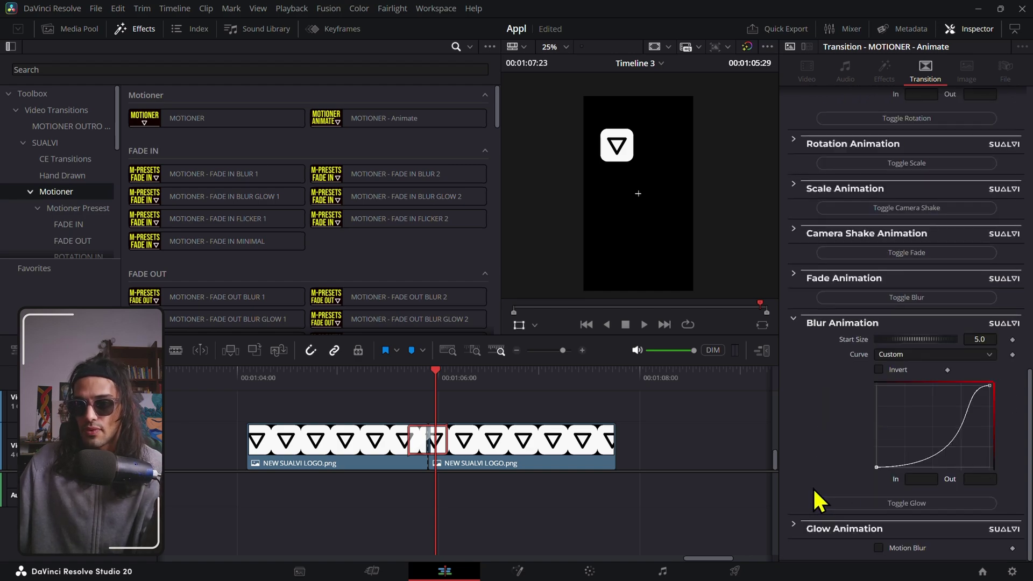
{"action": "double_click", "coordinate": [979, 339]}
{"action": "type", "text": "50"}
{"action": "key", "text": "Return"}
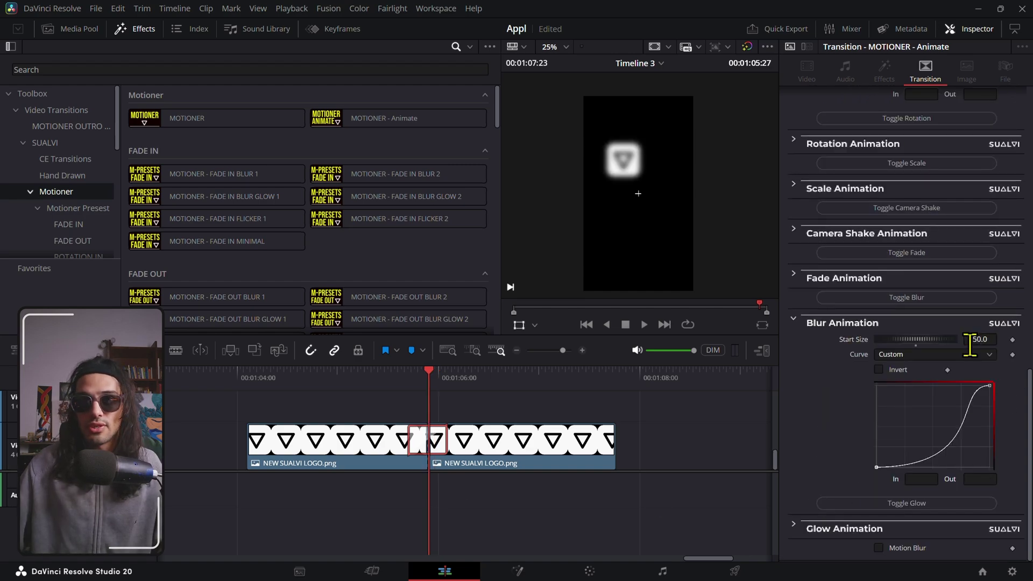
{"action": "key", "text": "Left"}
{"action": "key", "text": "Left"}
{"action": "key", "text": "Left"}
{"action": "key", "text": "Left"}
{"action": "key", "text": "Left"}
{"action": "key", "text": "Left"}
{"action": "key", "text": "Left"}
{"action": "key", "text": "Left"}
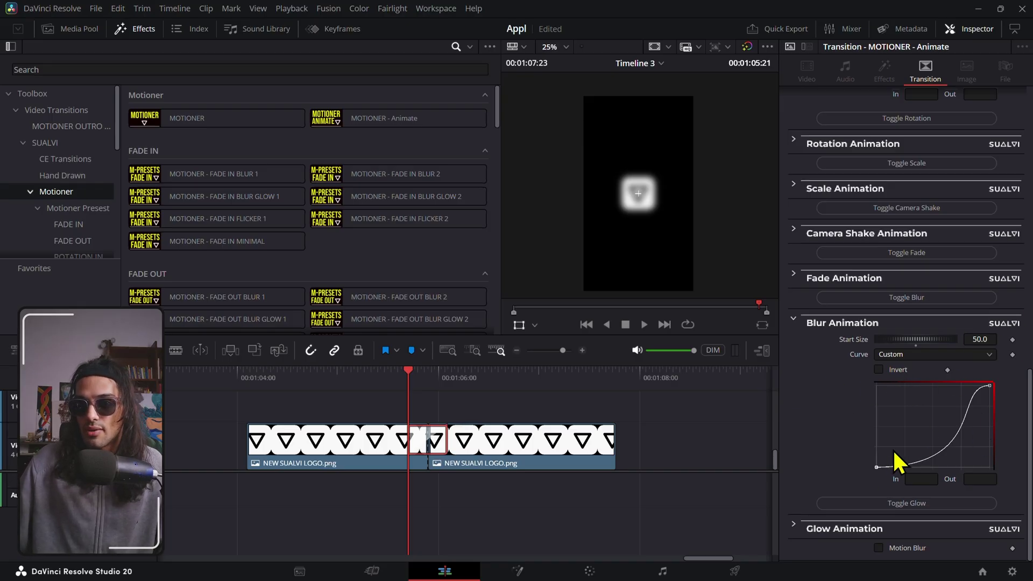
Invert the blur and shape its curve into a symmetric bell peaking mid-transition.
{"action": "left_click", "coordinate": [897, 371]}
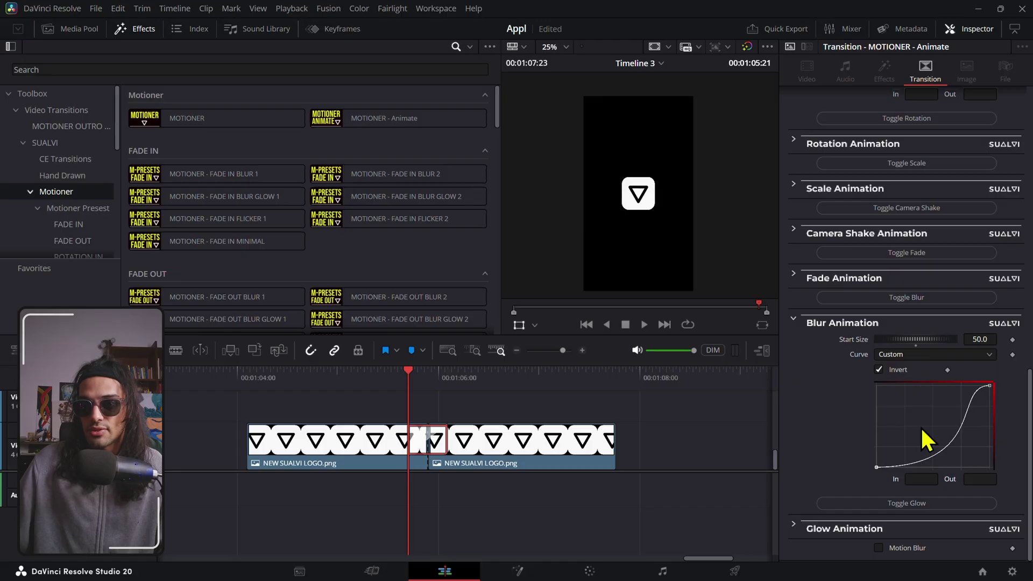
{"action": "left_click_drag", "start_coordinate": [942, 452], "coordinate": [934, 402]}
{"action": "left_click", "coordinate": [990, 385]}
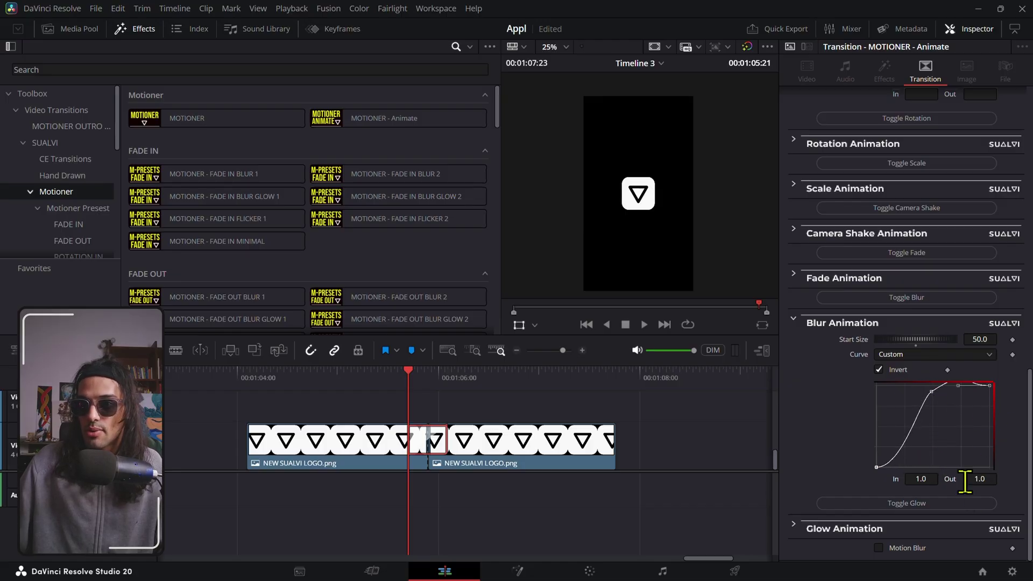
{"action": "left_click", "coordinate": [971, 479]}
{"action": "scroll", "coordinate": [968, 482], "scroll_direction": "up", "scroll_amount": 6}
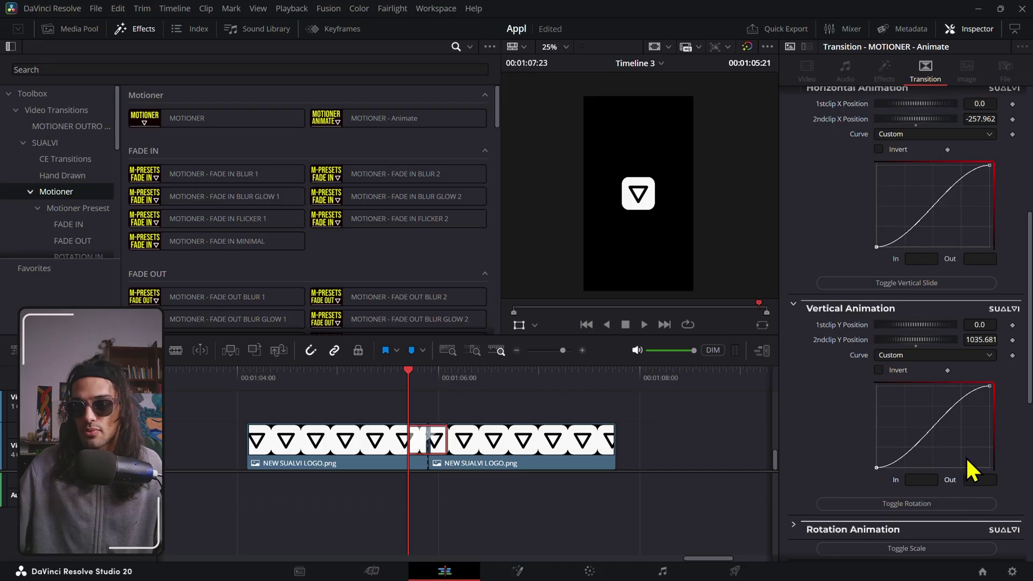
{"action": "scroll", "coordinate": [845, 416], "scroll_direction": "down", "scroll_amount": 6}
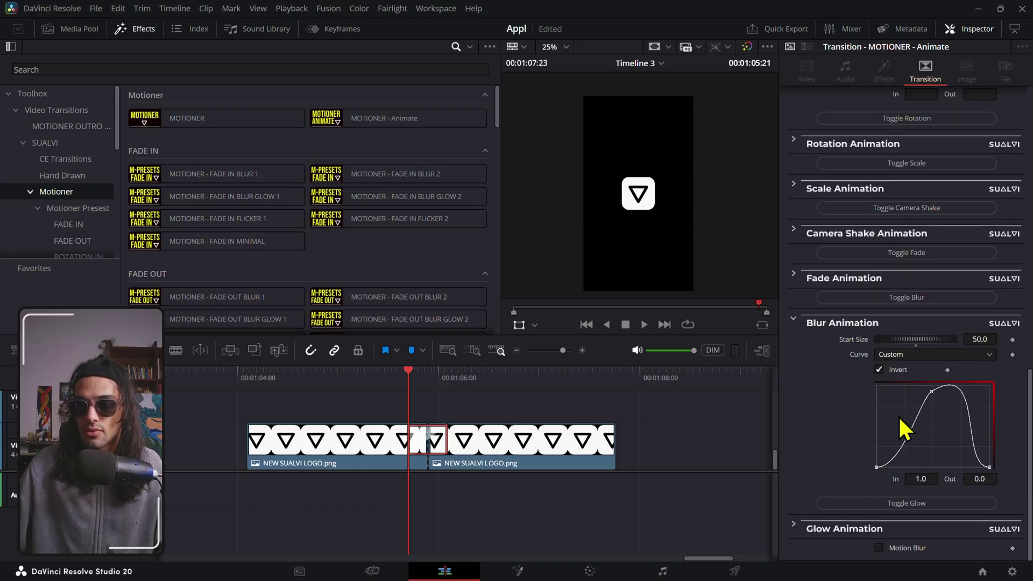
{"action": "left_click", "coordinate": [922, 408]}
{"action": "left_click_drag", "start_coordinate": [921, 390], "coordinate": [944, 389]}
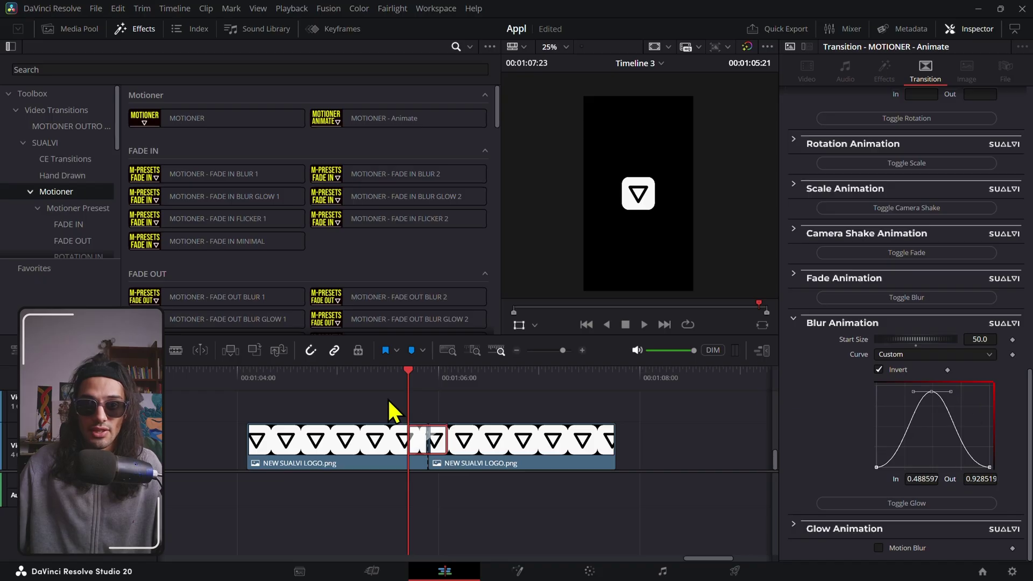
{"action": "left_click_drag", "start_coordinate": [411, 382], "coordinate": [448, 385]}
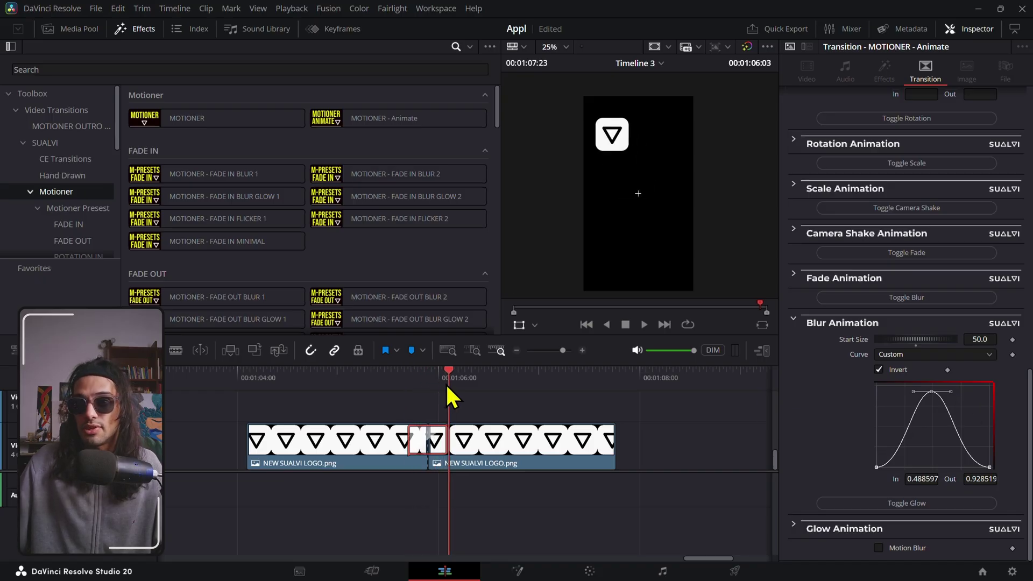
{"action": "left_click", "coordinate": [438, 417]}
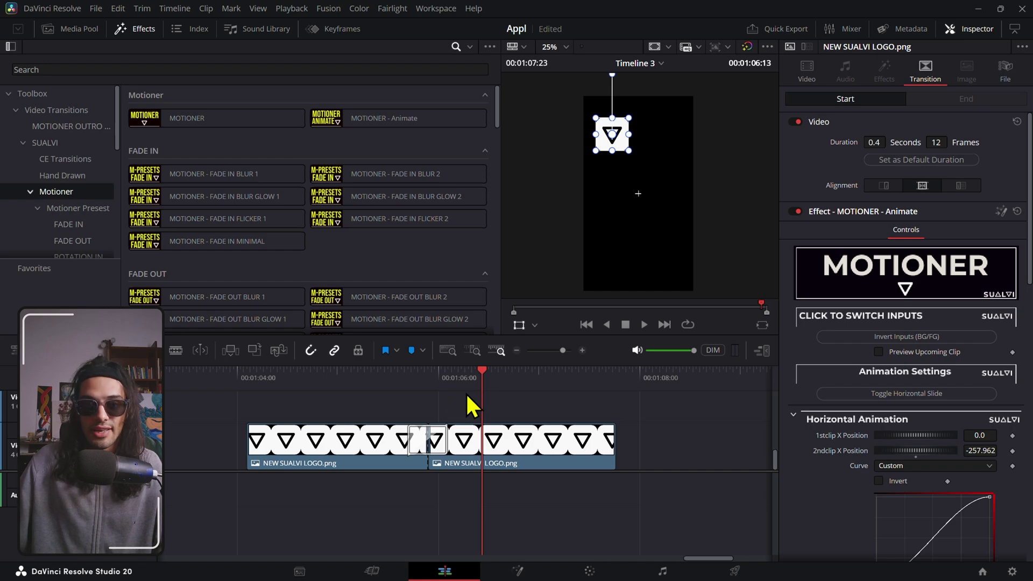
{"action": "scroll", "coordinate": [885, 430], "scroll_direction": "down", "scroll_amount": 1}
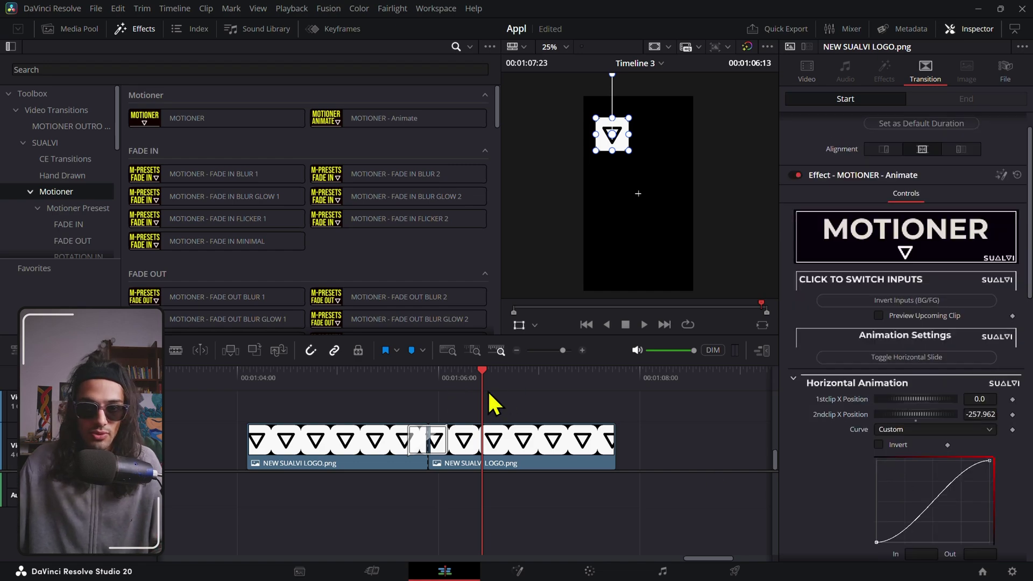
{"action": "left_click", "coordinate": [447, 439]}
{"action": "right_click", "coordinate": [446, 441]}
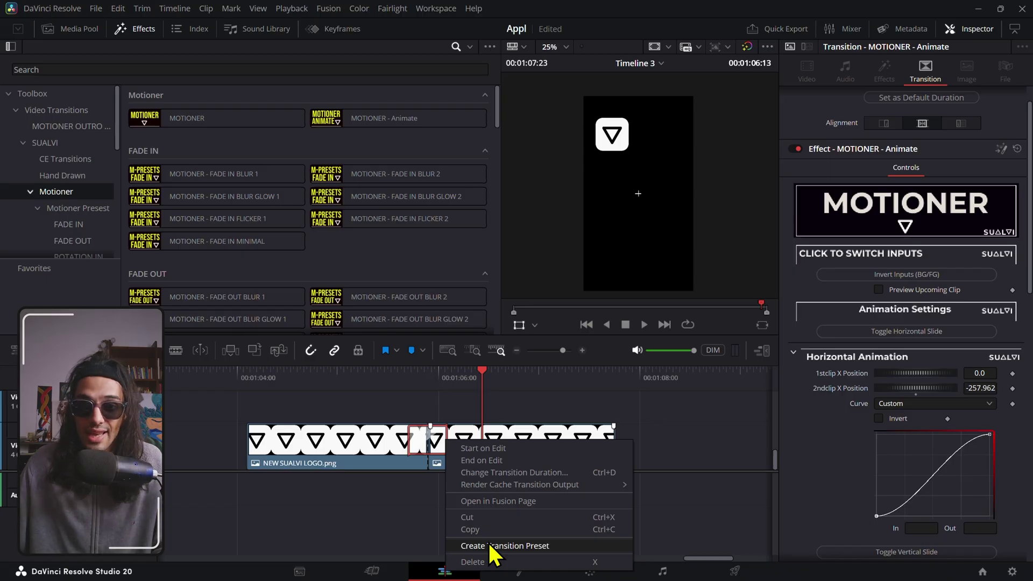
{"action": "left_click", "coordinate": [514, 449]}
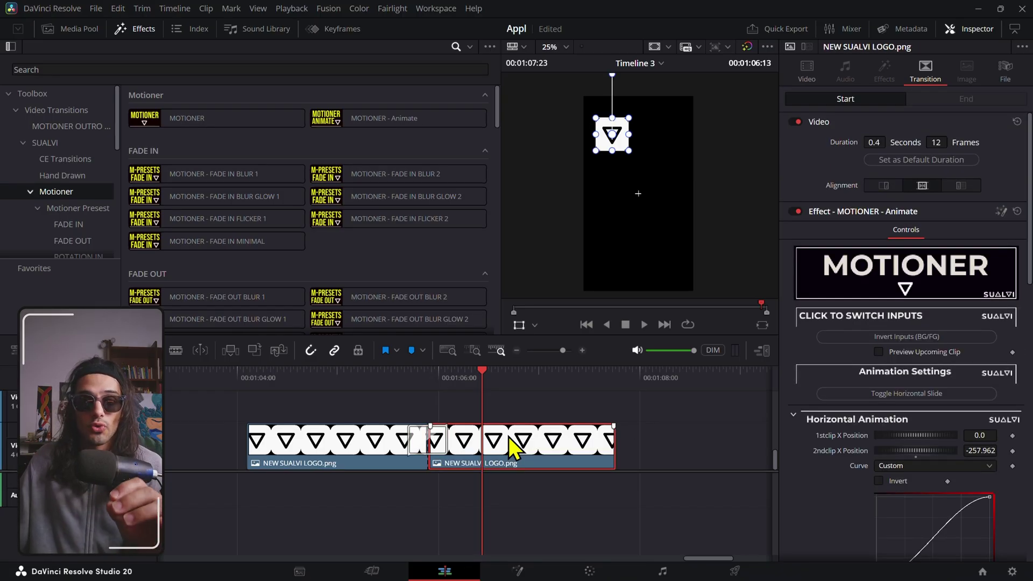
{"action": "left_click", "coordinate": [376, 449]}
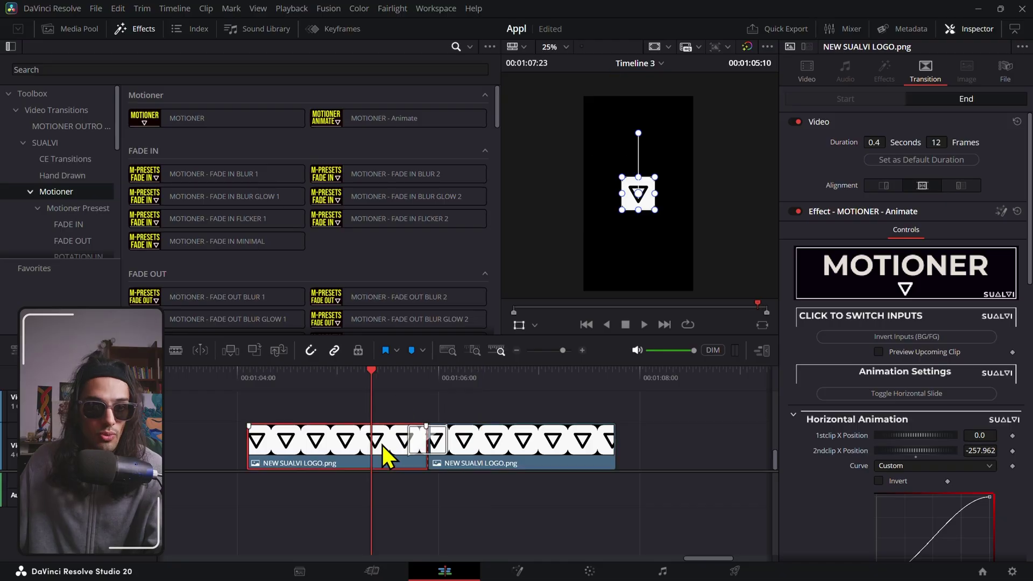
{"action": "left_click", "coordinate": [508, 442]}
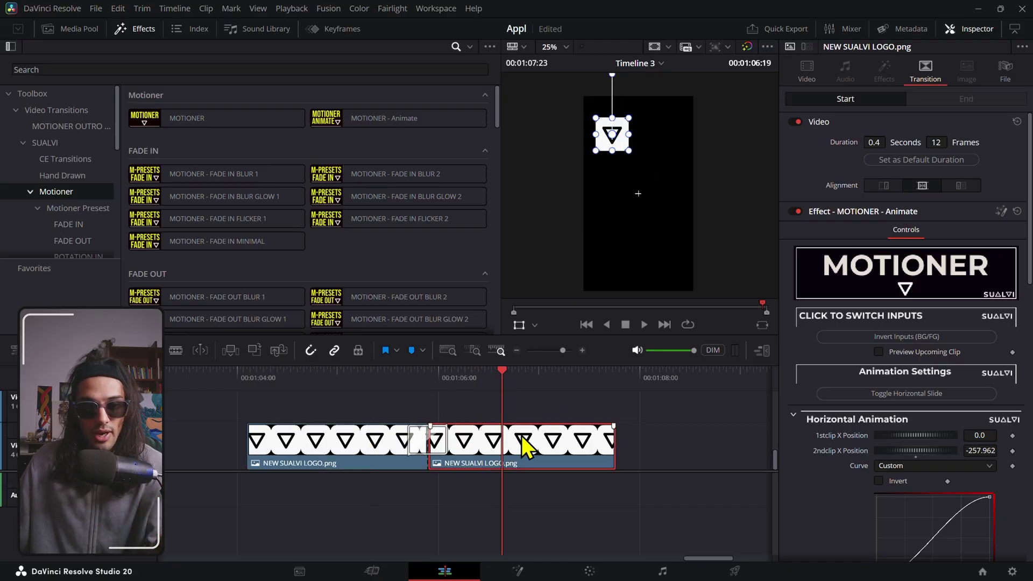
{"action": "left_click", "coordinate": [411, 372]}
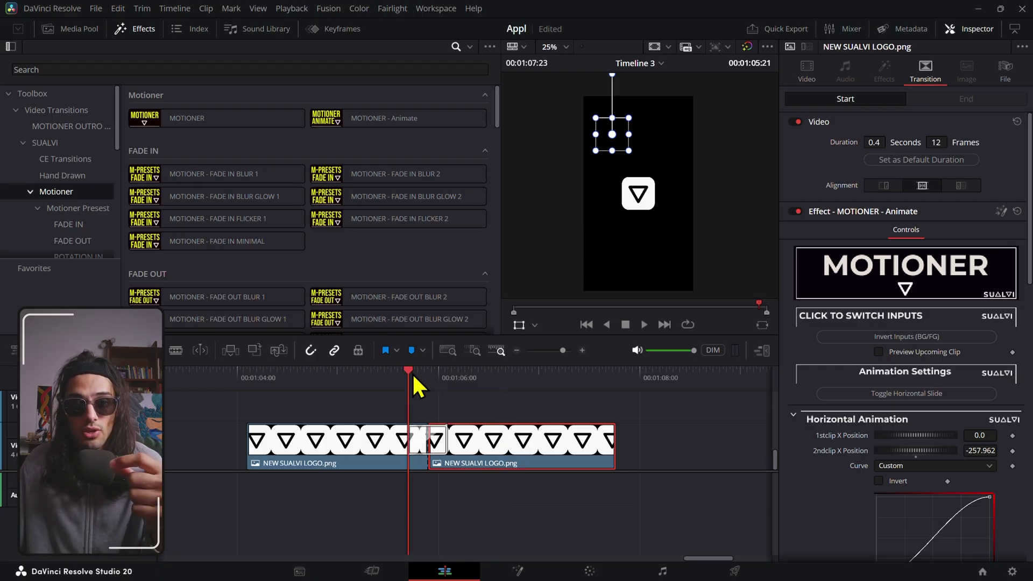
{"action": "left_click", "coordinate": [458, 379]}
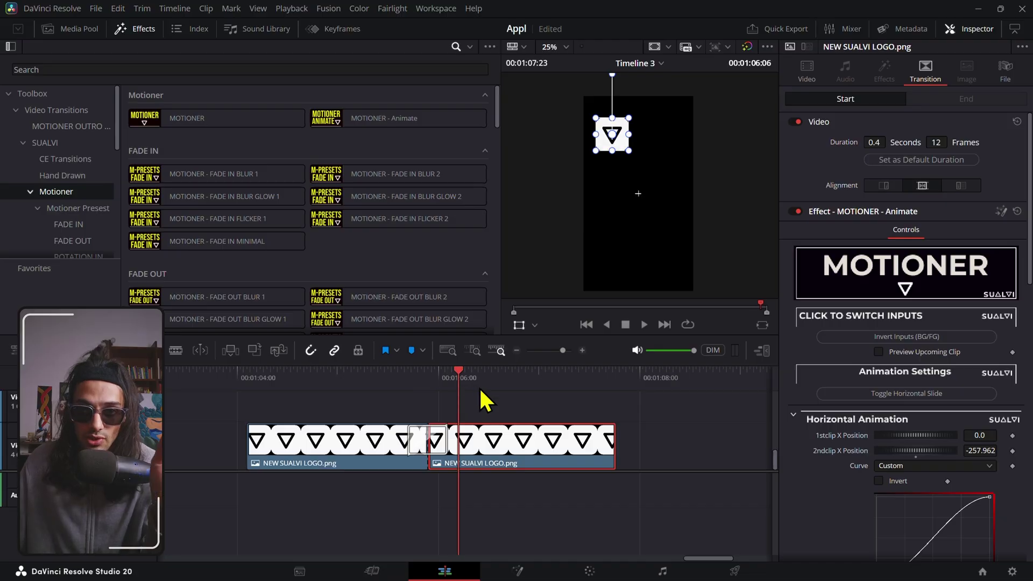
{"action": "left_click", "coordinate": [408, 379]}
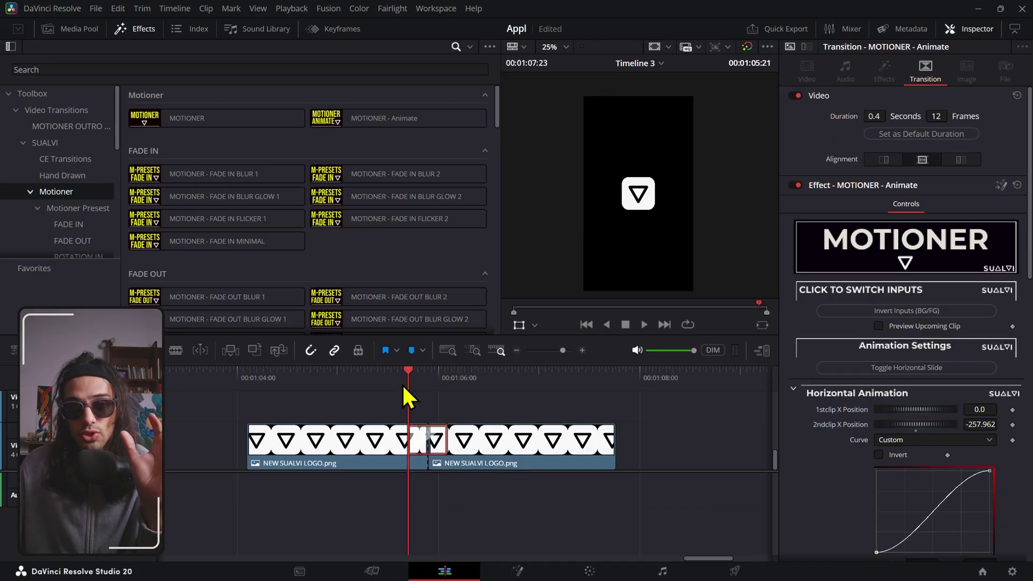
{"action": "left_click", "coordinate": [382, 383]}
{"action": "left_click", "coordinate": [481, 378]}
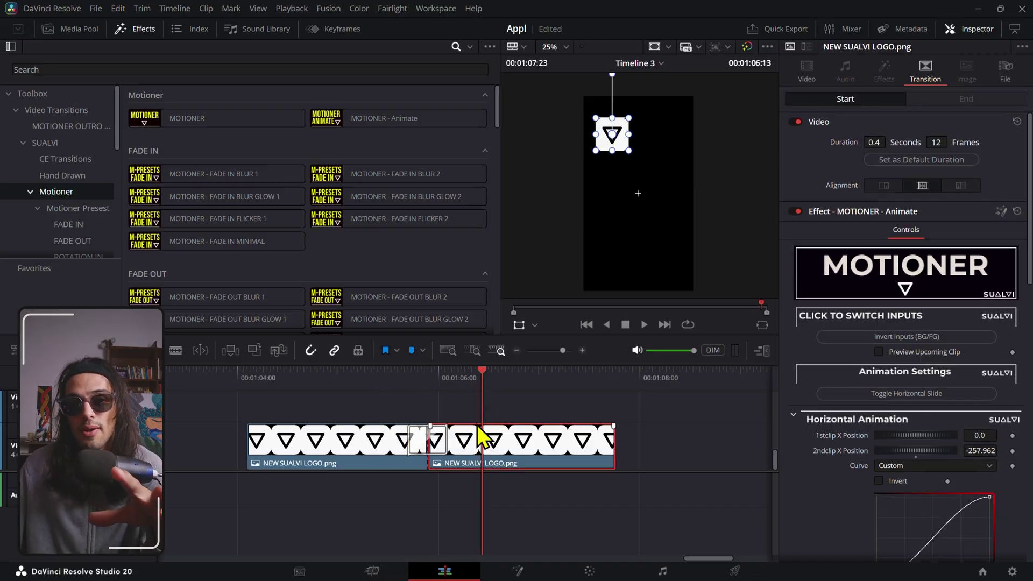
{"action": "left_click", "coordinate": [416, 384]}
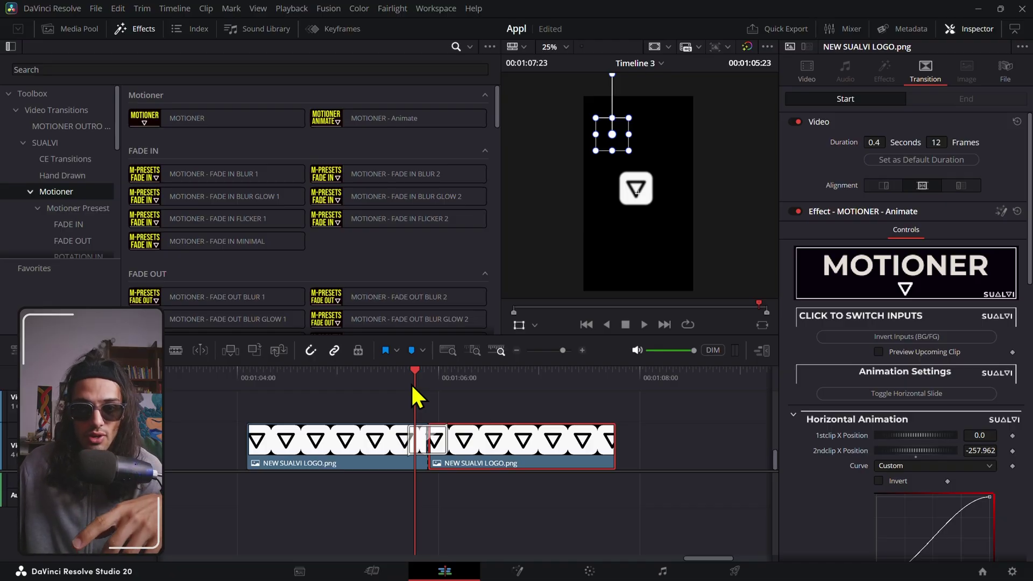
{"action": "left_click_drag", "start_coordinate": [412, 386], "coordinate": [482, 389]}
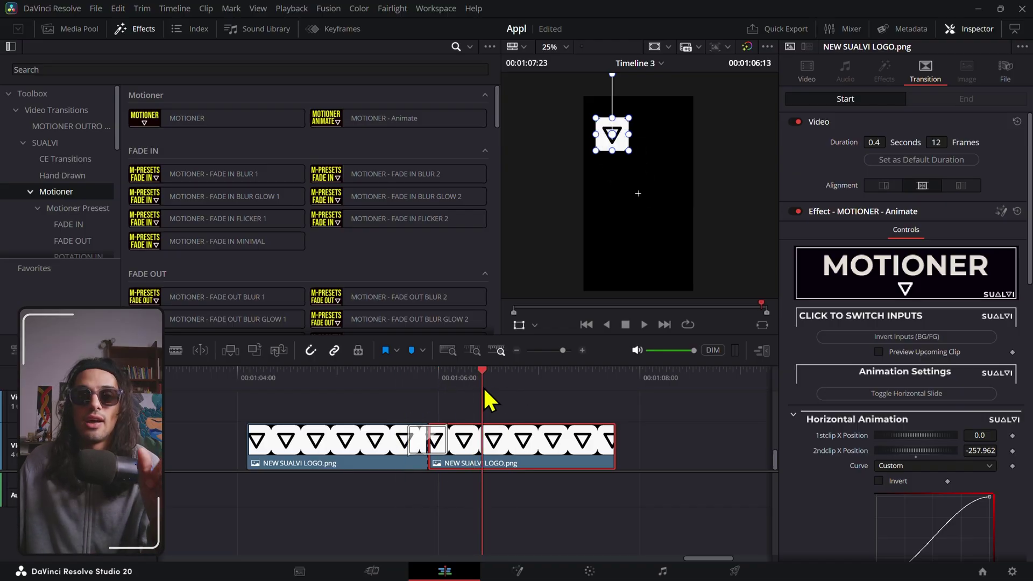
{"action": "left_click", "coordinate": [493, 405]}
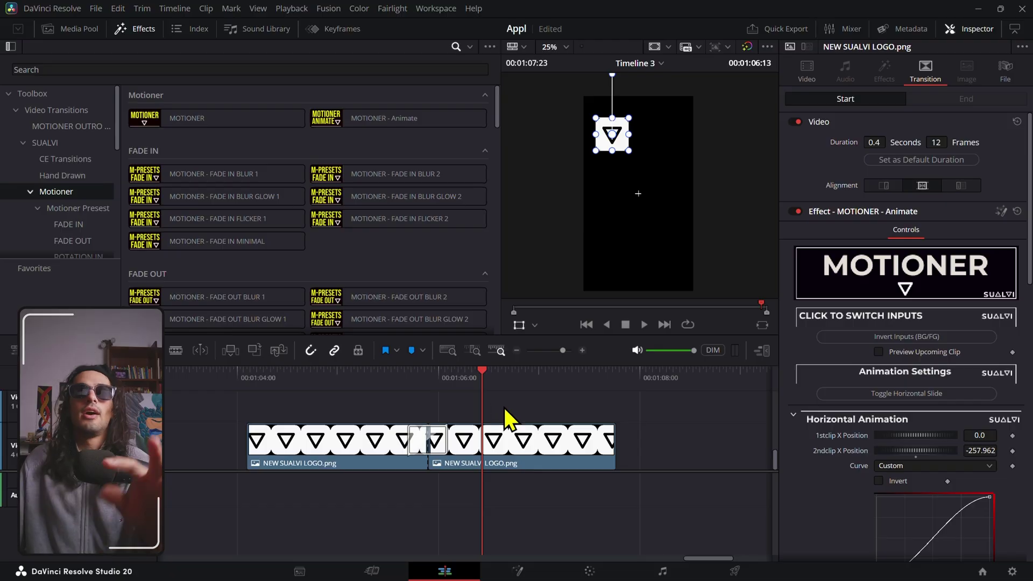
{"action": "scroll", "coordinate": [515, 417], "scroll_direction": "right", "scroll_amount": 3}
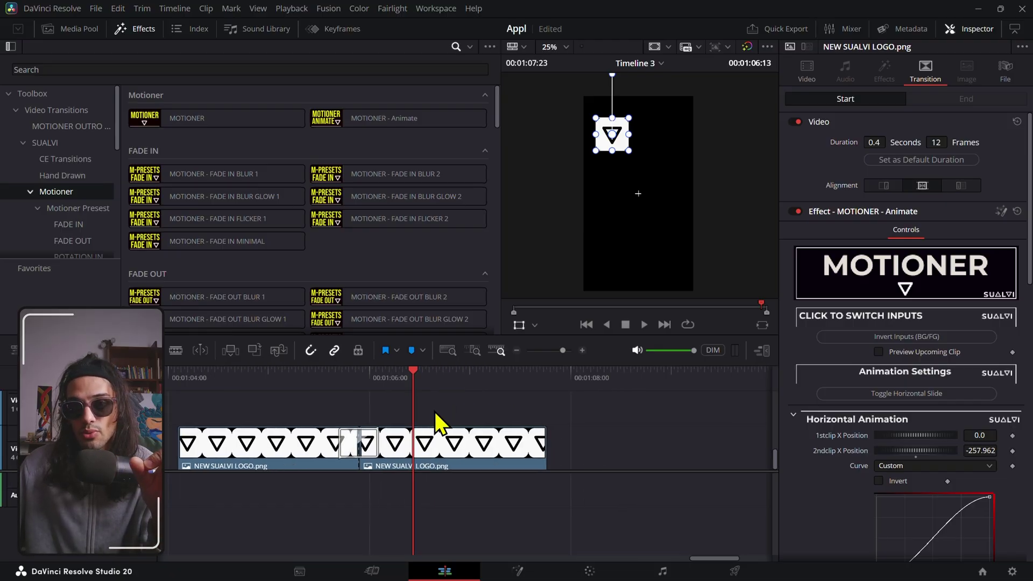
{"action": "left_click", "coordinate": [182, 9]}
{"action": "left_click", "coordinate": [81, 50]}
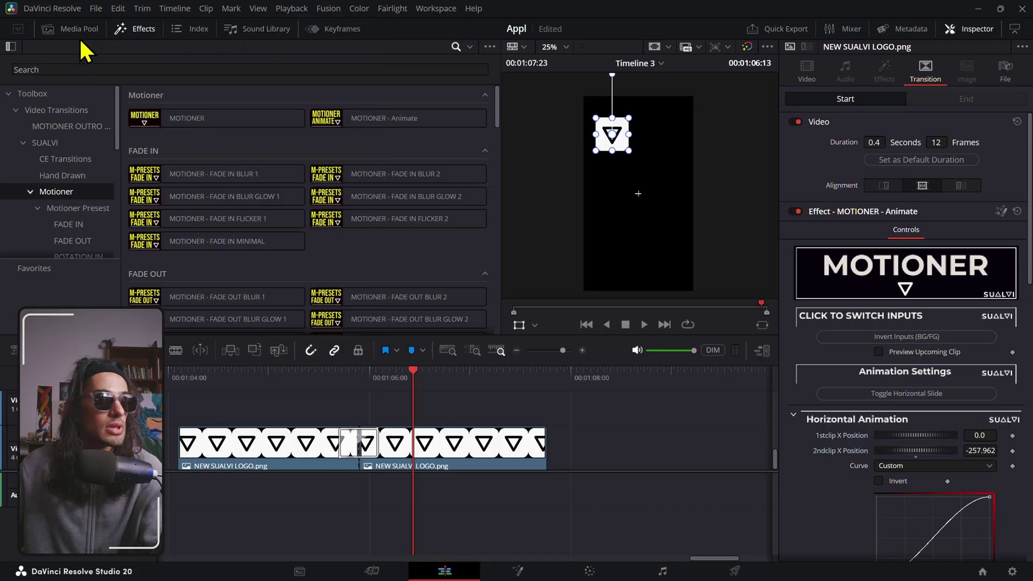
{"action": "left_click", "coordinate": [81, 33]}
{"action": "right_click", "coordinate": [183, 237]}
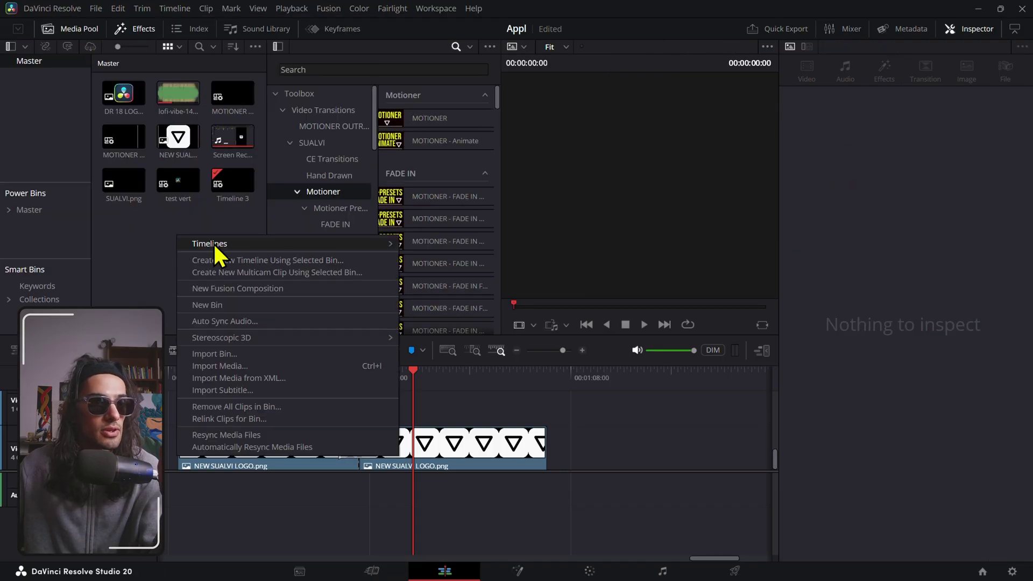
{"action": "mouse_move", "coordinate": [214, 242]}
{"action": "left_click", "coordinate": [471, 258]}
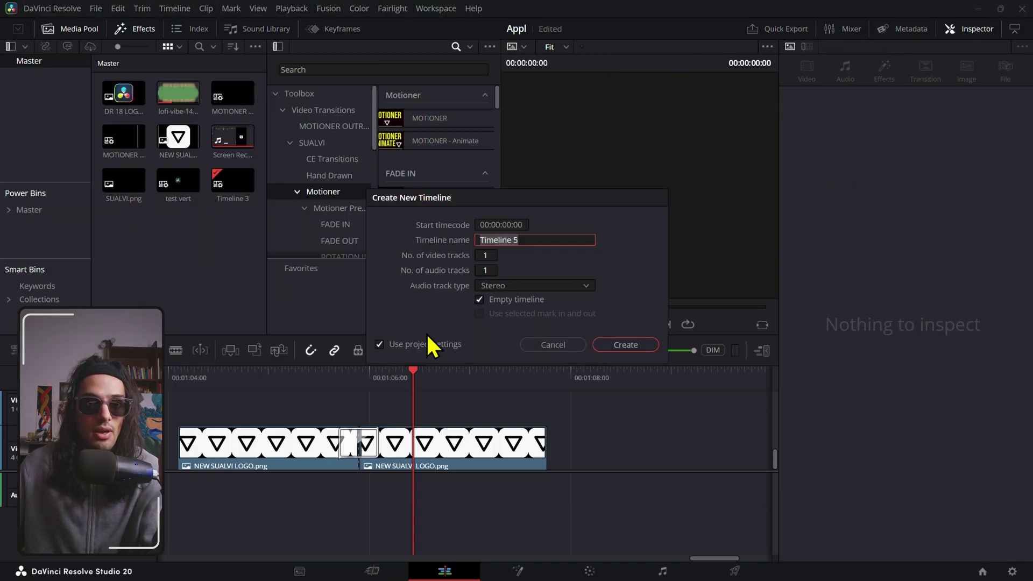
{"action": "left_click", "coordinate": [379, 342]}
{"action": "left_click", "coordinate": [474, 226]}
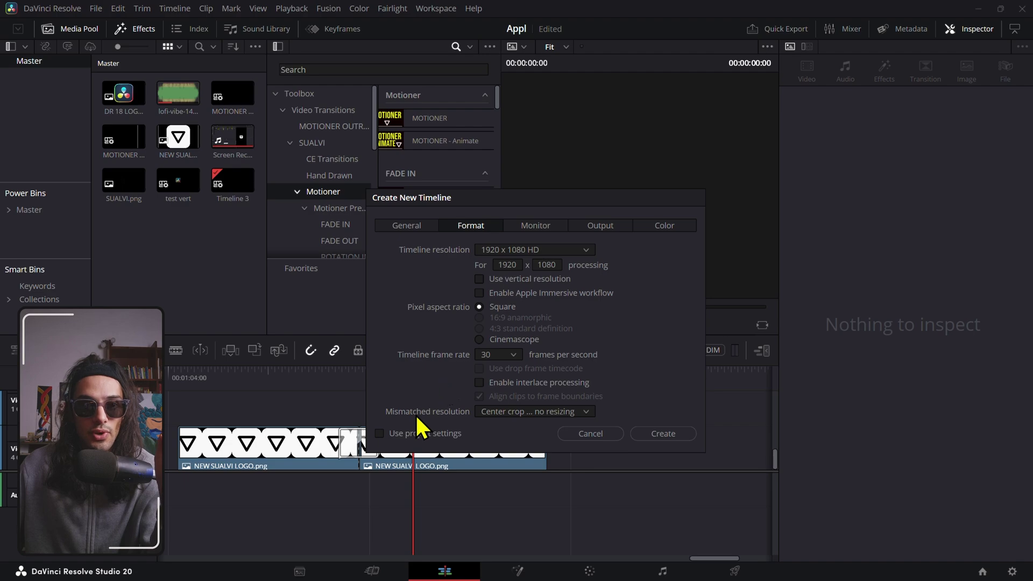
{"action": "left_click", "coordinate": [515, 412]}
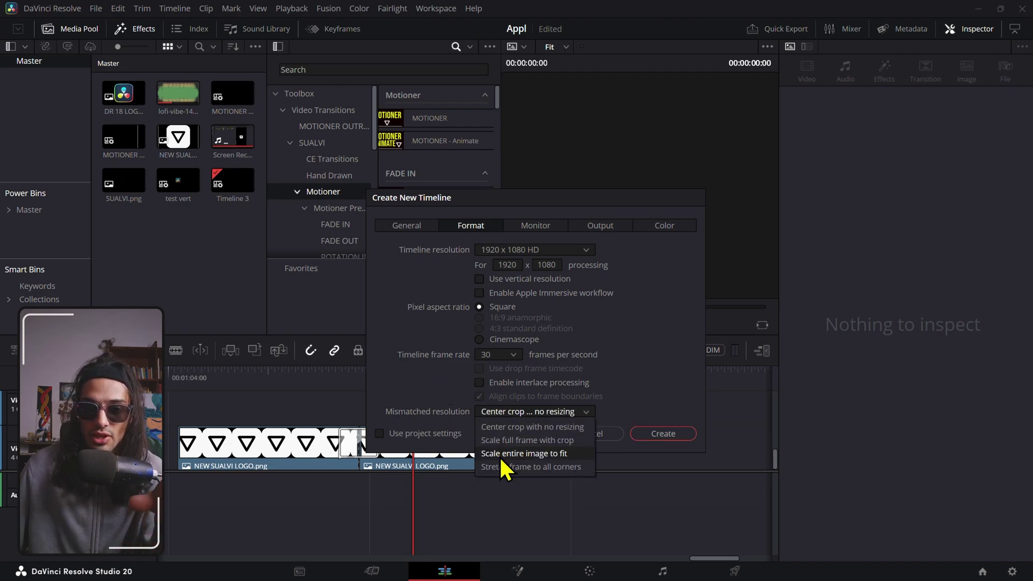
{"action": "left_click_drag", "start_coordinate": [517, 198], "coordinate": [410, 195]}
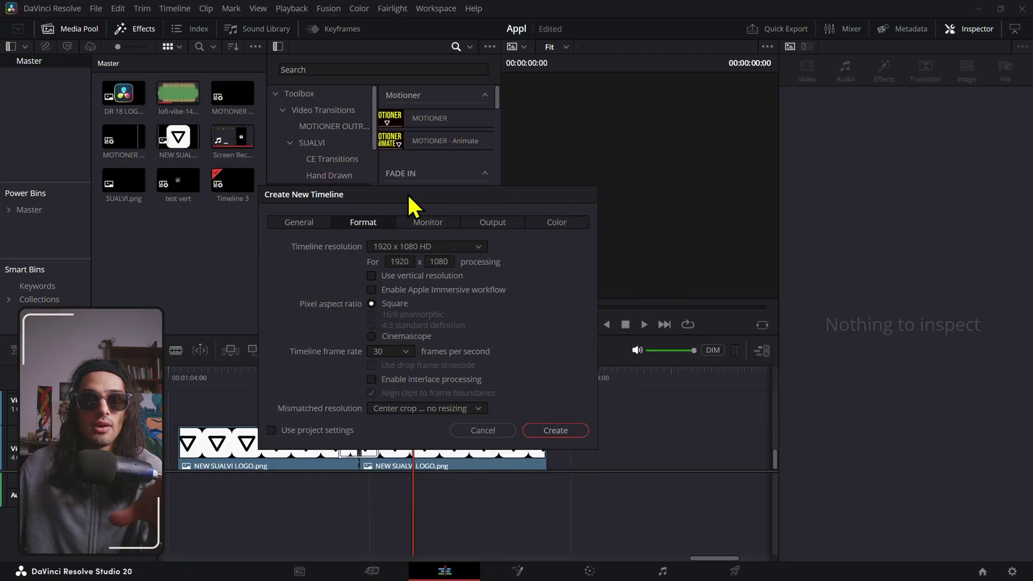
{"action": "left_click", "coordinate": [425, 411]}
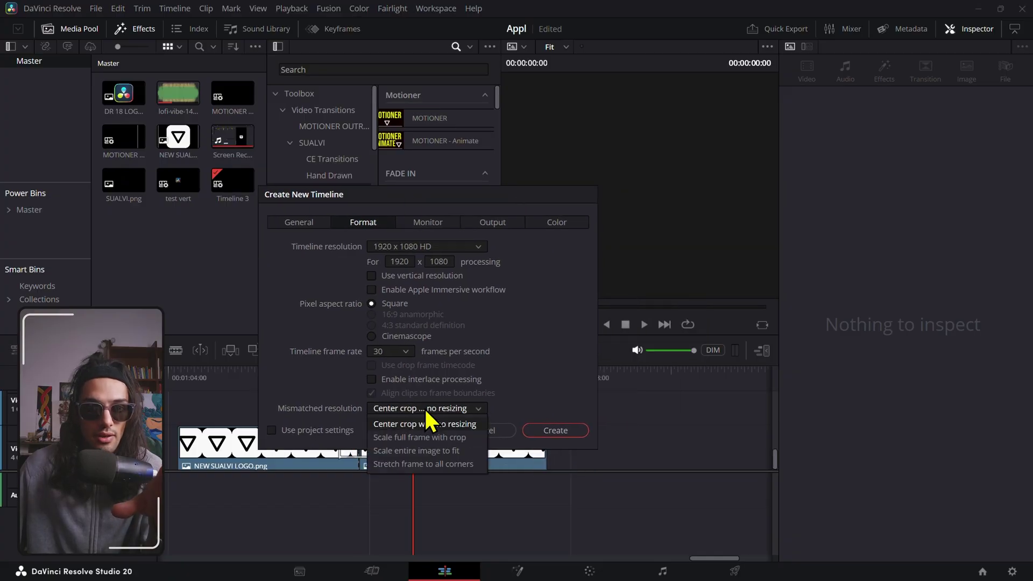
{"action": "left_click", "coordinate": [514, 409]}
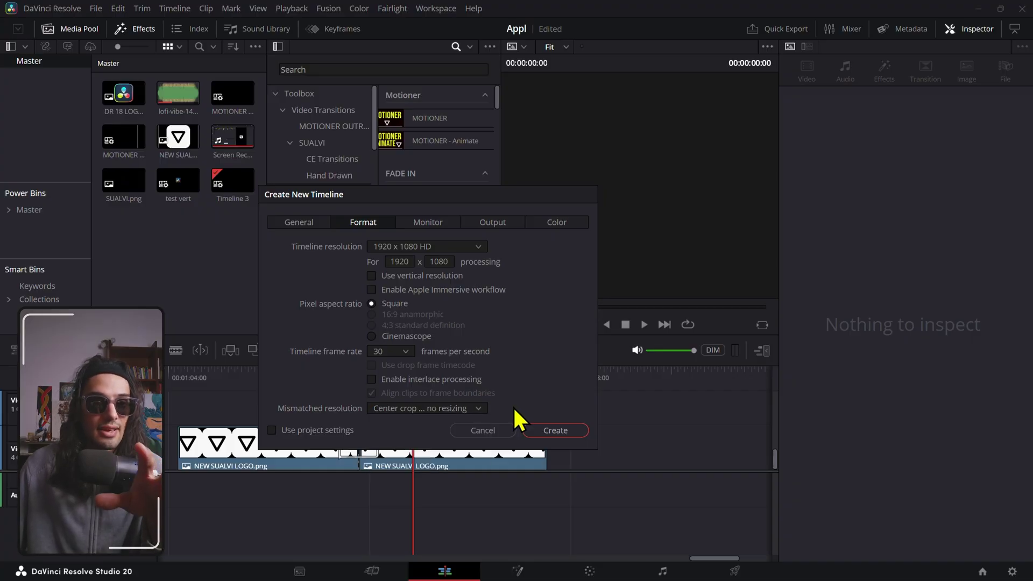
{"action": "left_click", "coordinate": [531, 431]}
{"action": "left_click", "coordinate": [489, 434]}
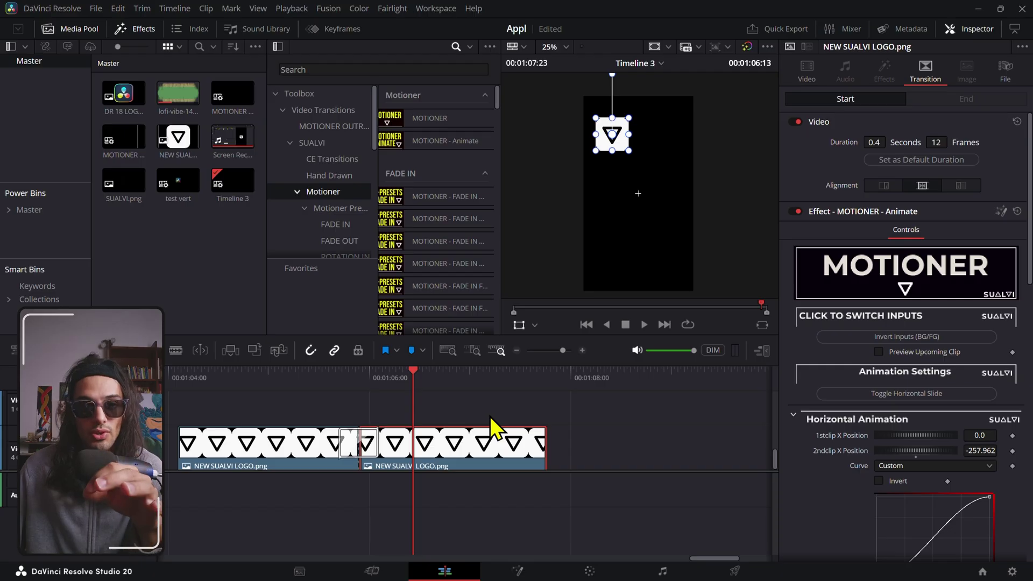
Set Retime and Scaling to Fit for both selected logo clips.
{"action": "left_click_drag", "start_coordinate": [489, 415], "coordinate": [275, 477]}
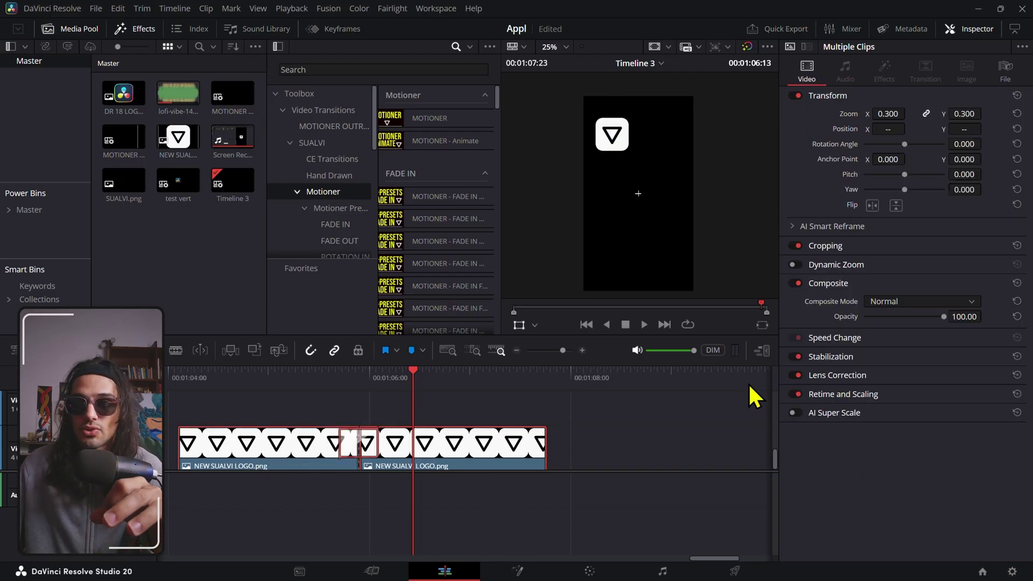
{"action": "left_click", "coordinate": [853, 394]}
{"action": "left_click", "coordinate": [871, 442]}
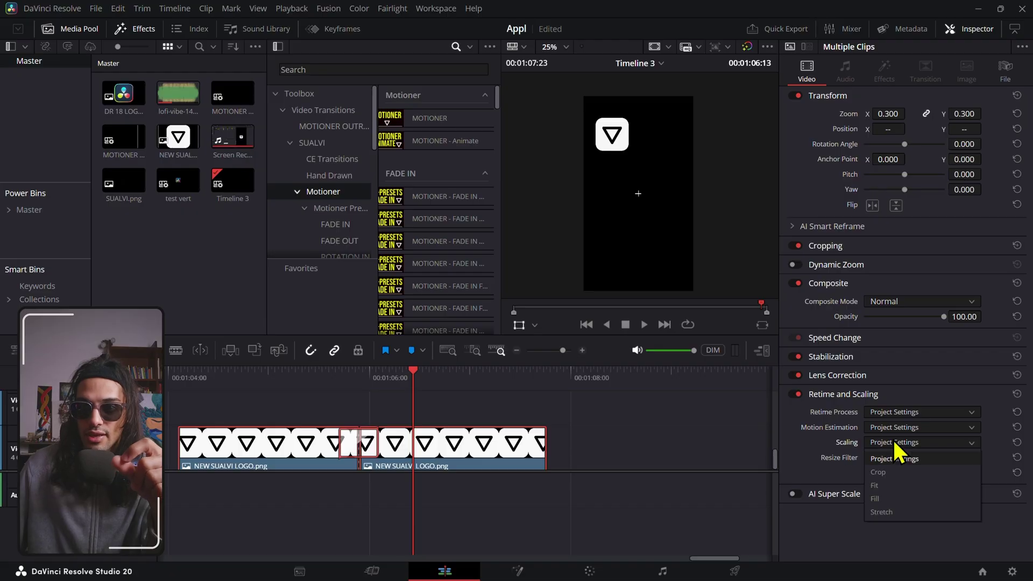
{"action": "left_click", "coordinate": [915, 487]}
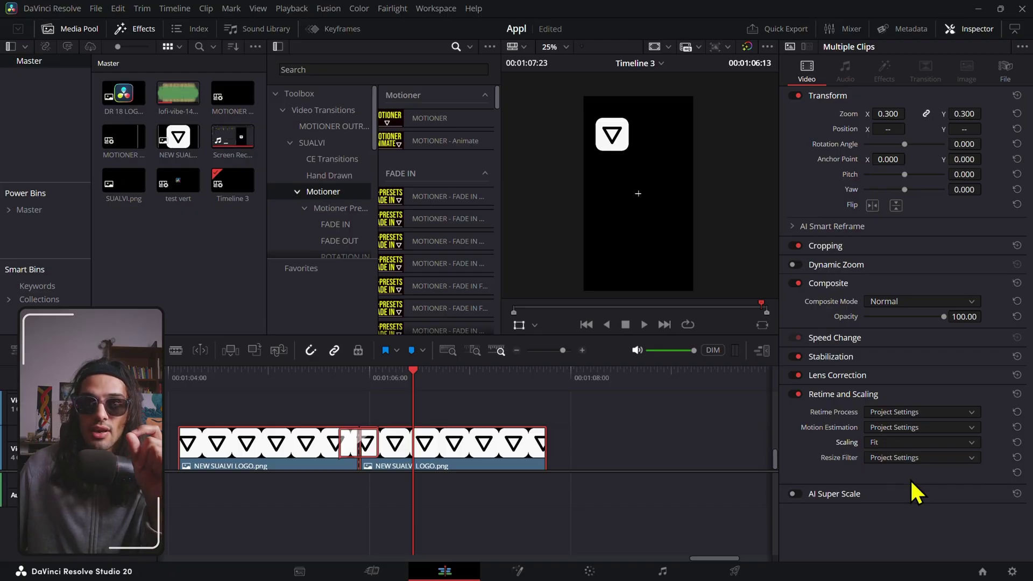
Scrub back through the transition to check the Fit-scaled logo clips.
{"action": "left_click", "coordinate": [455, 433]}
{"action": "left_click_drag", "start_coordinate": [399, 374], "coordinate": [353, 382]}
{"action": "left_click", "coordinate": [370, 439]}
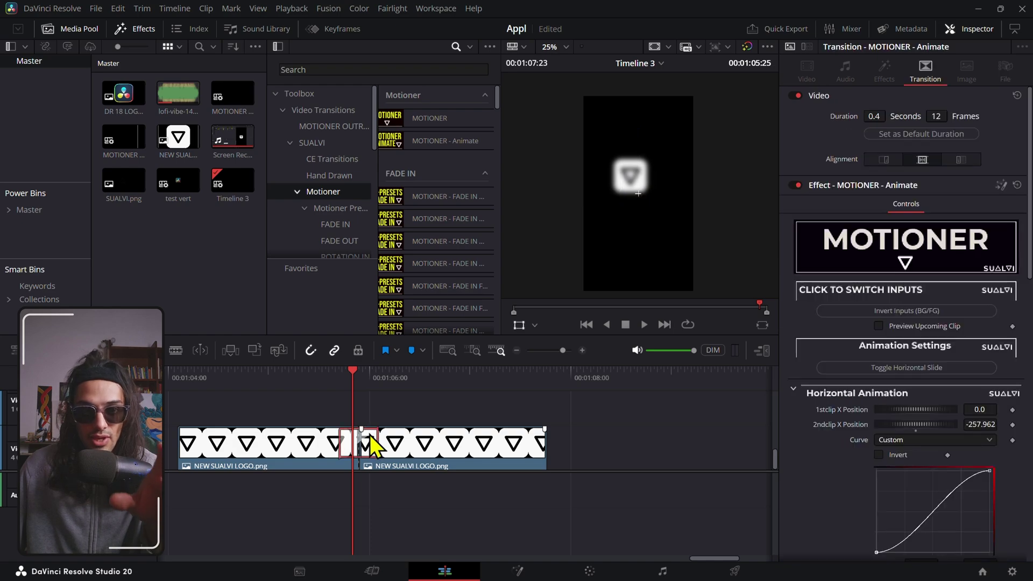
{"action": "left_click_drag", "start_coordinate": [343, 382], "coordinate": [336, 383]}
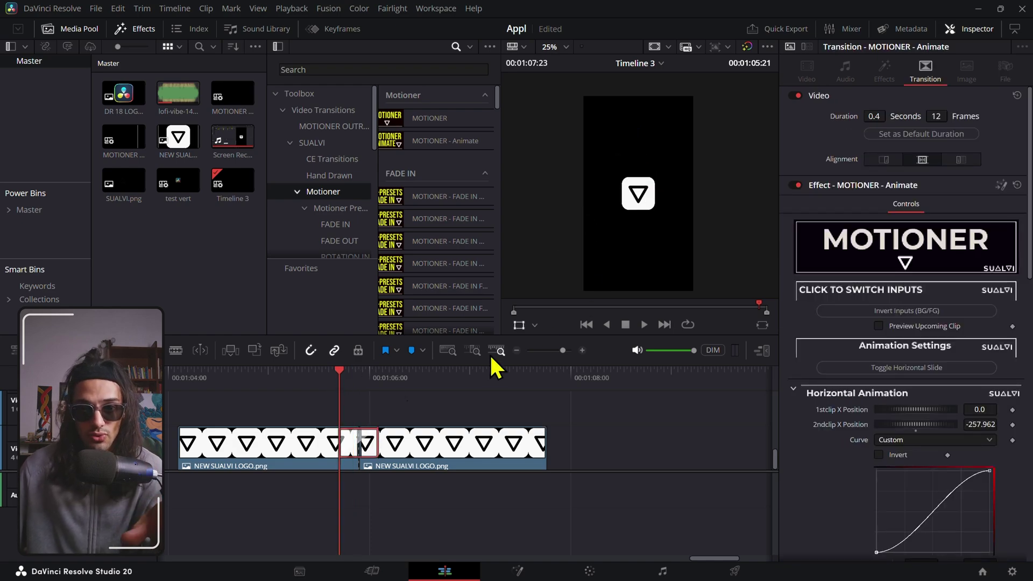
{"action": "left_click", "coordinate": [313, 378]}
{"action": "left_click", "coordinate": [339, 413]}
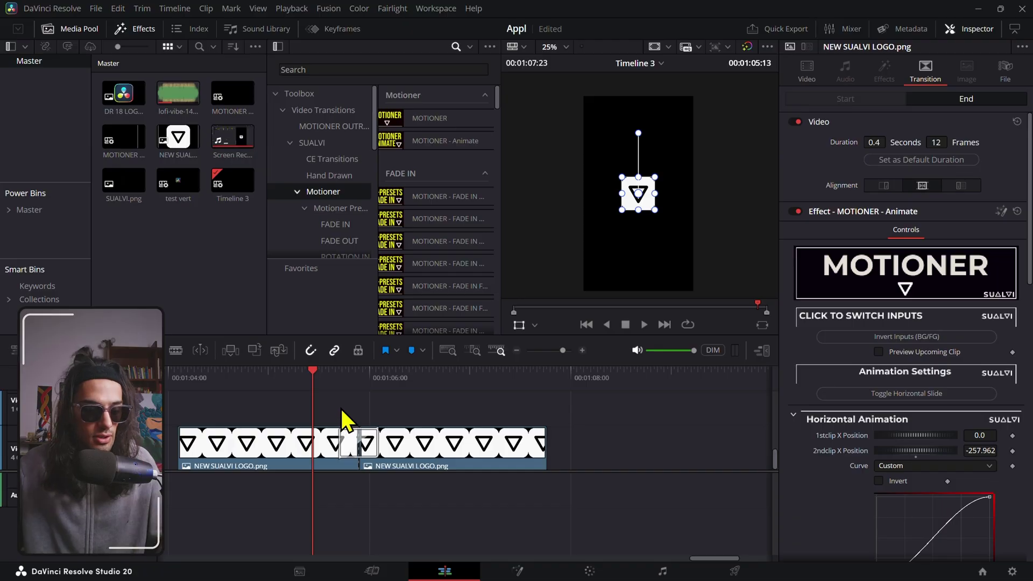
Switch the timeline to a landscape resolution preset and move the second logo toward the top-left.
{"action": "left_click", "coordinate": [728, 47]}
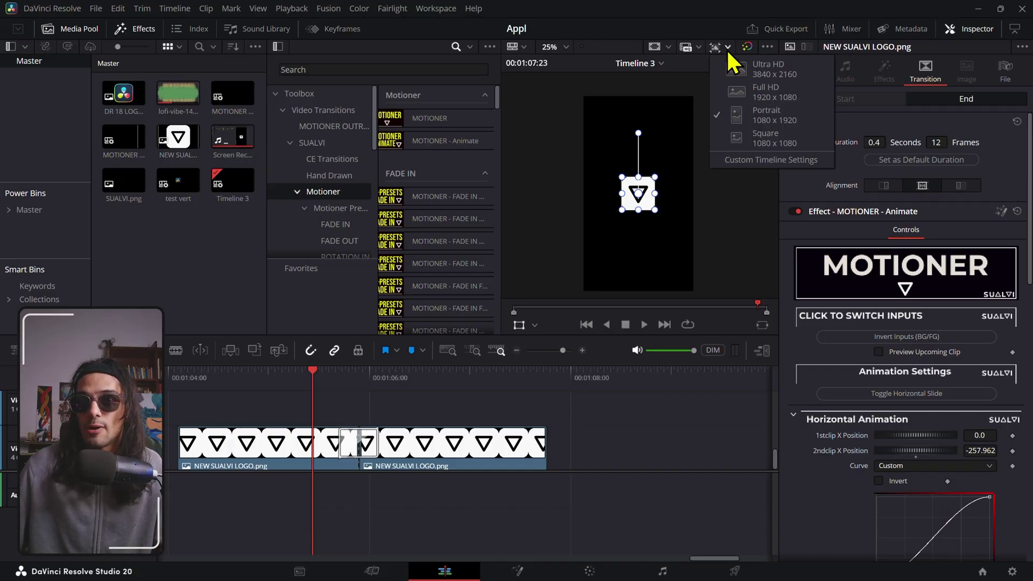
{"action": "left_click", "coordinate": [759, 99]}
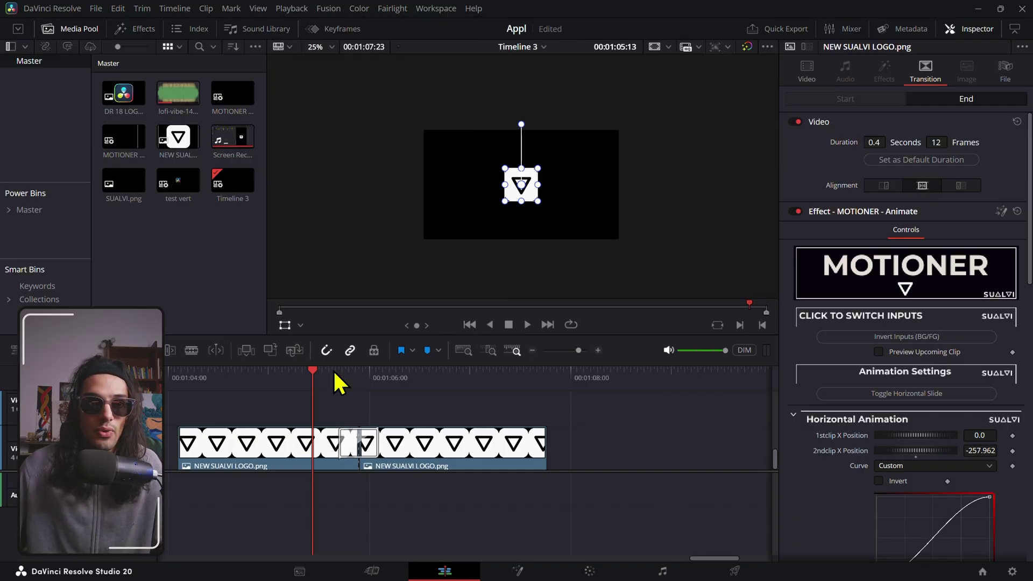
{"action": "left_click", "coordinate": [400, 380]}
{"action": "left_click", "coordinate": [422, 437]}
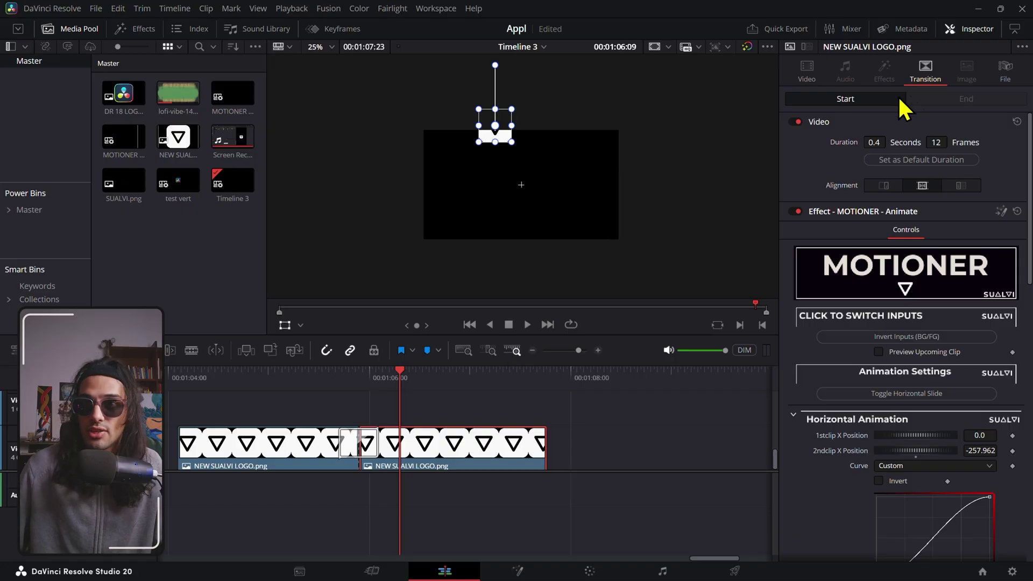
{"action": "left_click_drag", "start_coordinate": [961, 129], "coordinate": [877, 130]}
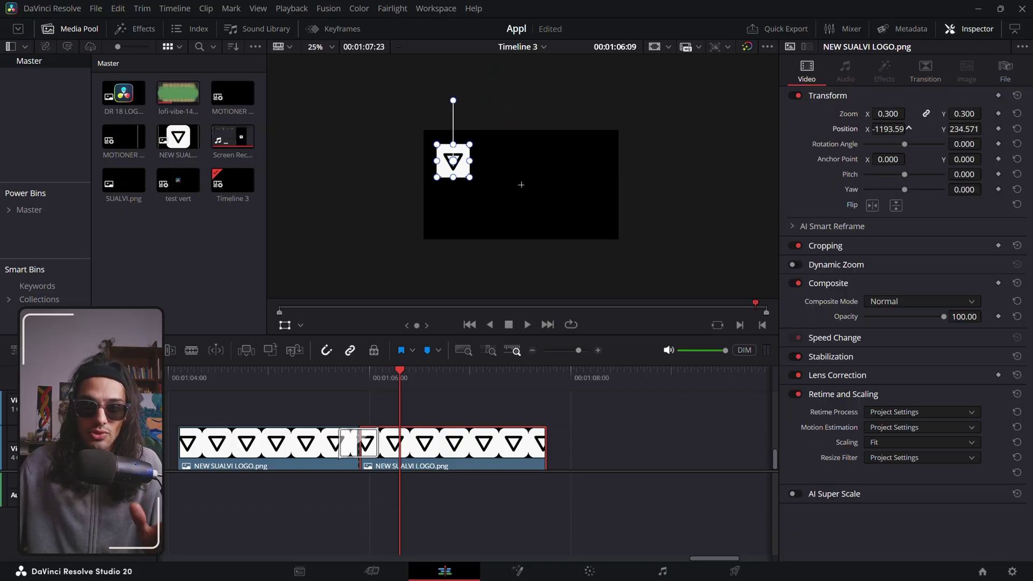
Set the transition's 2ndclip X Position to -1193.59 from the logo's X position.
{"action": "left_click", "coordinate": [370, 454]}
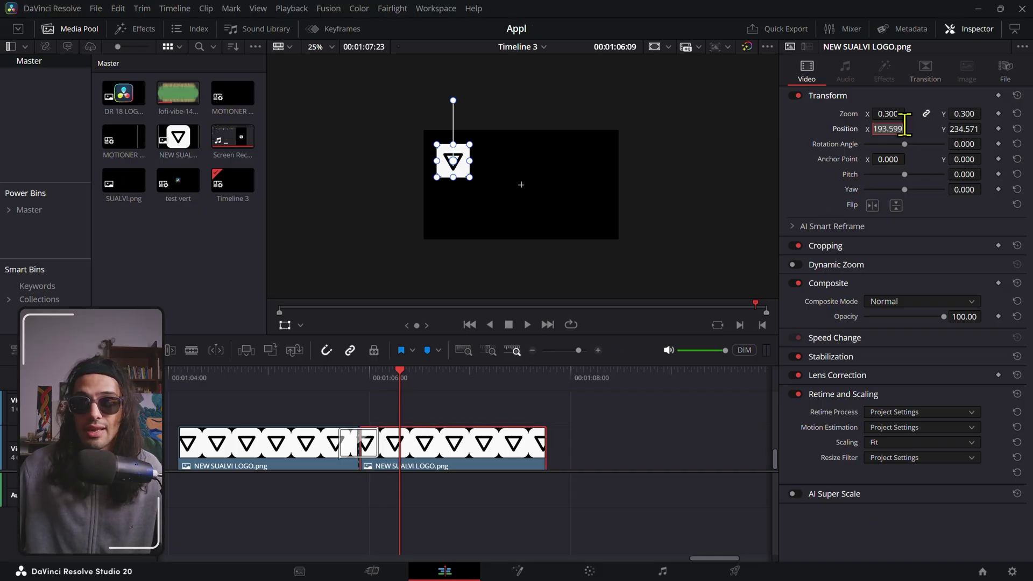
{"action": "left_click", "coordinate": [370, 445]}
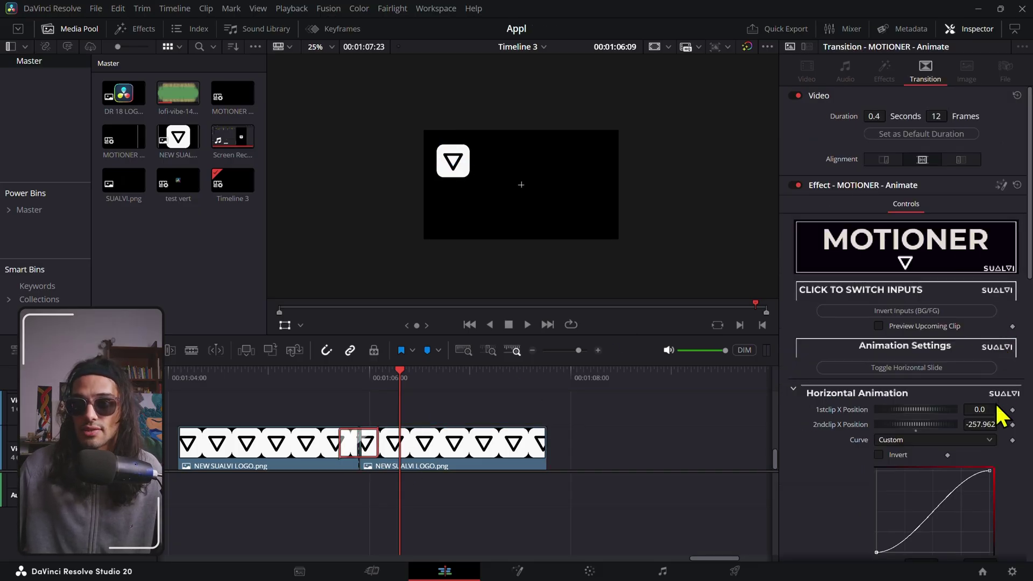
{"action": "left_click_drag", "start_coordinate": [988, 425], "coordinate": [466, 434]}
Paste the logo's Y position 234.571 into the transition's 2ndclip Y Position and preview it.
{"action": "left_click", "coordinate": [466, 436]}
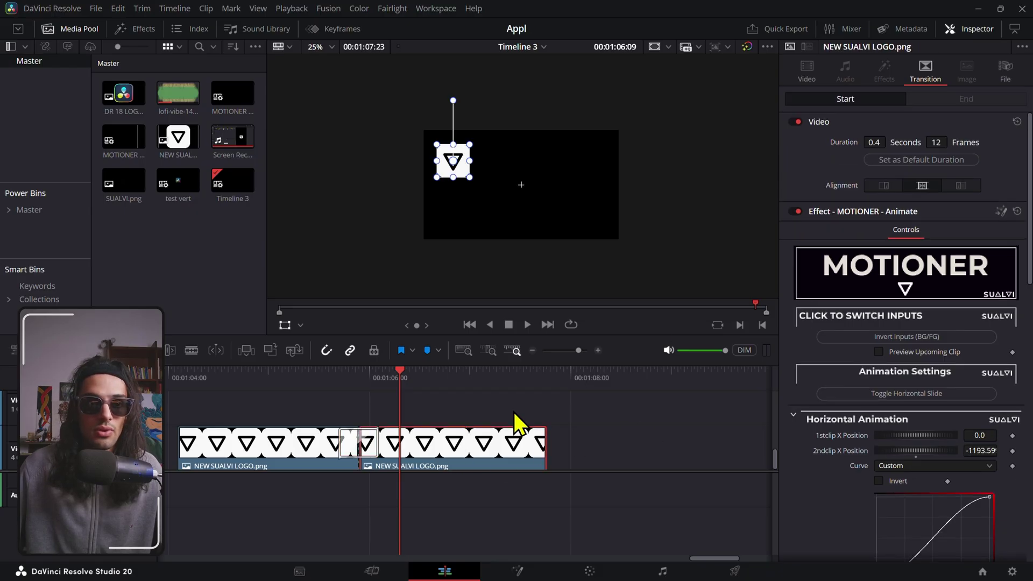
{"action": "left_click", "coordinate": [807, 70]}
{"action": "left_click", "coordinate": [964, 129]}
{"action": "key", "text": "ctrl+c"}
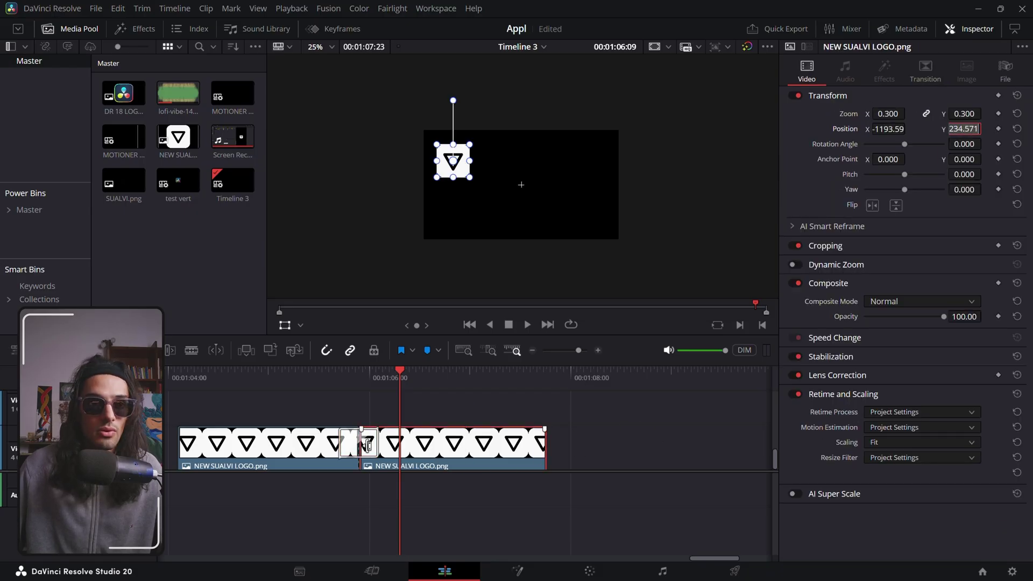
{"action": "left_click", "coordinate": [368, 445]}
{"action": "scroll", "coordinate": [819, 380], "scroll_direction": "down", "scroll_amount": 6}
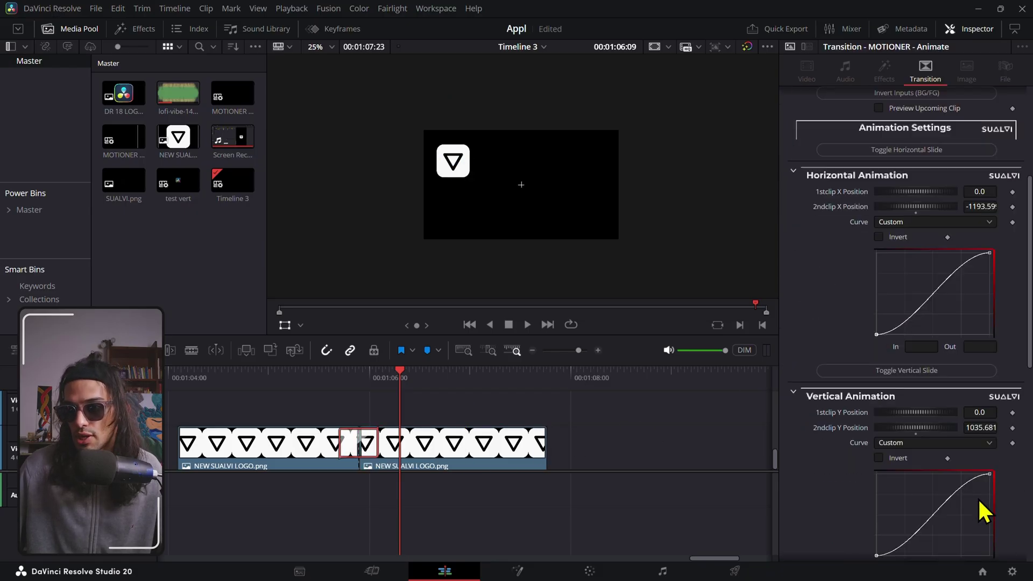
{"action": "double_click", "coordinate": [980, 428]}
{"action": "key", "text": "ctrl+v"}
{"action": "key", "text": "Return"}
{"action": "scroll", "coordinate": [974, 427], "scroll_direction": "down", "scroll_amount": 1}
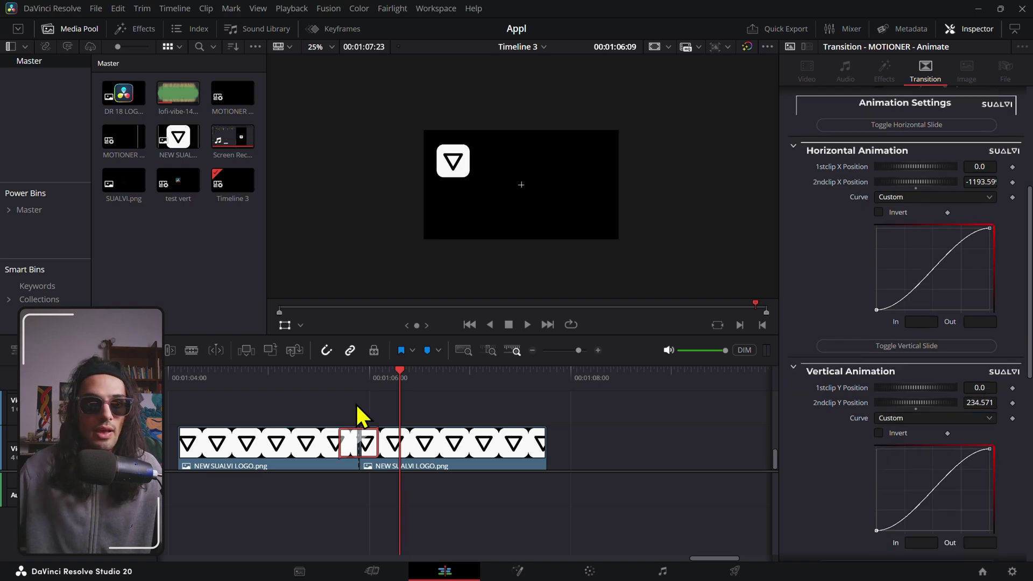
{"action": "mouse_move", "coordinate": [357, 375]}
{"action": "left_mouse_down"}
{"action": "mouse_move", "coordinate": [392, 399]}
{"action": "mouse_move", "coordinate": [361, 376]}
{"action": "mouse_move", "coordinate": [375, 376]}
{"action": "left_mouse_up"}
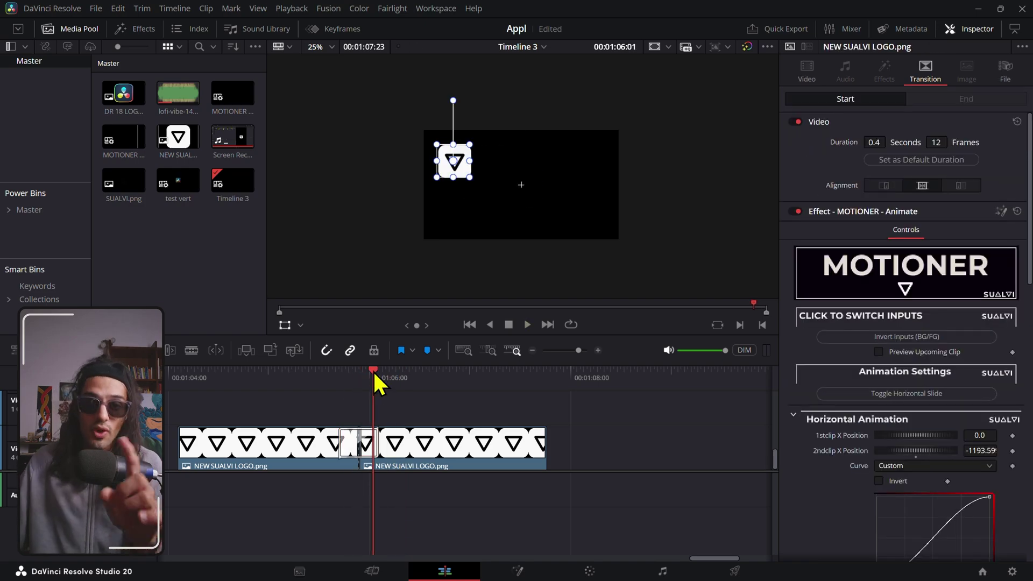
Tick Preview Upcoming Clip on the MOTIONER - Animate transition and scrub to check the horizontal slide.
{"action": "left_click", "coordinate": [371, 444]}
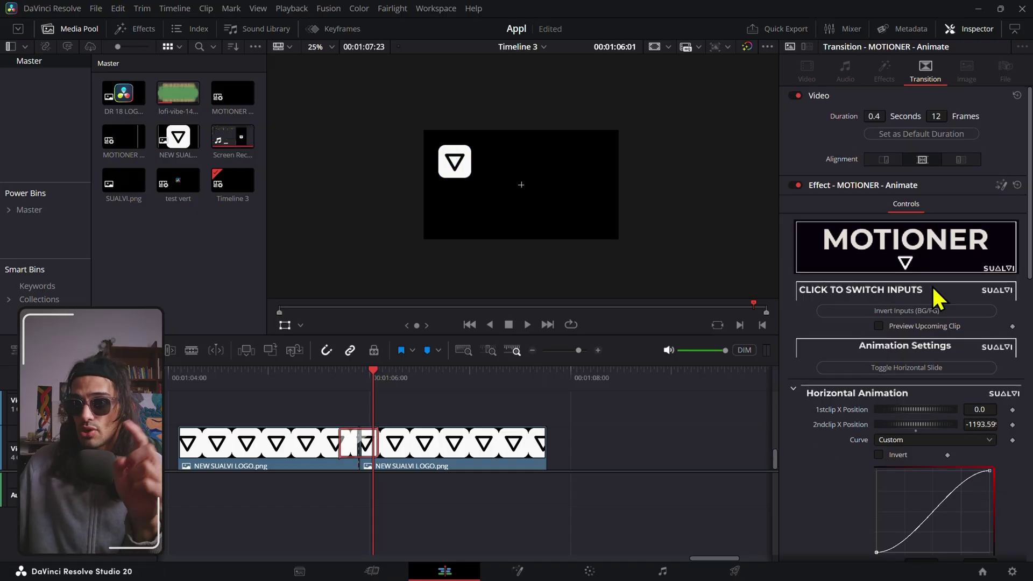
{"action": "left_click", "coordinate": [940, 326]}
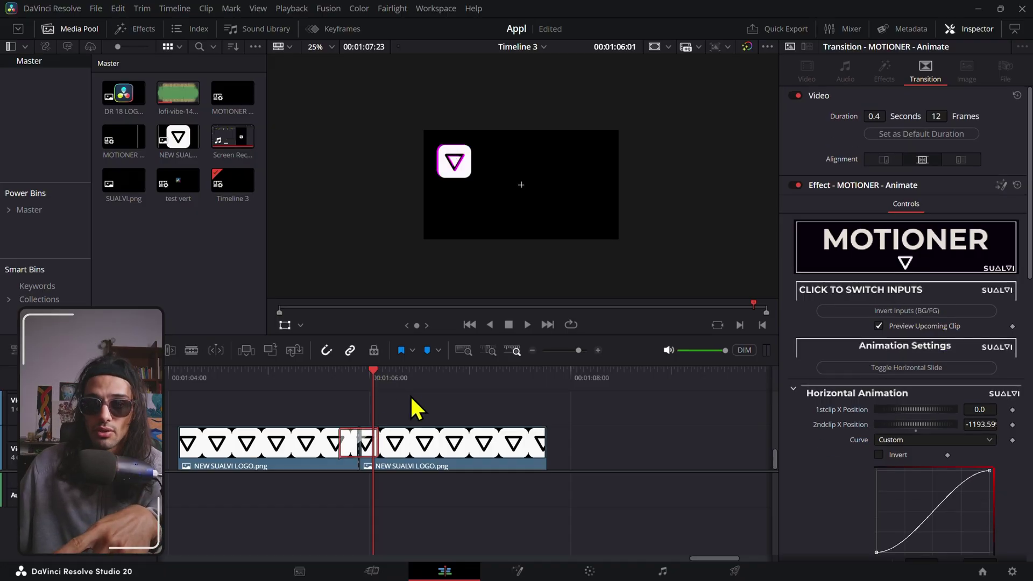
{"action": "mouse_move", "coordinate": [353, 385]}
{"action": "left_mouse_down"}
{"action": "mouse_move", "coordinate": [335, 384]}
{"action": "mouse_move", "coordinate": [374, 387]}
{"action": "left_mouse_up"}
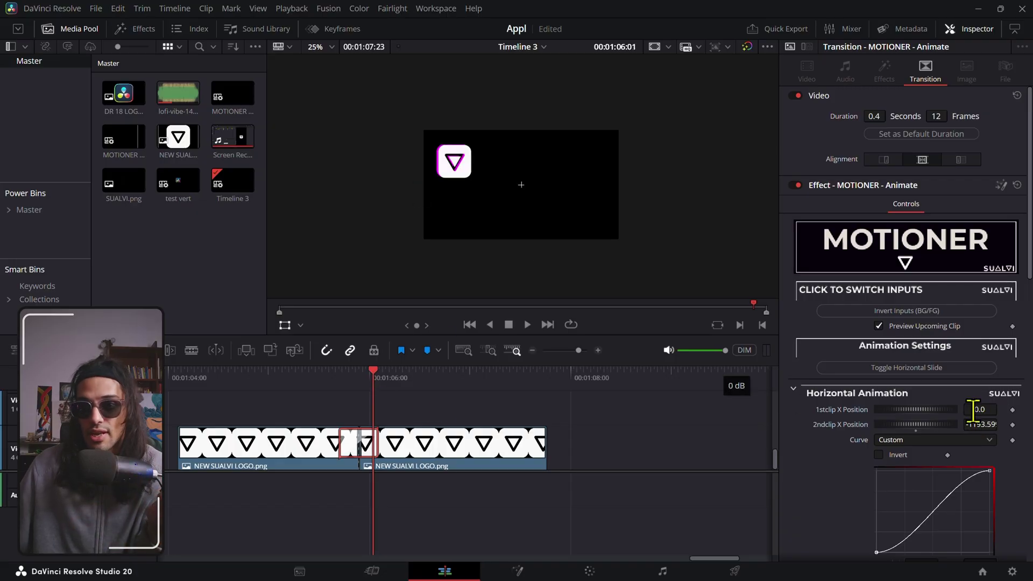
{"action": "scroll", "coordinate": [844, 412], "scroll_direction": "down", "scroll_amount": 3}
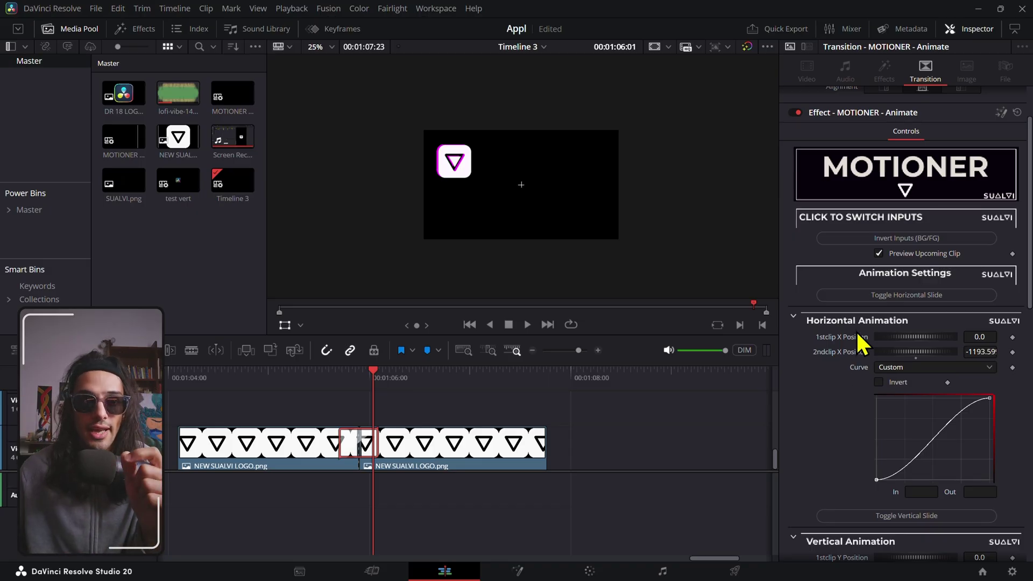
{"action": "scroll", "coordinate": [882, 283], "scroll_direction": "down", "scroll_amount": 6}
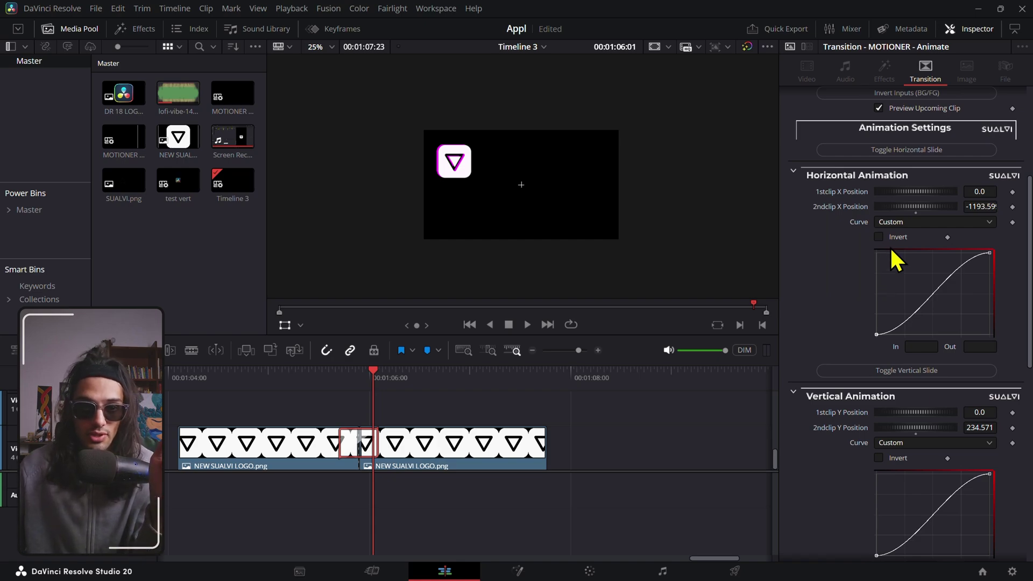
{"action": "left_click", "coordinate": [466, 417]}
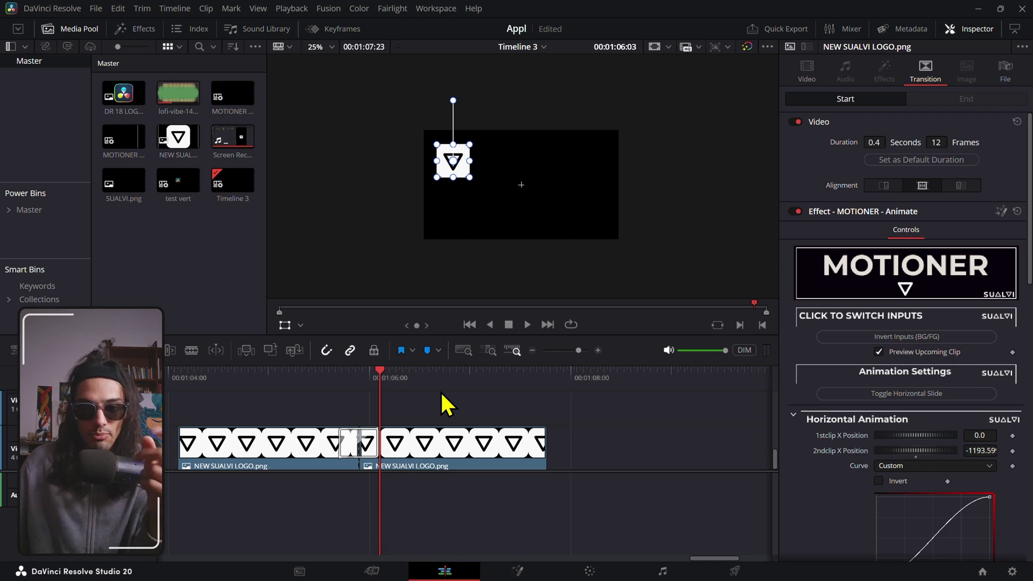
{"action": "left_click", "coordinate": [360, 380]}
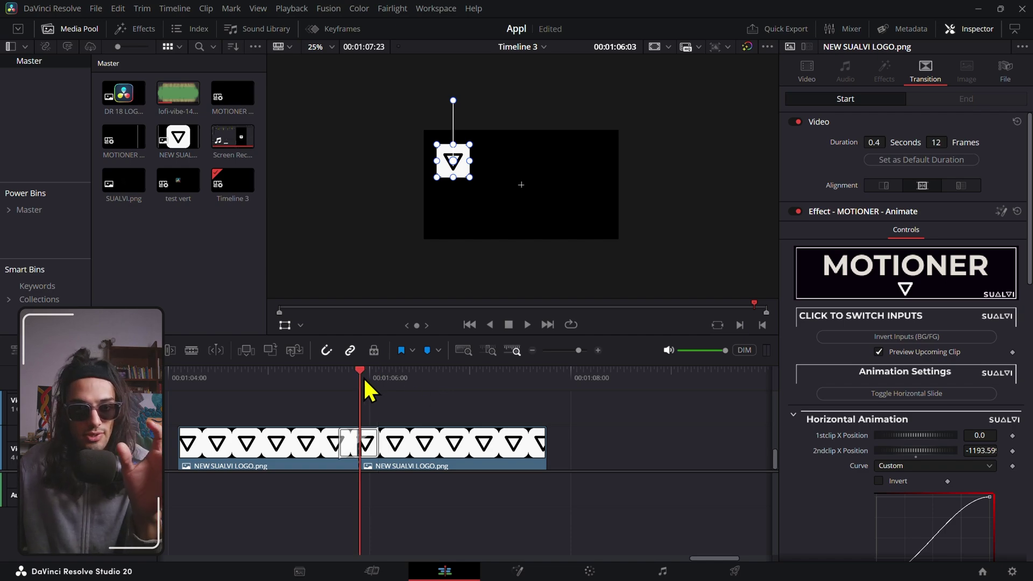